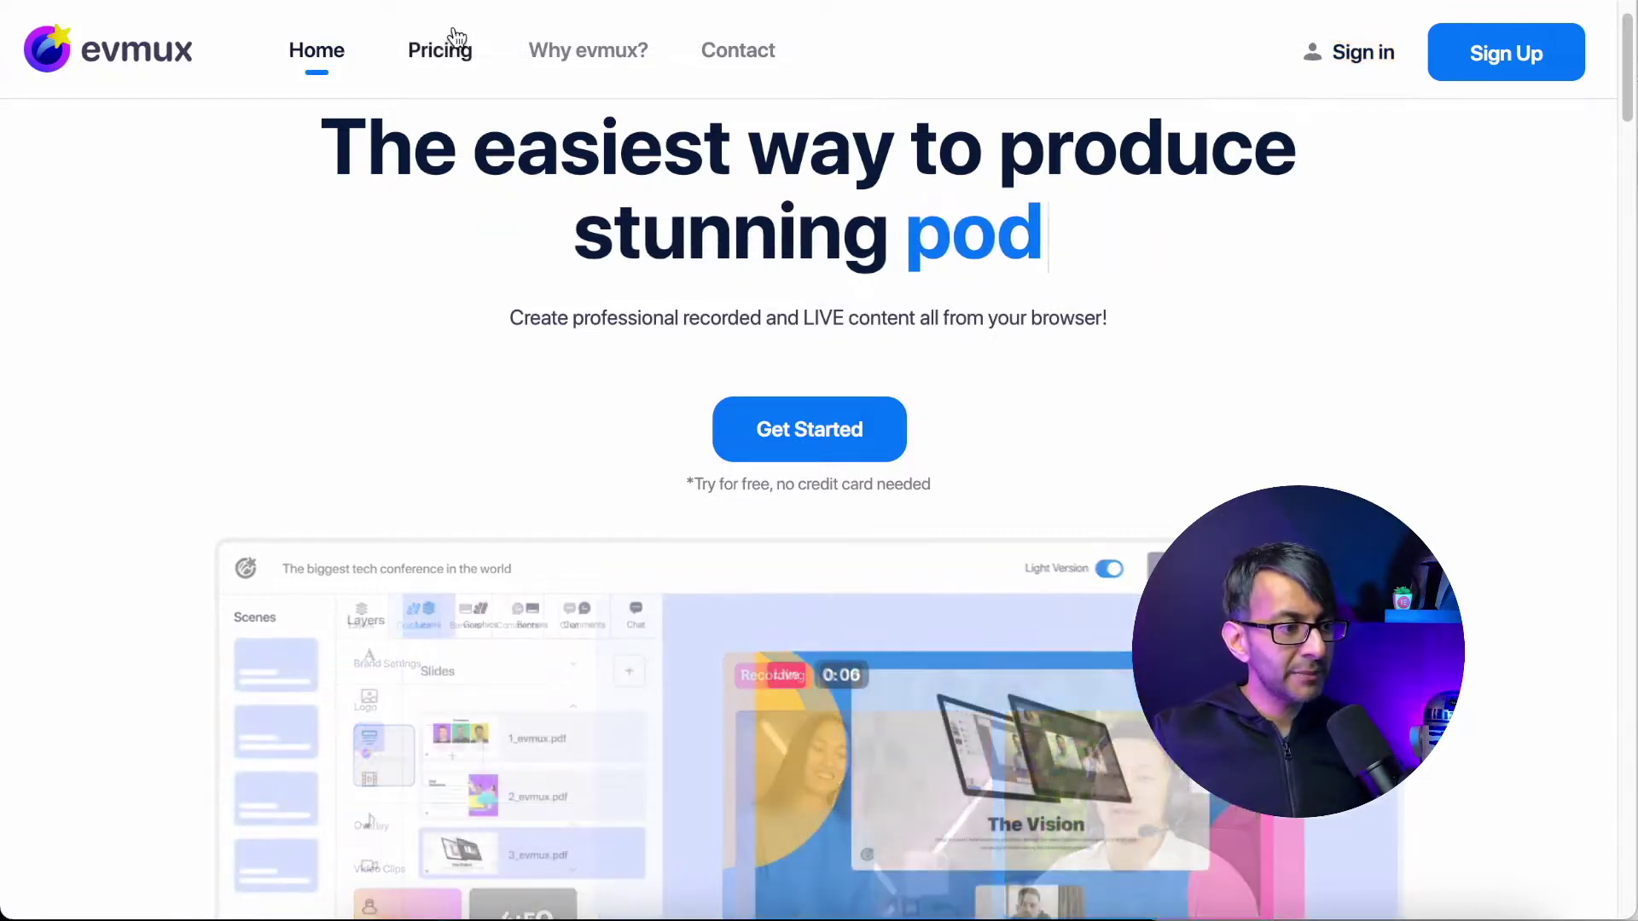
Open the Pricing page and scroll through the Free, Basic and Pro plan cards
{"action": "left_click", "coordinate": [452, 51]}
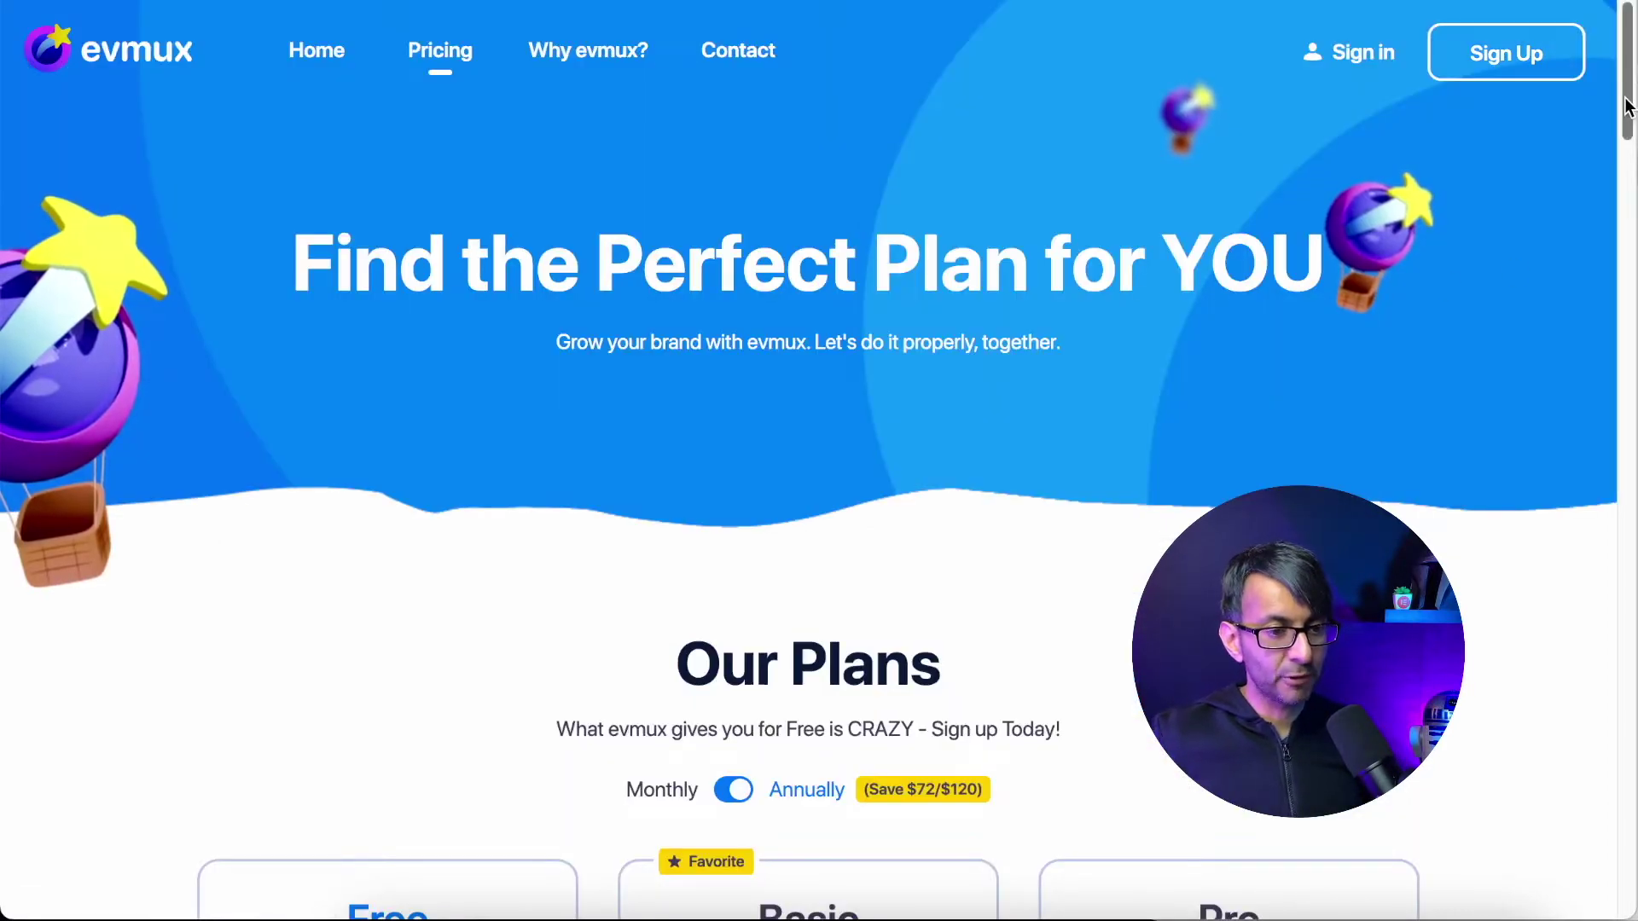
{"action": "scroll", "coordinate": [1320, 309], "scroll_direction": "down", "scroll_amount": 8}
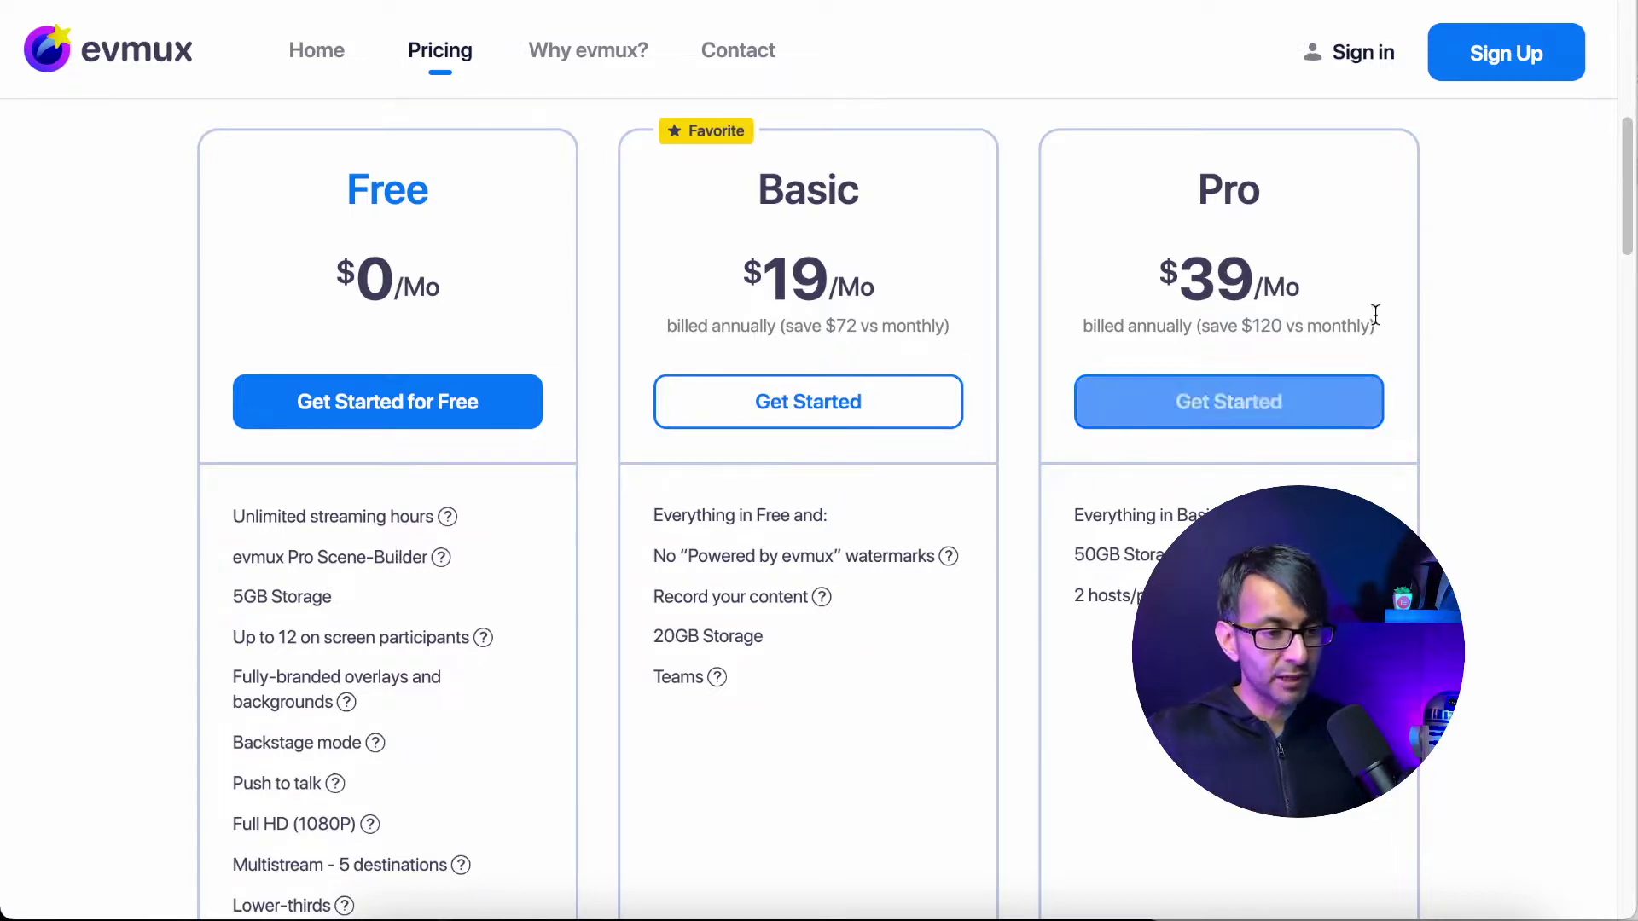
{"action": "left_click_drag", "start_coordinate": [1626, 146], "coordinate": [1627, 159]}
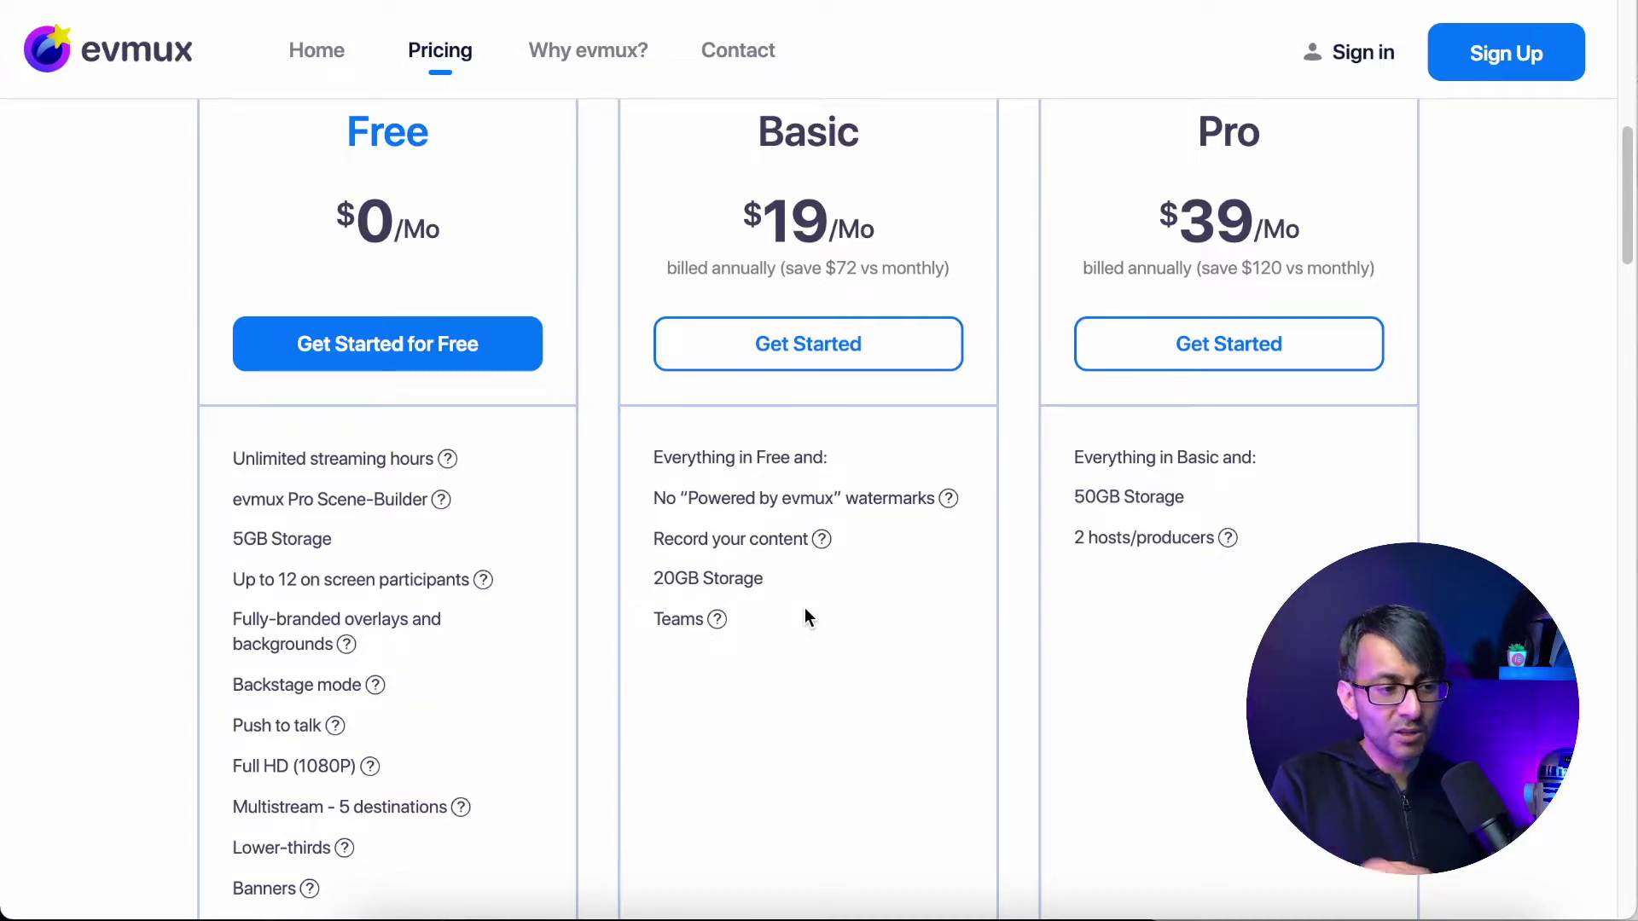
{"action": "scroll", "coordinate": [853, 512], "scroll_direction": "up", "scroll_amount": 5}
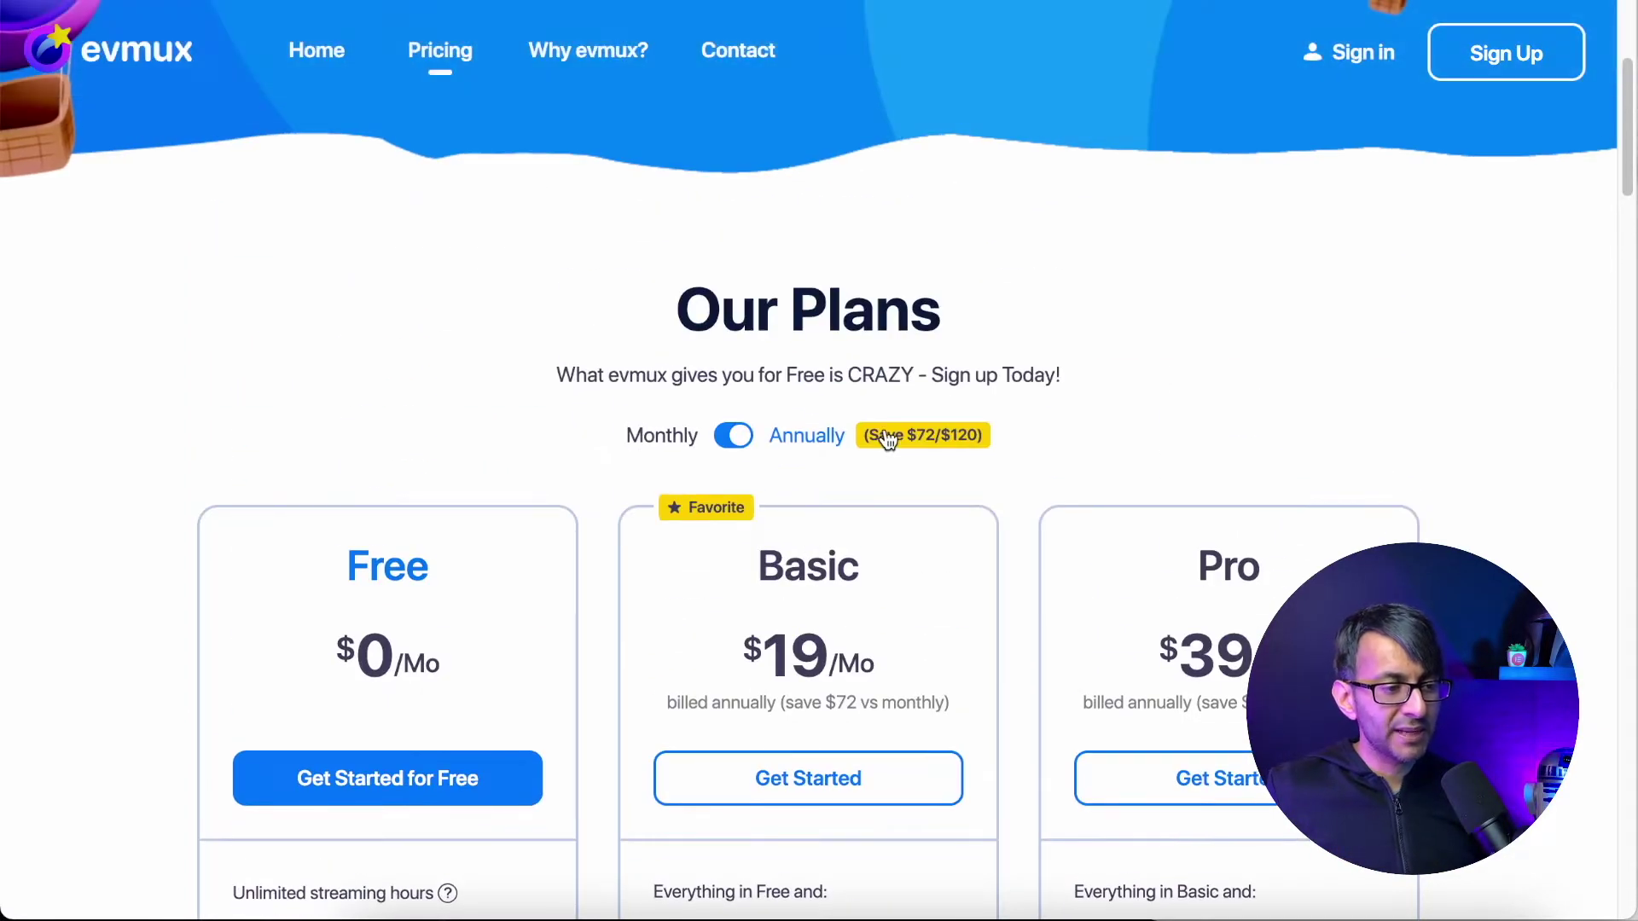
Switch the plan prices to monthly billing and review the cards
{"action": "left_click", "coordinate": [734, 436]}
{"action": "scroll", "coordinate": [962, 759], "scroll_direction": "down", "scroll_amount": 2}
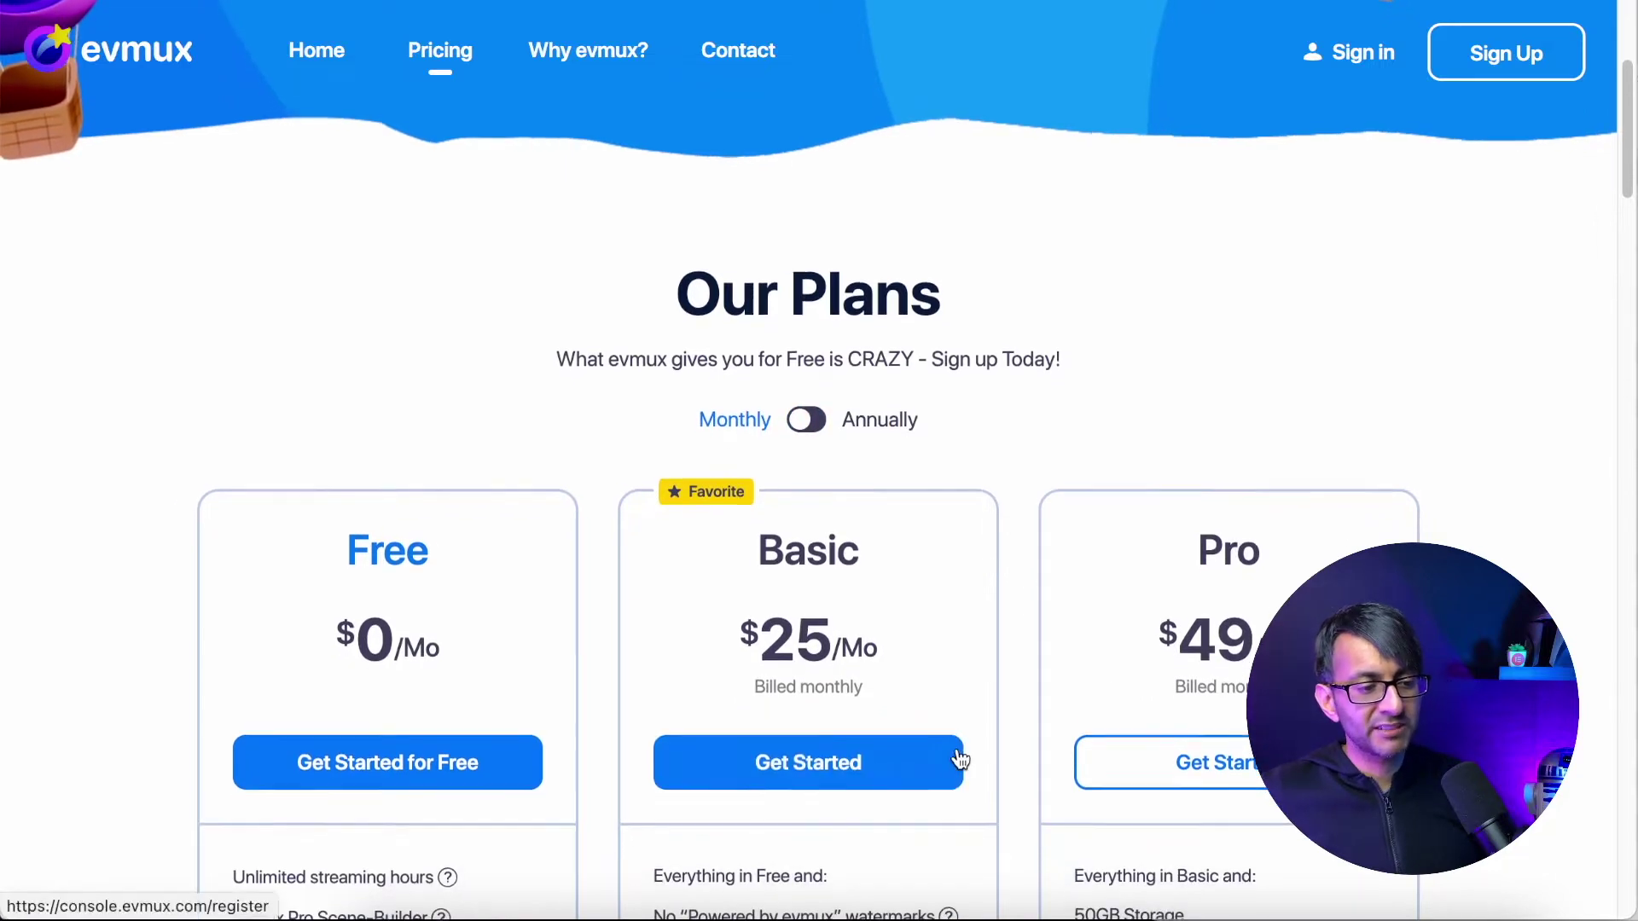
{"action": "scroll", "coordinate": [959, 759], "scroll_direction": "down", "scroll_amount": 2}
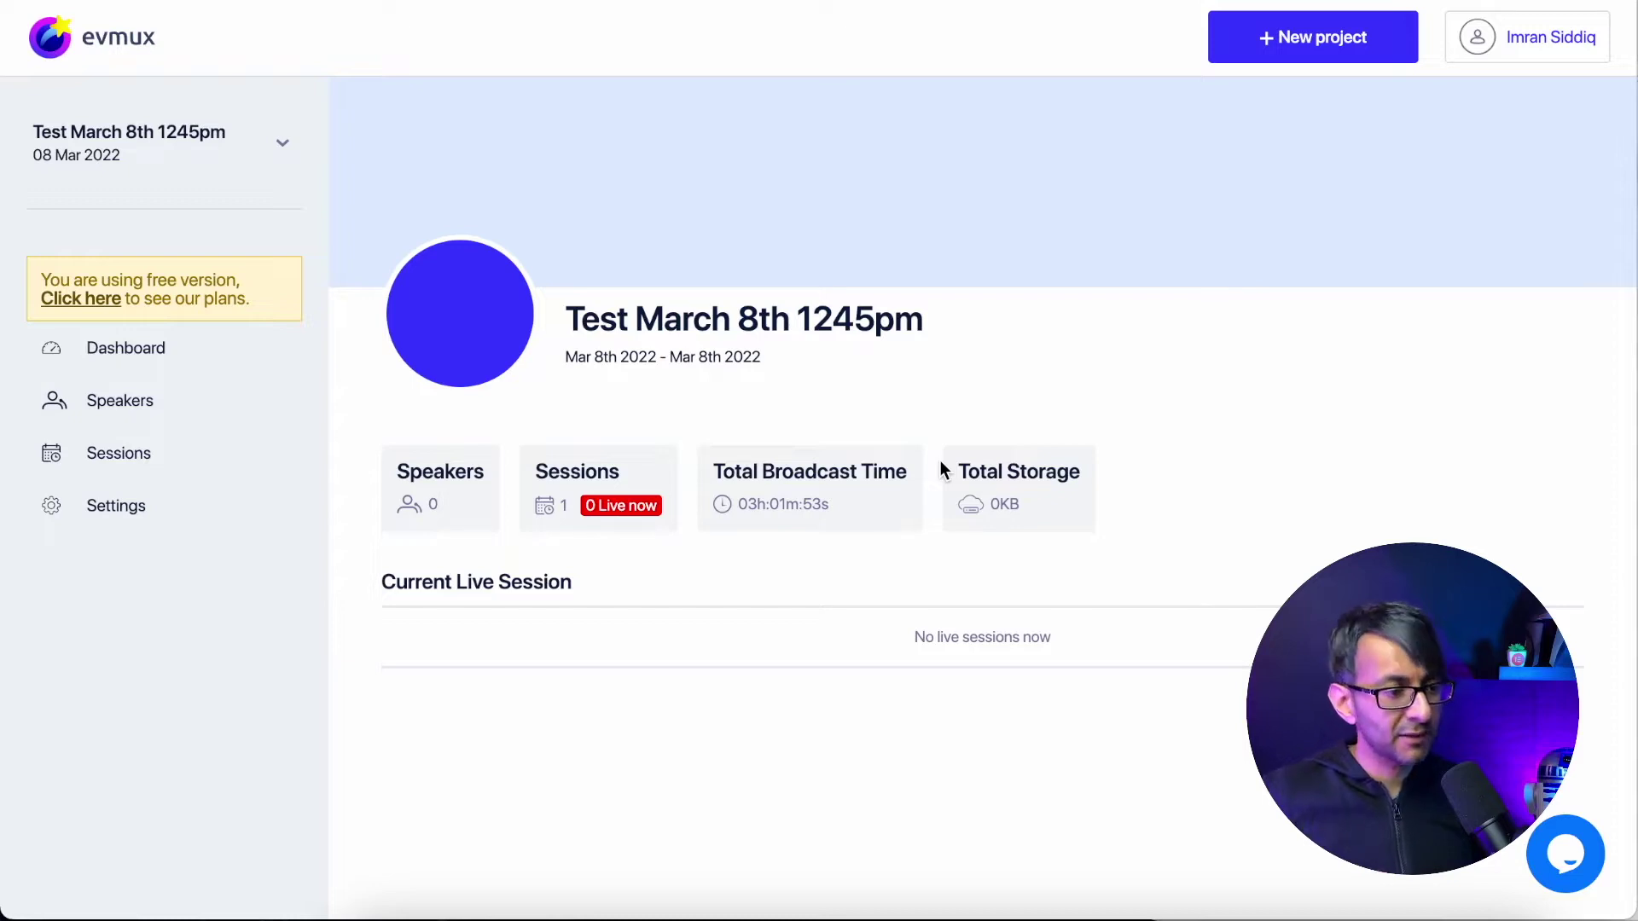
Open the 'Live Web Chat - Elementor Wordpress Business' session from the project's Sessions list
{"action": "left_click", "coordinate": [619, 510]}
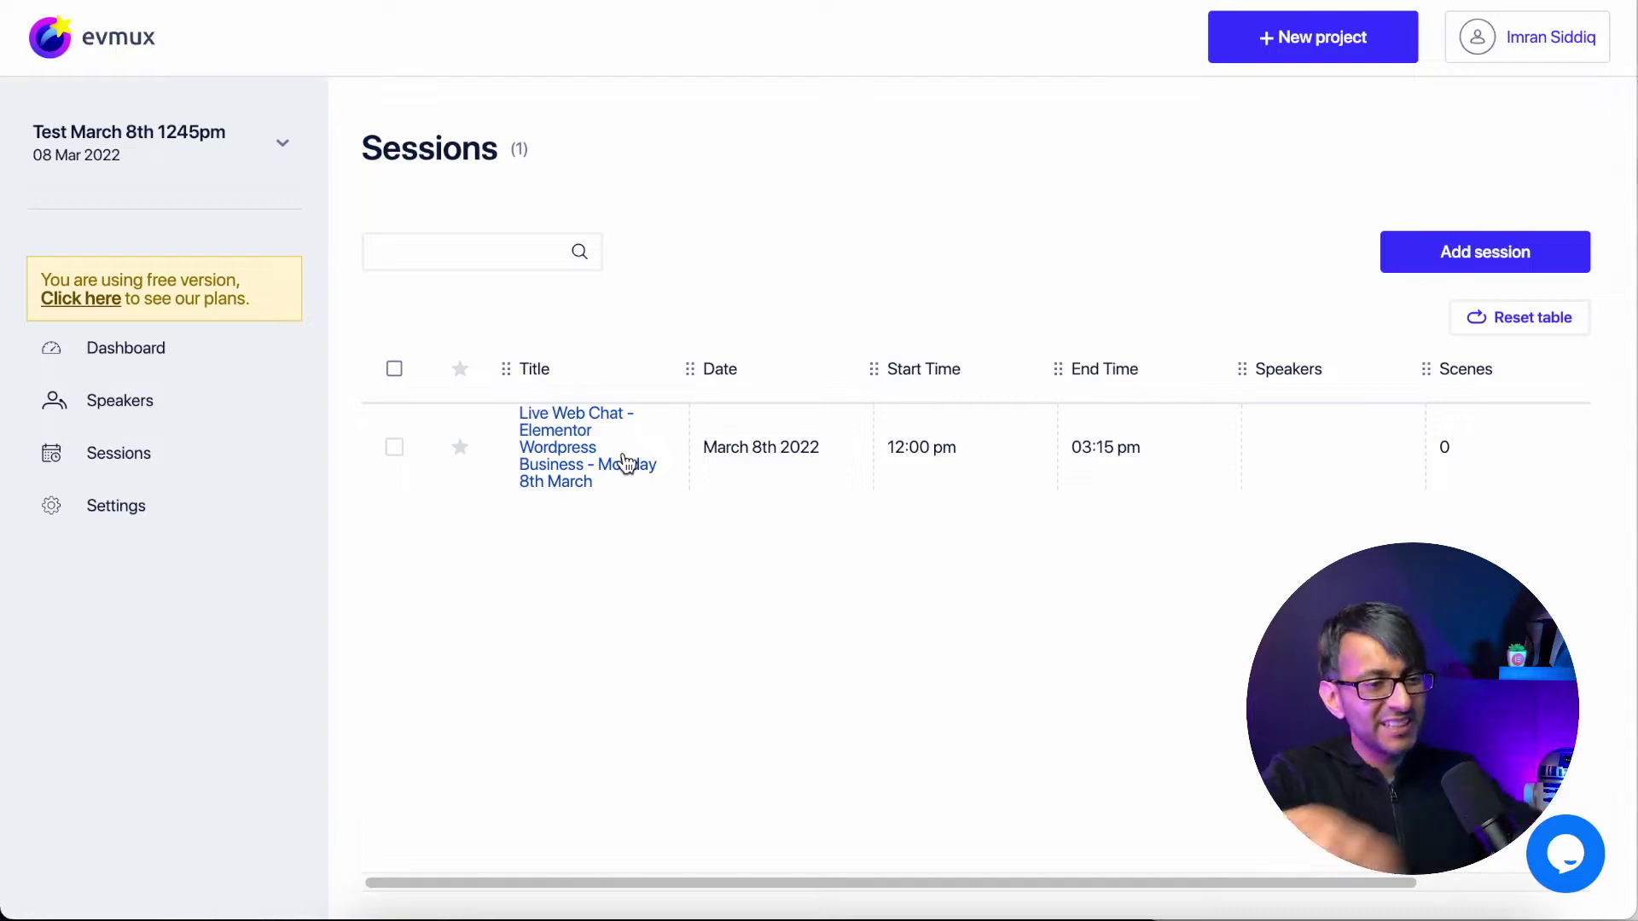
{"action": "left_click", "coordinate": [577, 468]}
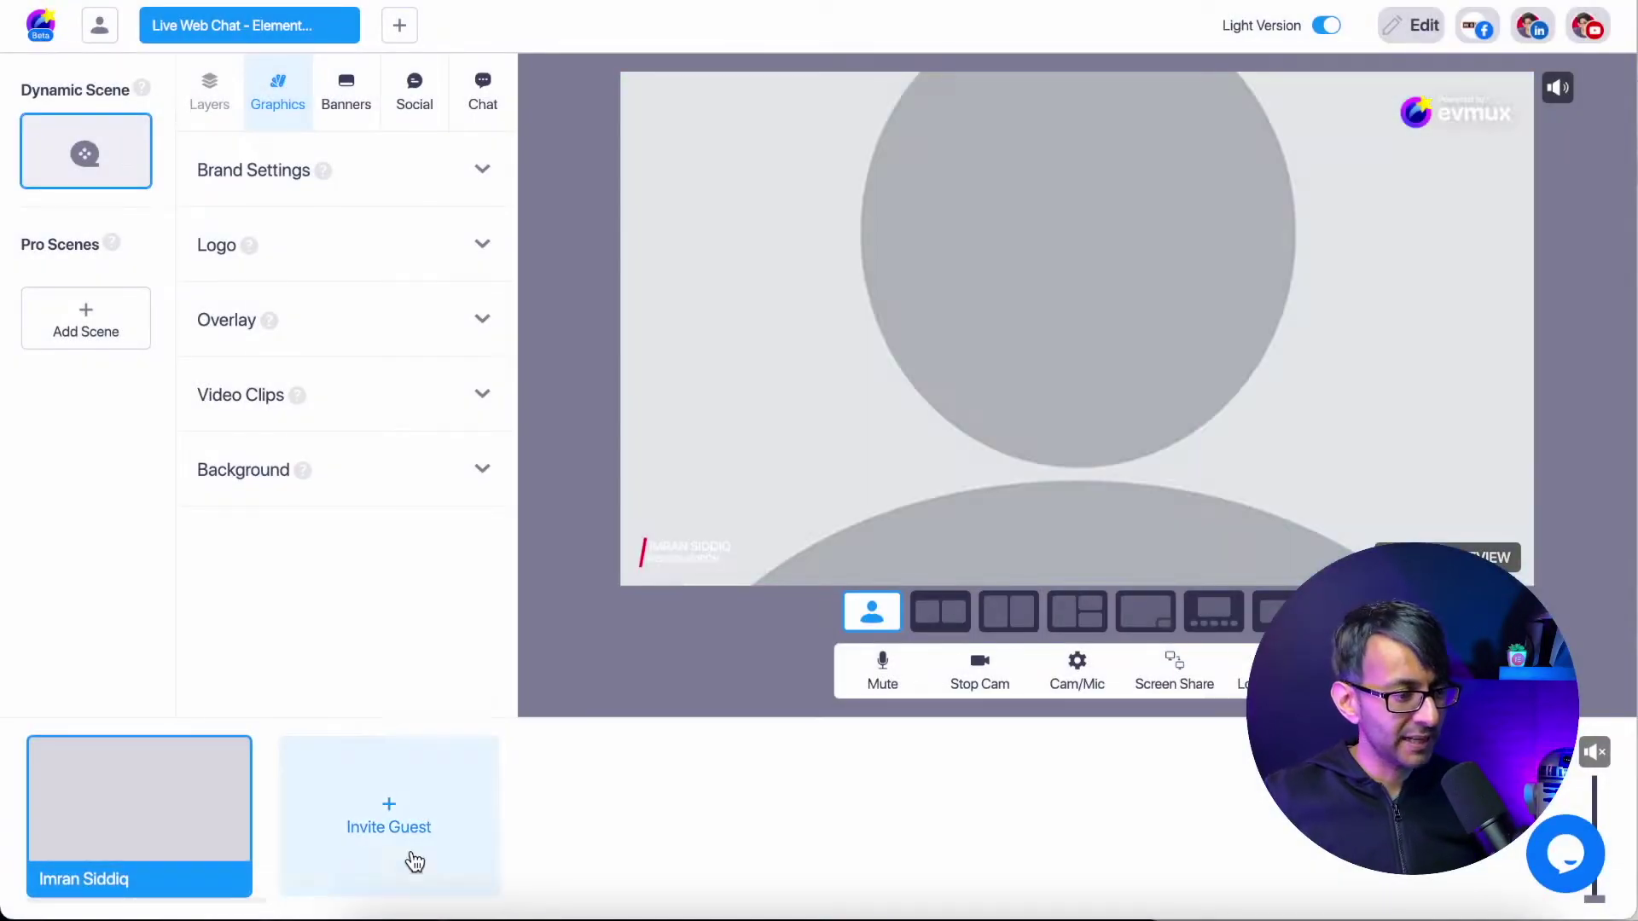
Set the Cam/Mic video input to Reincubate Camo so the live webcam fills the preview
{"action": "mouse_move", "coordinate": [91, 833]}
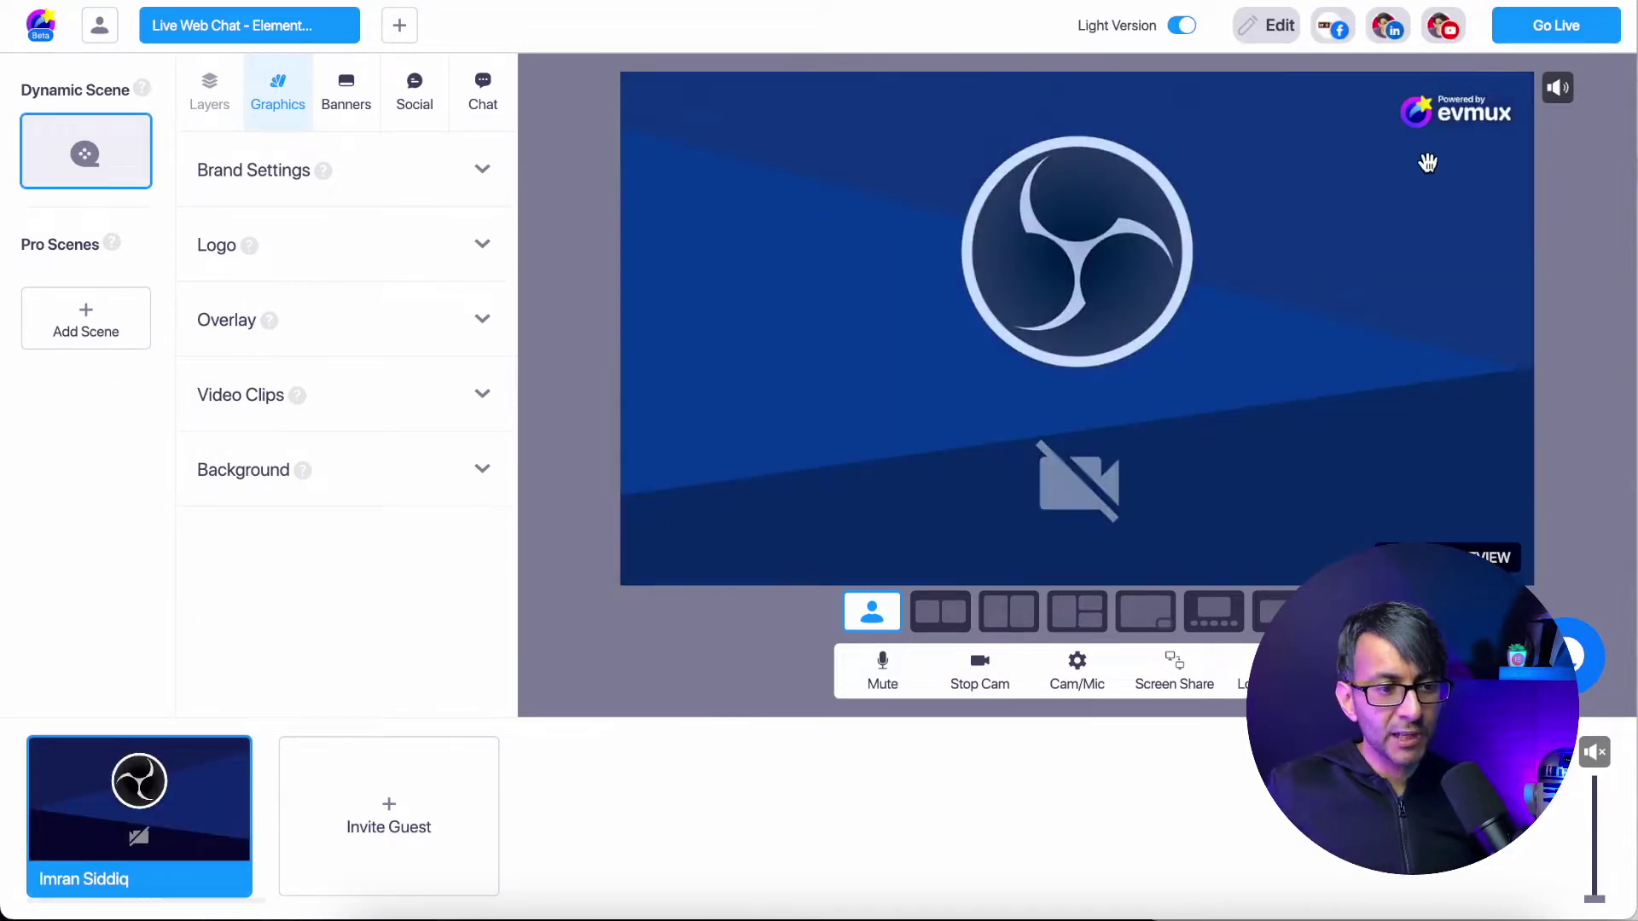
{"action": "mouse_move", "coordinate": [1473, 138]}
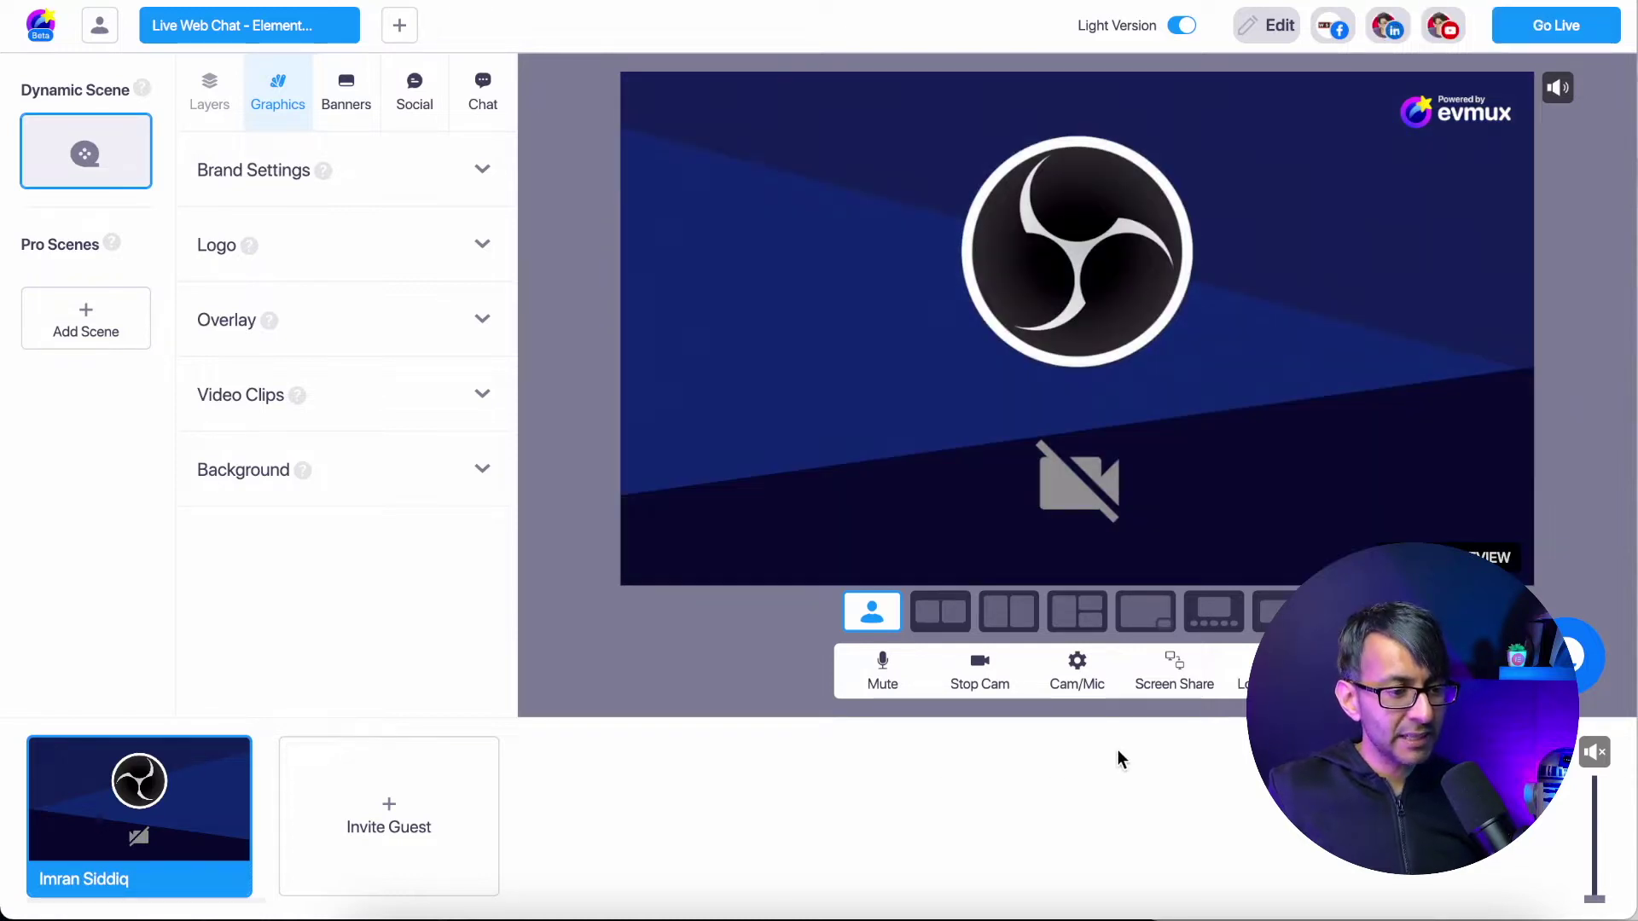
{"action": "left_click", "coordinate": [1100, 680]}
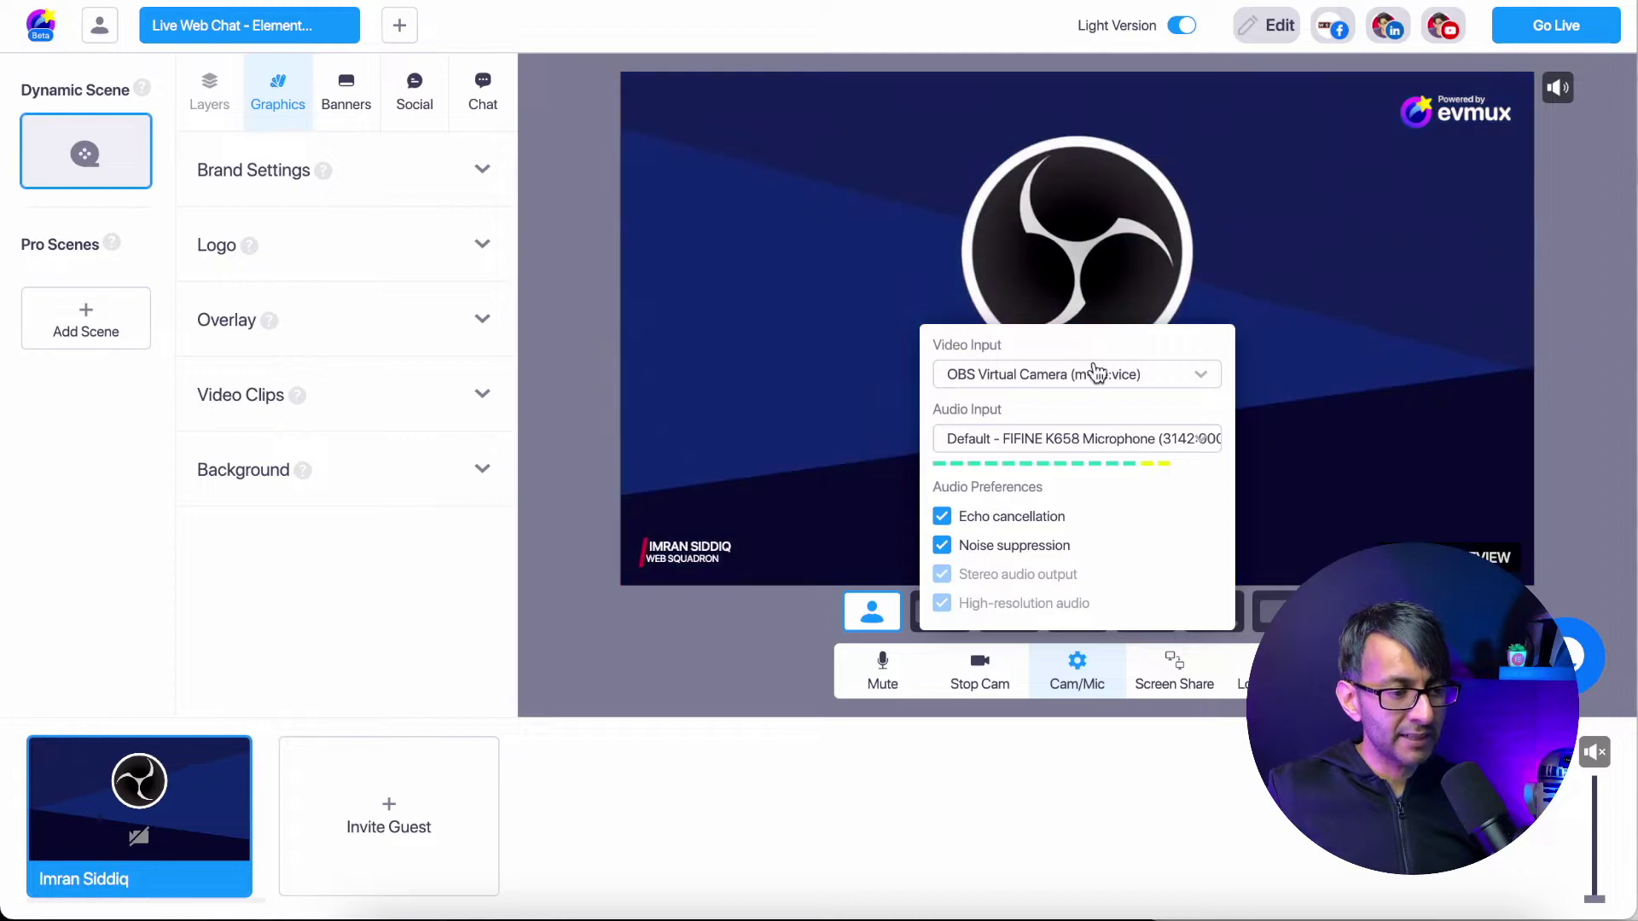
{"action": "left_click", "coordinate": [1097, 374]}
{"action": "left_click", "coordinate": [1072, 471]}
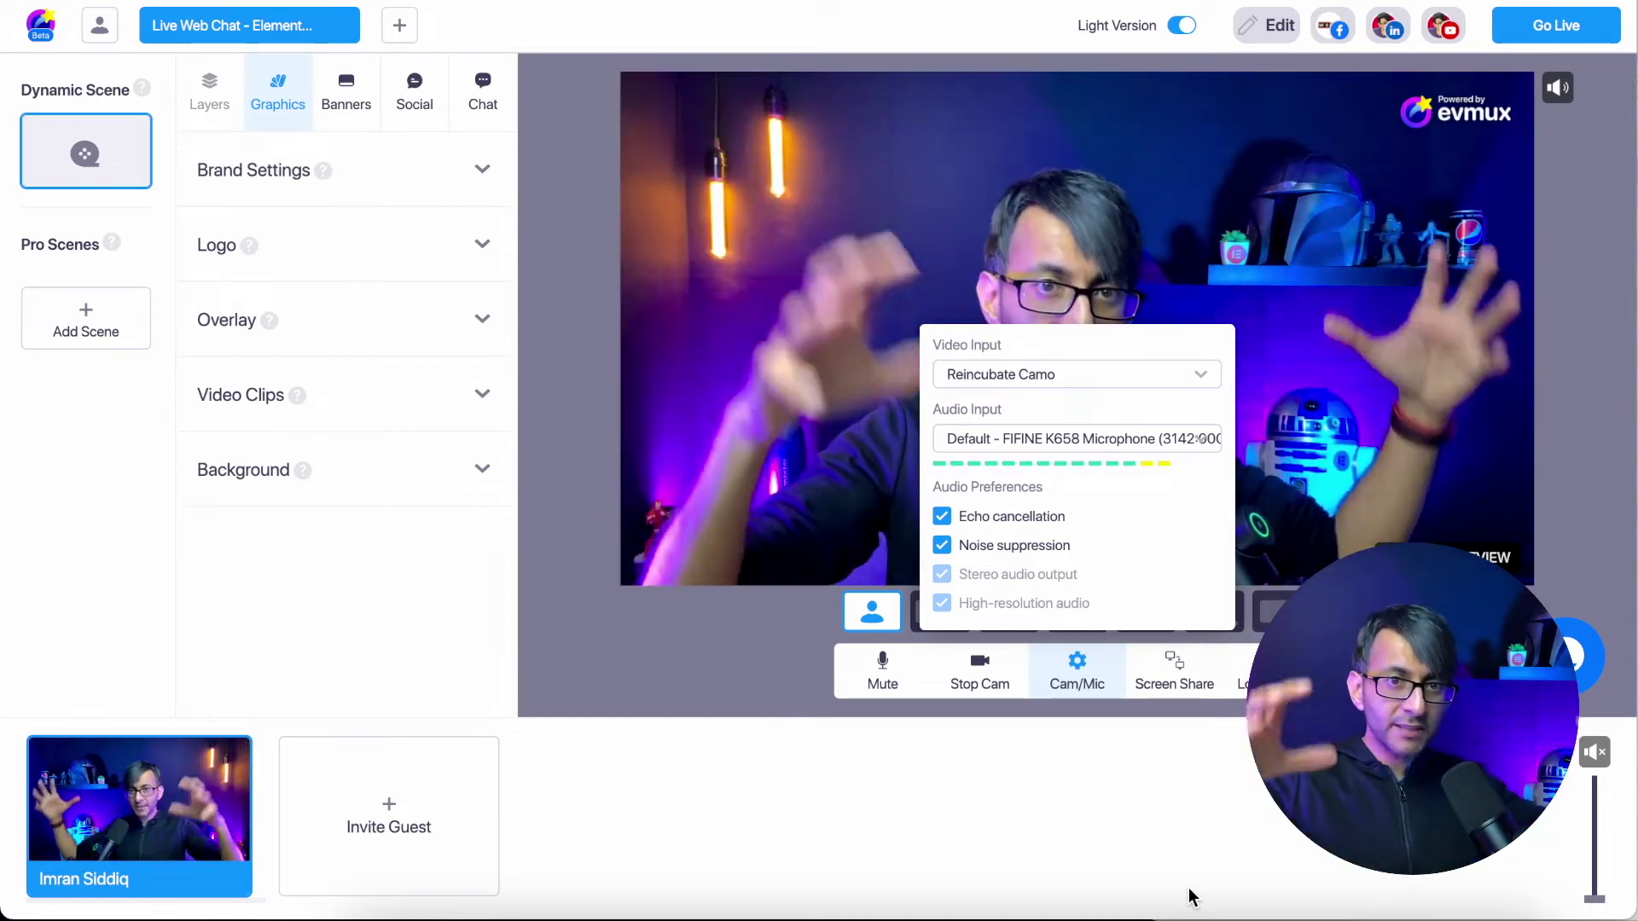
{"action": "left_click", "coordinate": [674, 644]}
{"action": "left_click", "coordinate": [1073, 672]}
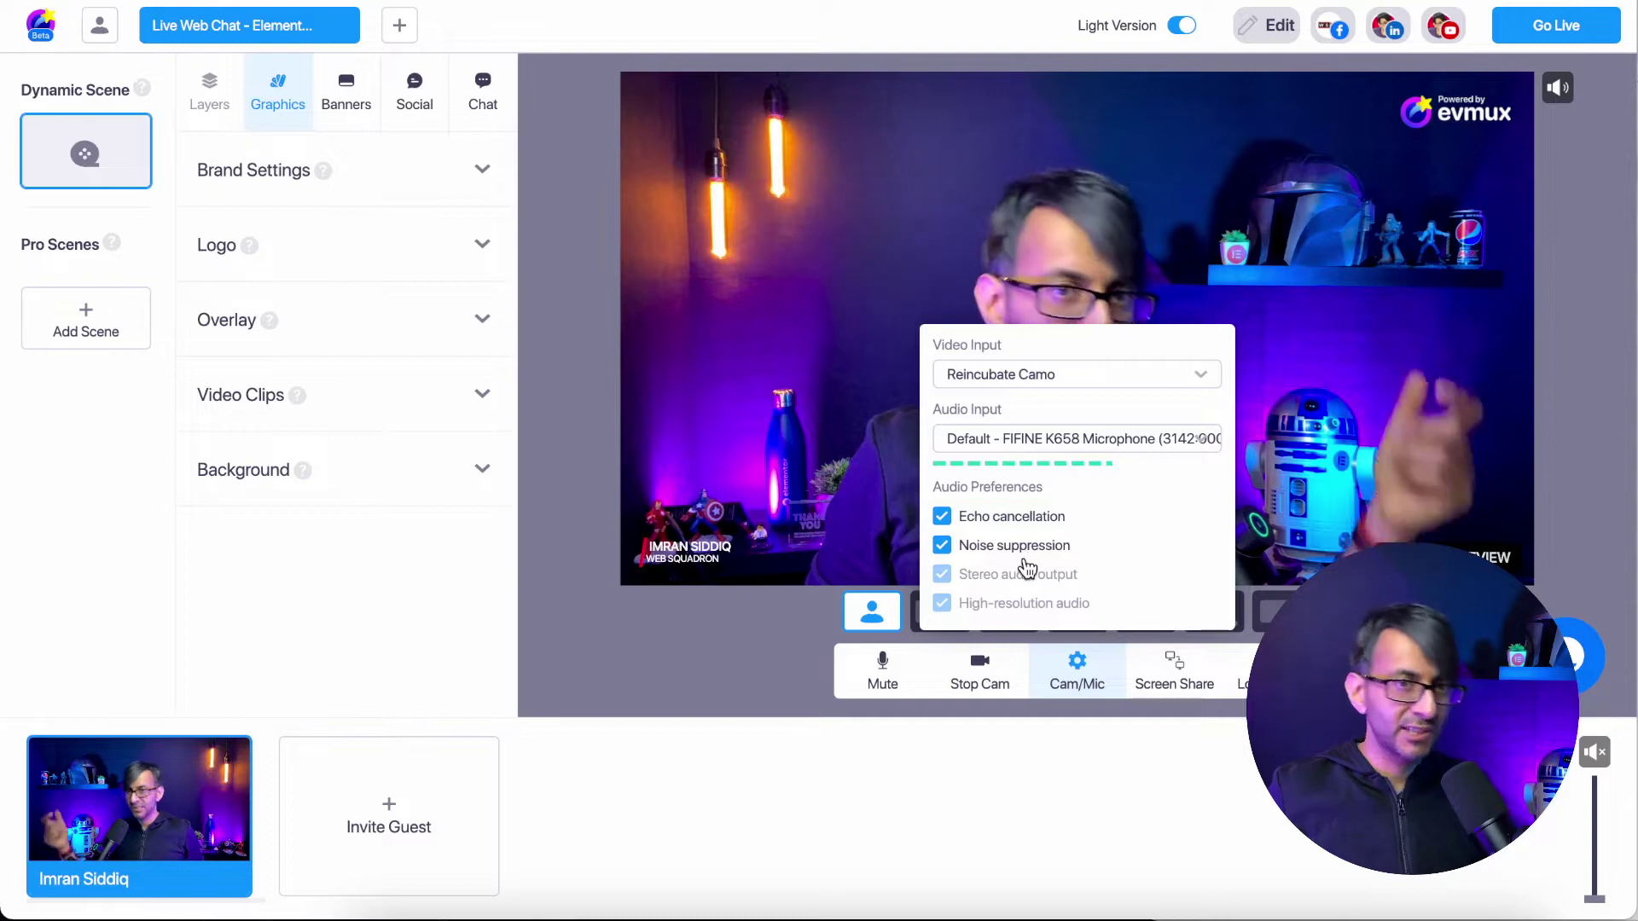
{"action": "left_click", "coordinate": [754, 625]}
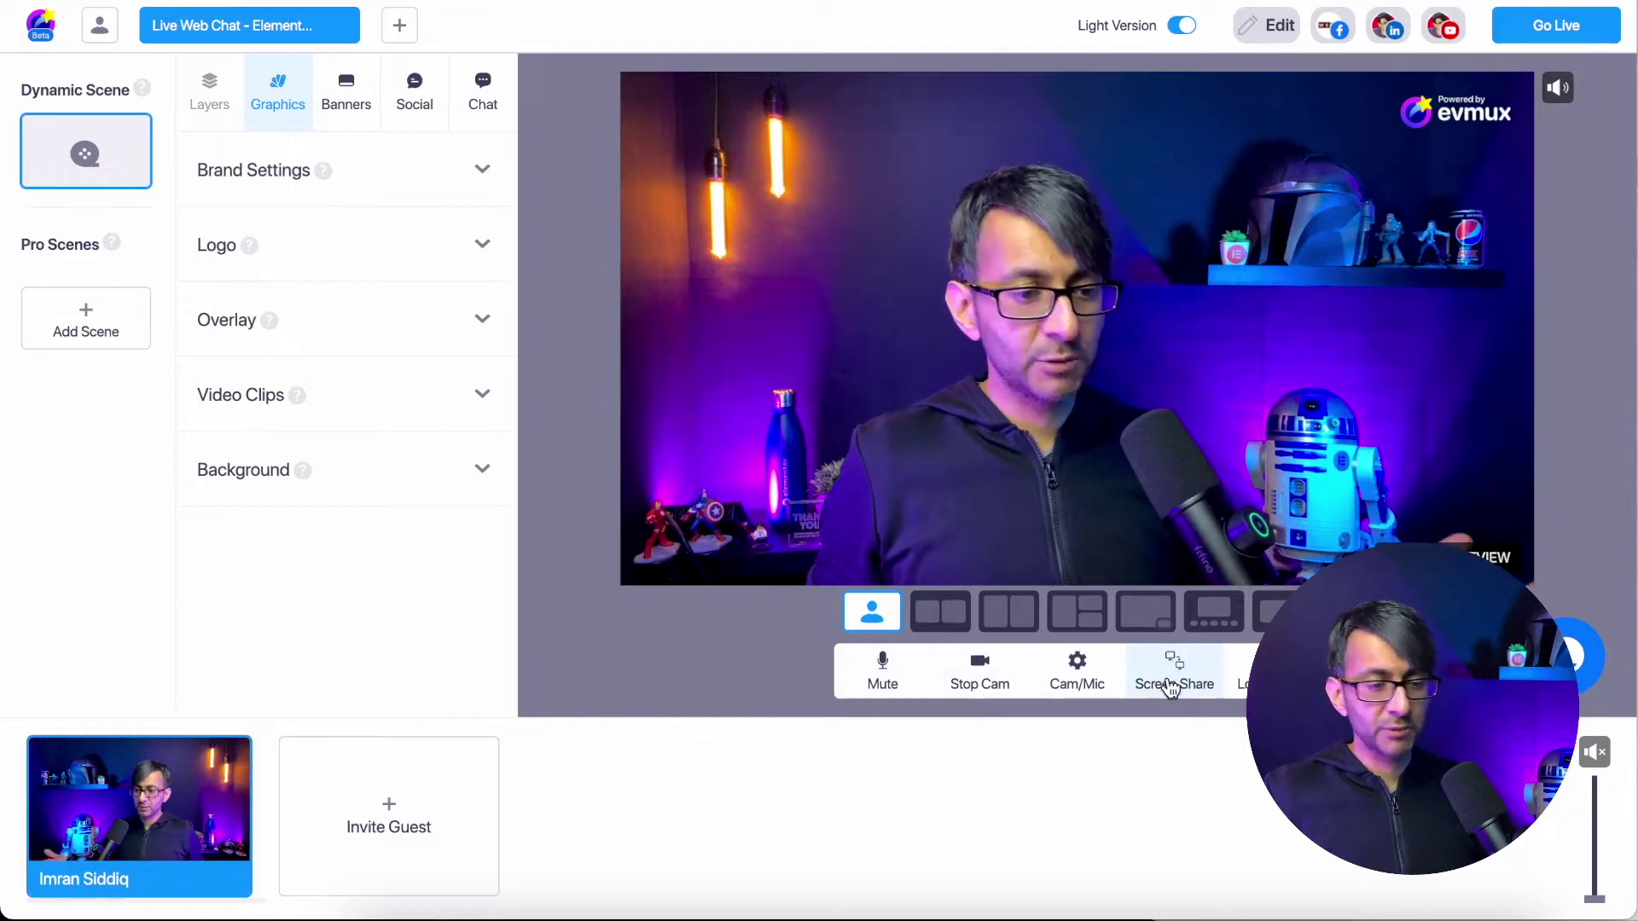
Share the Web Squadron YouTube browser window as a studio screen source
{"action": "left_click", "coordinate": [1170, 688]}
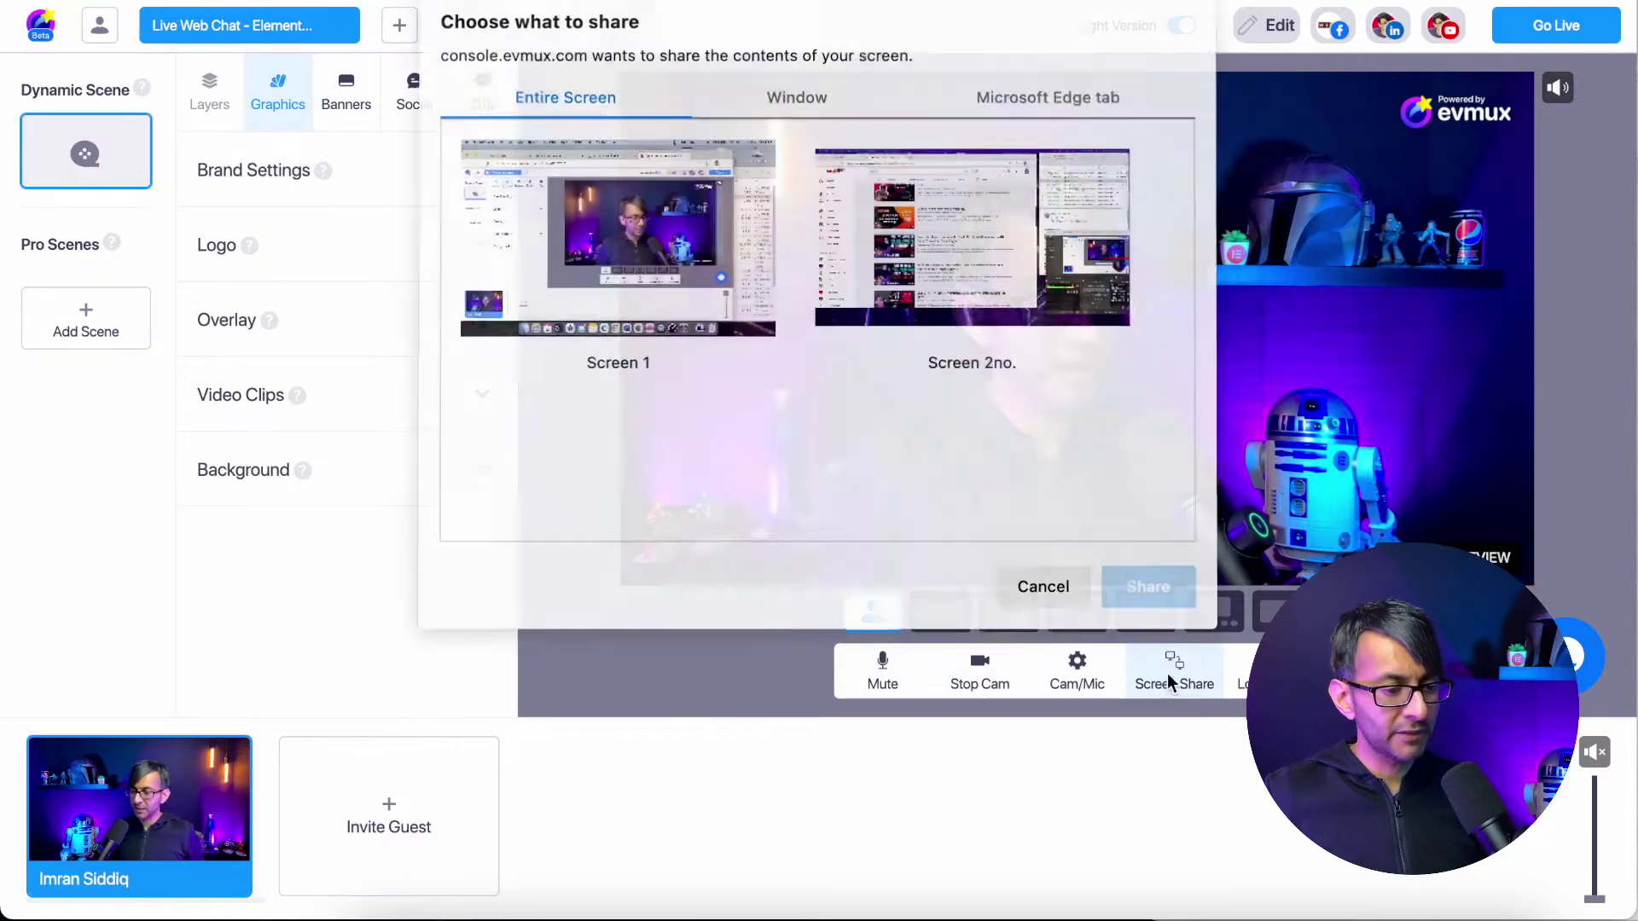
{"action": "left_click", "coordinate": [796, 101]}
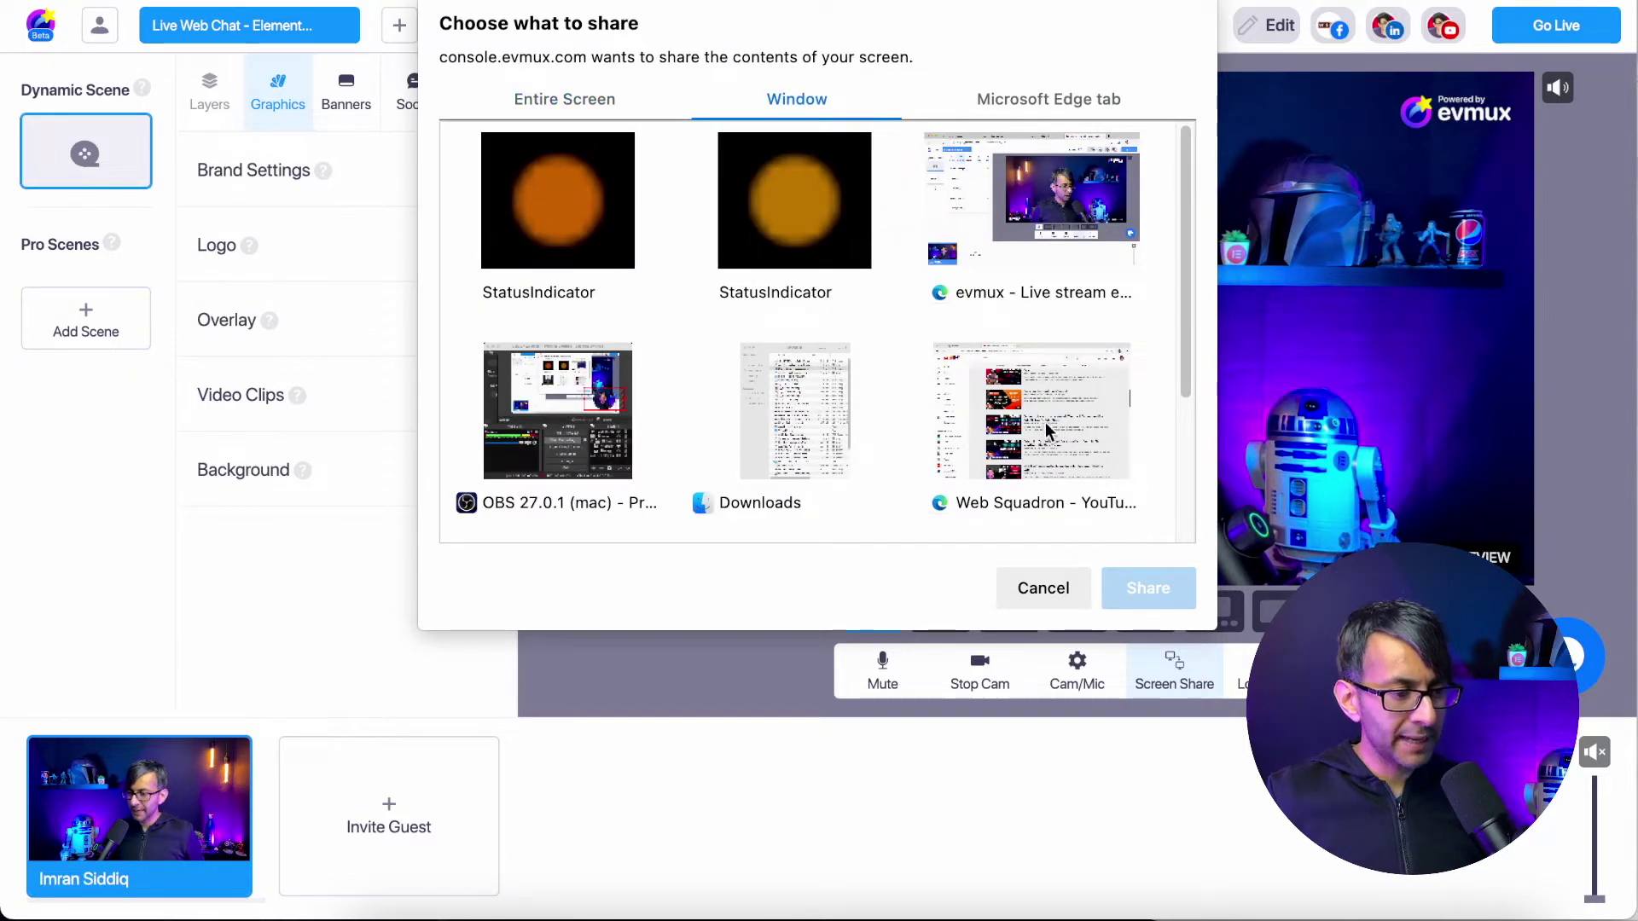
{"action": "left_click", "coordinate": [1066, 398]}
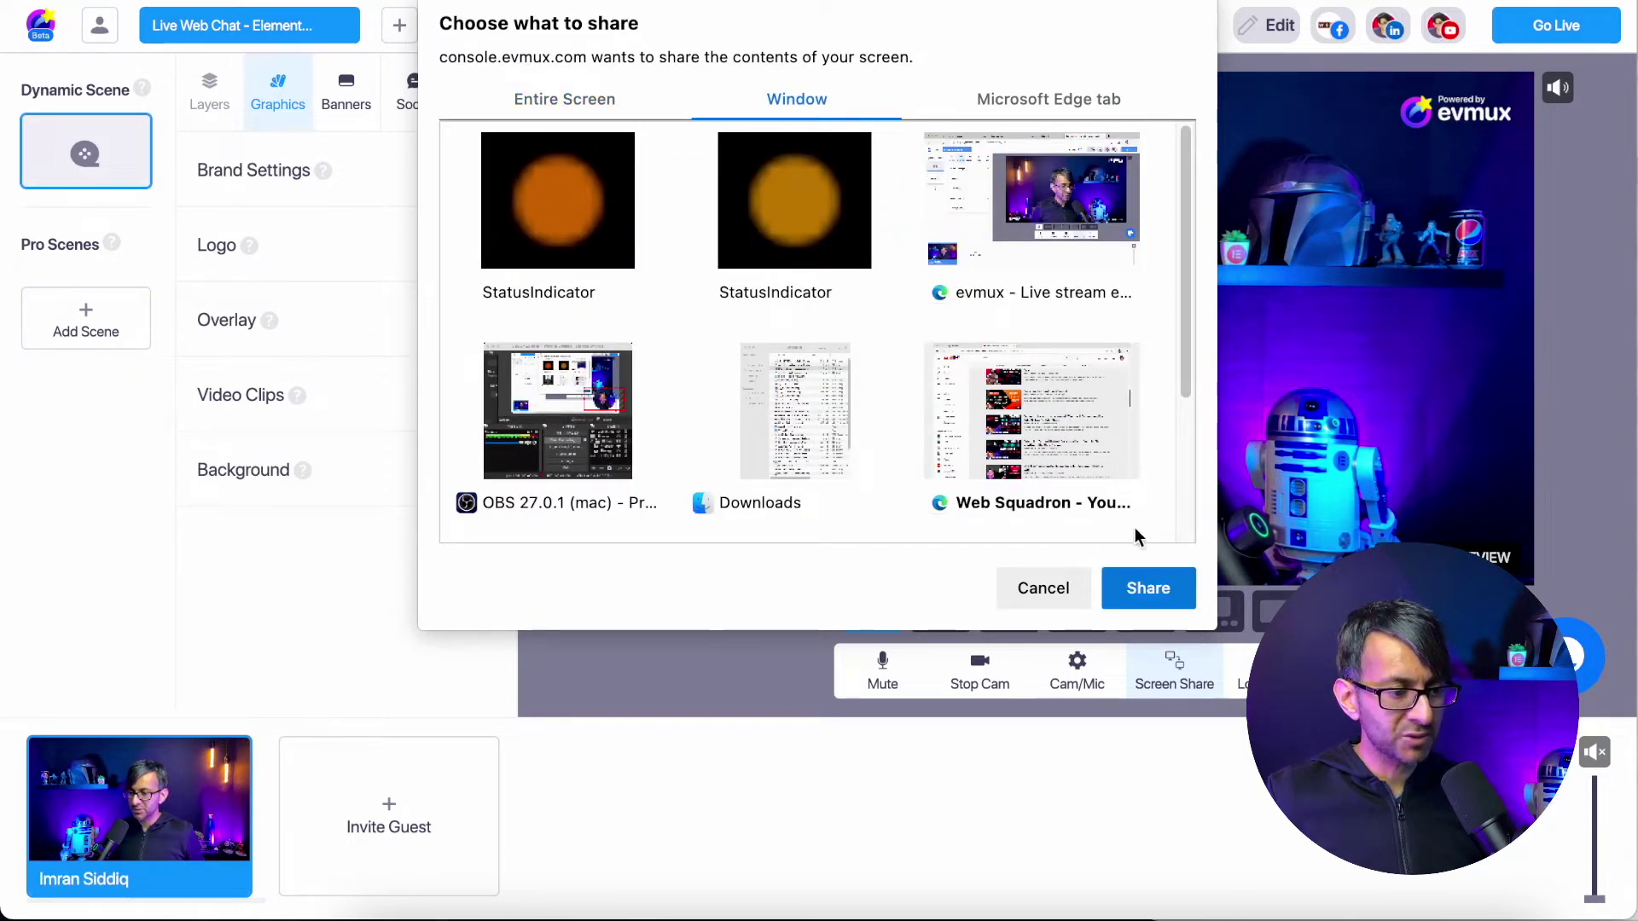
{"action": "left_click", "coordinate": [1164, 594]}
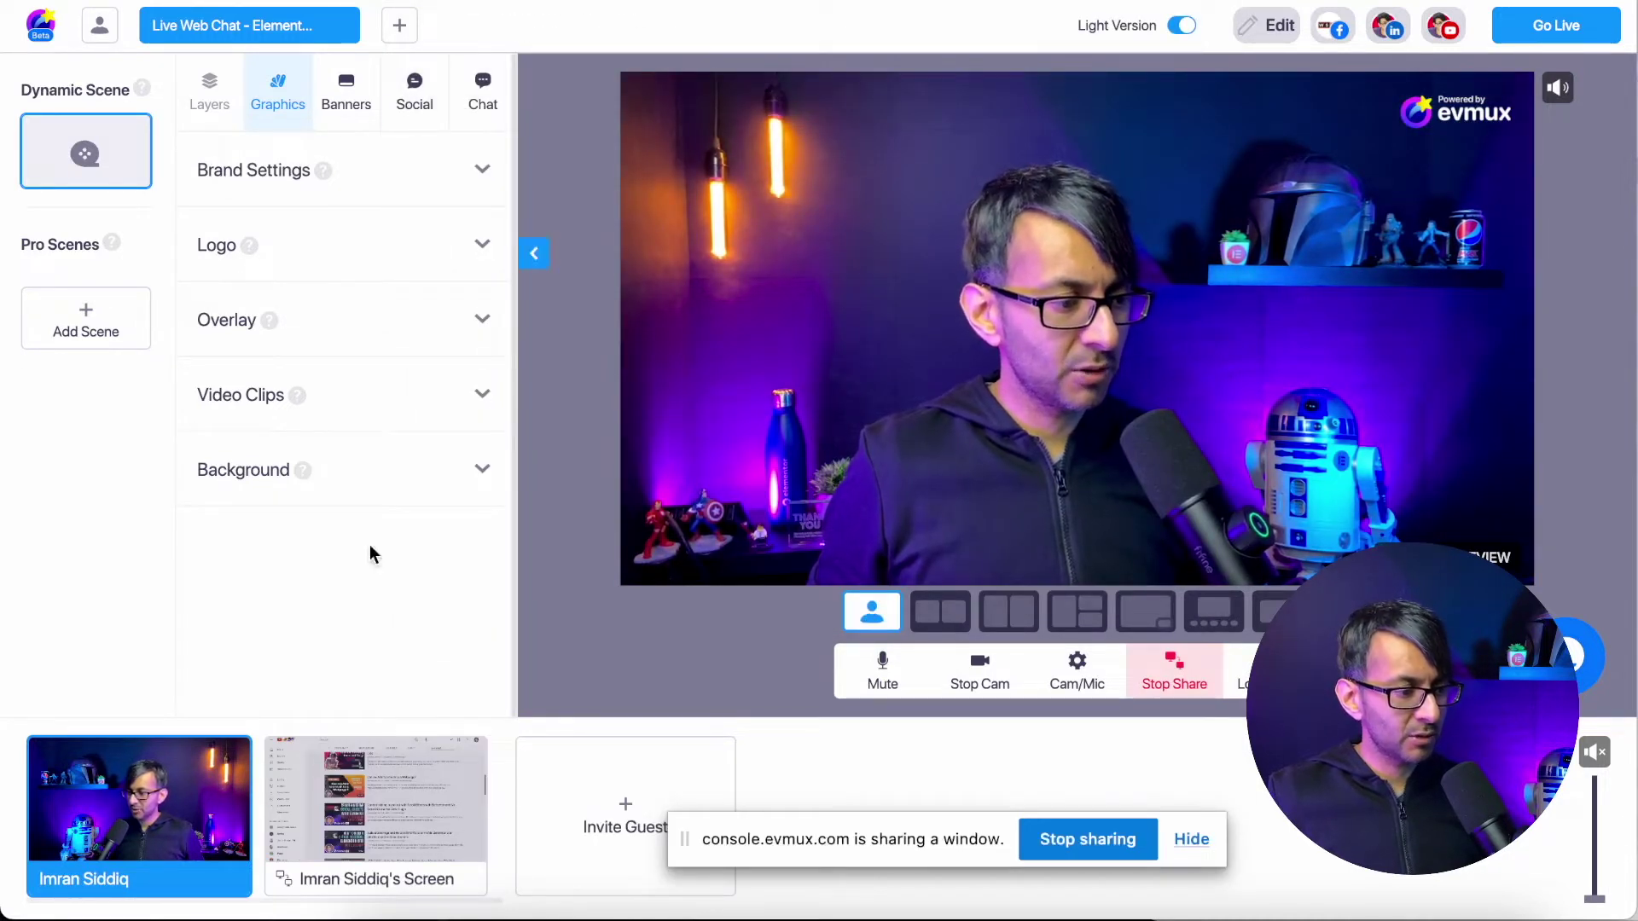
{"action": "mouse_move", "coordinate": [365, 783]}
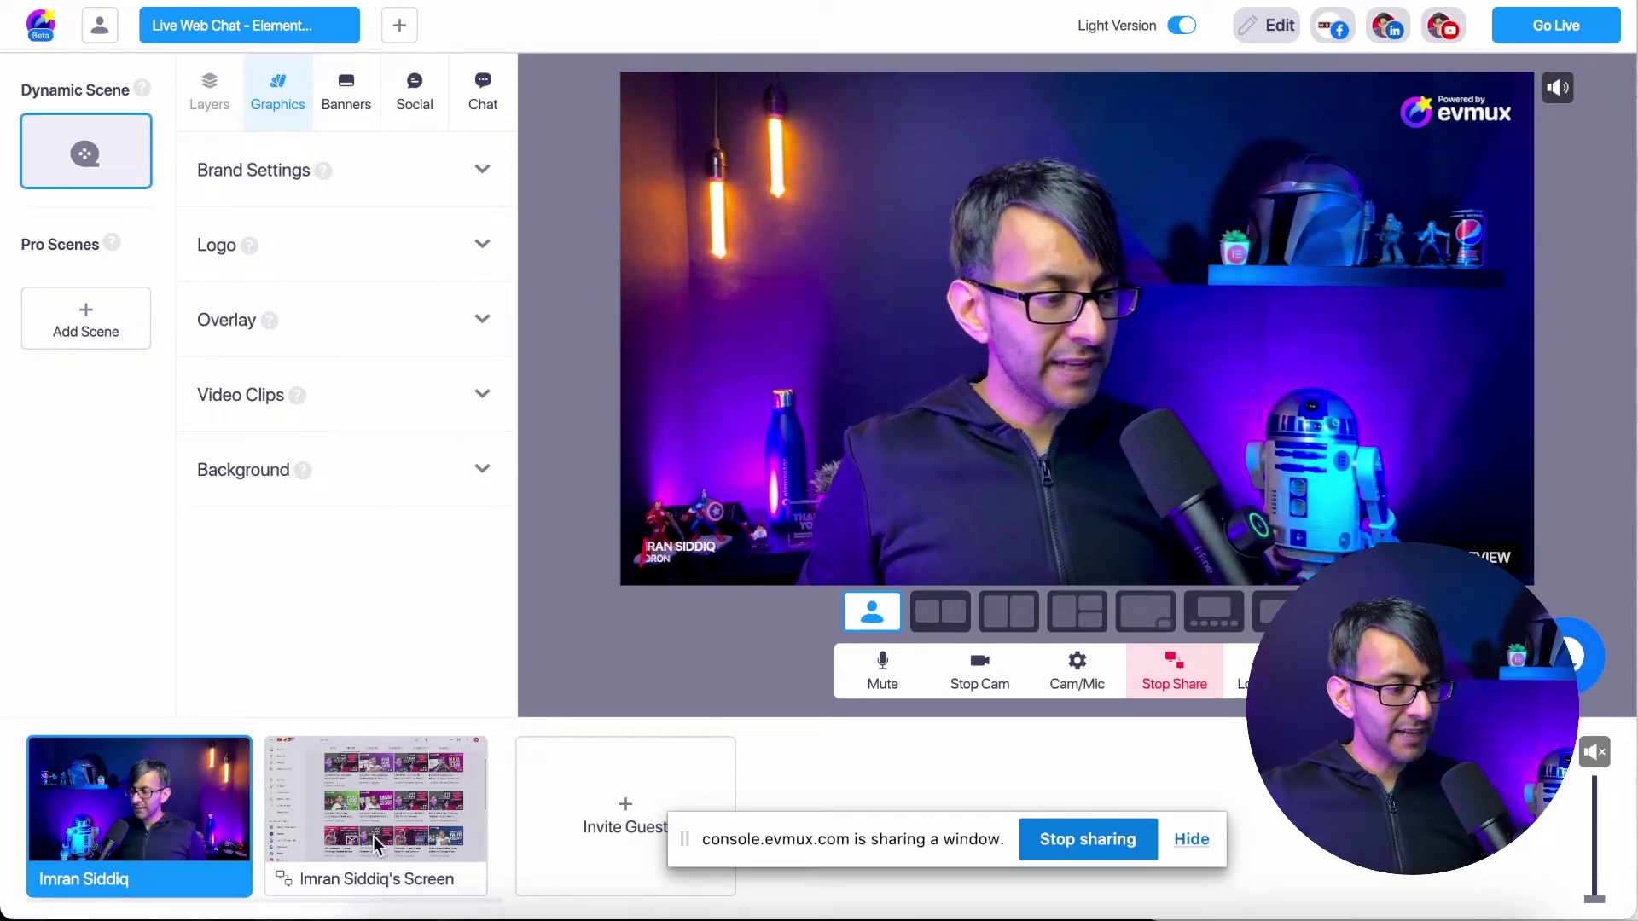
Add the shared YouTube window to the stream, then hide it again
{"action": "mouse_move", "coordinate": [376, 818]}
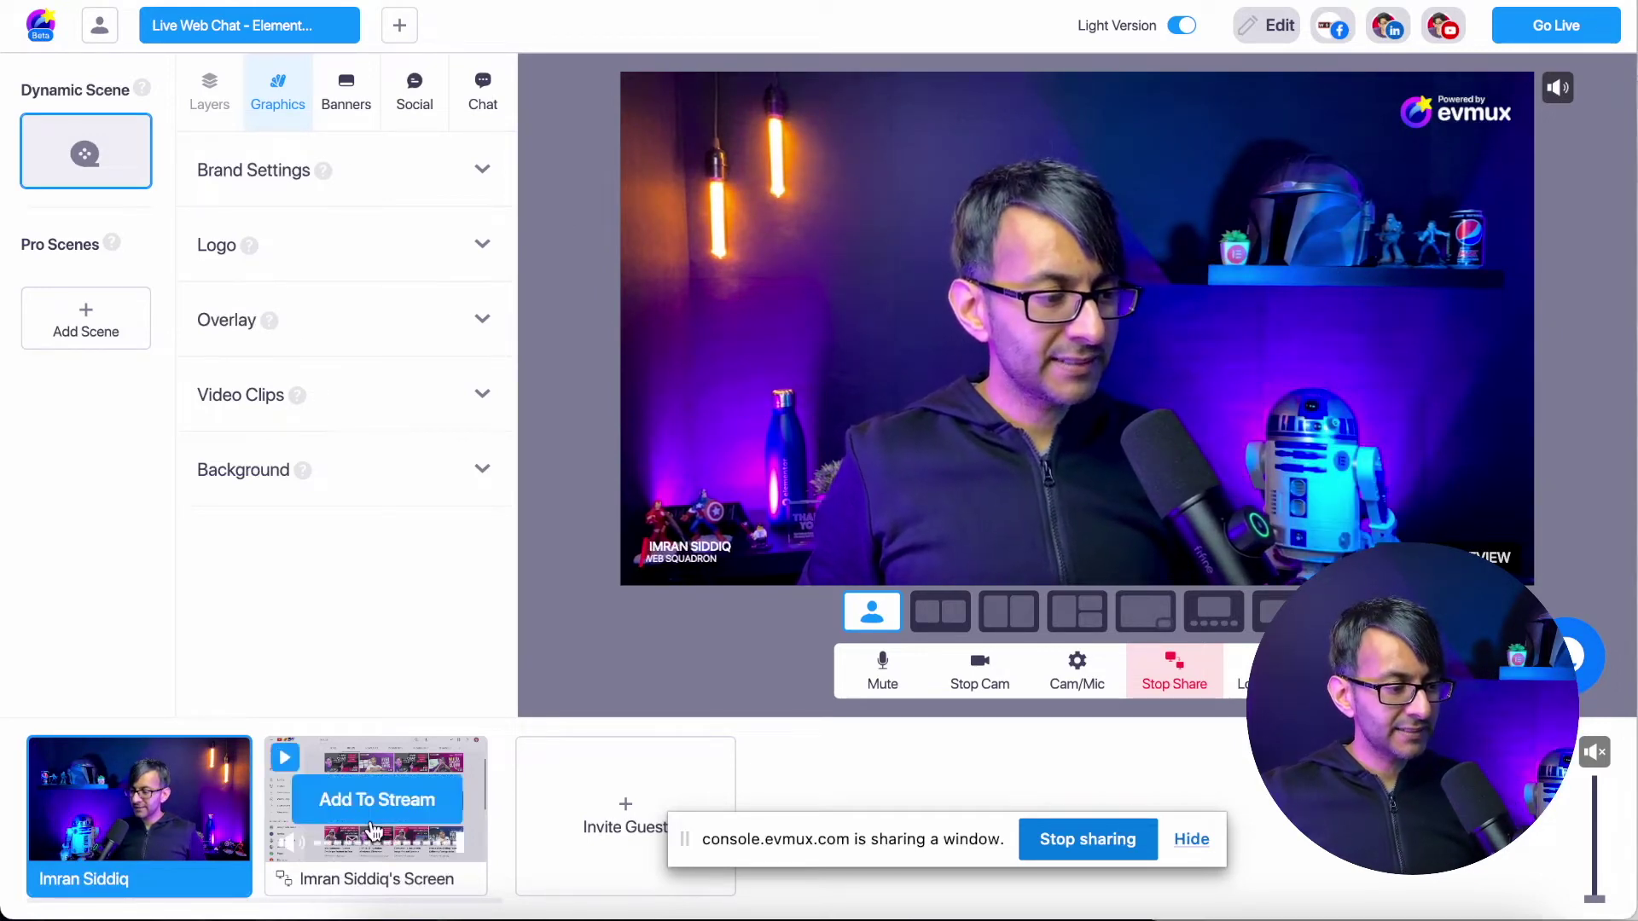
{"action": "left_click", "coordinate": [424, 810]}
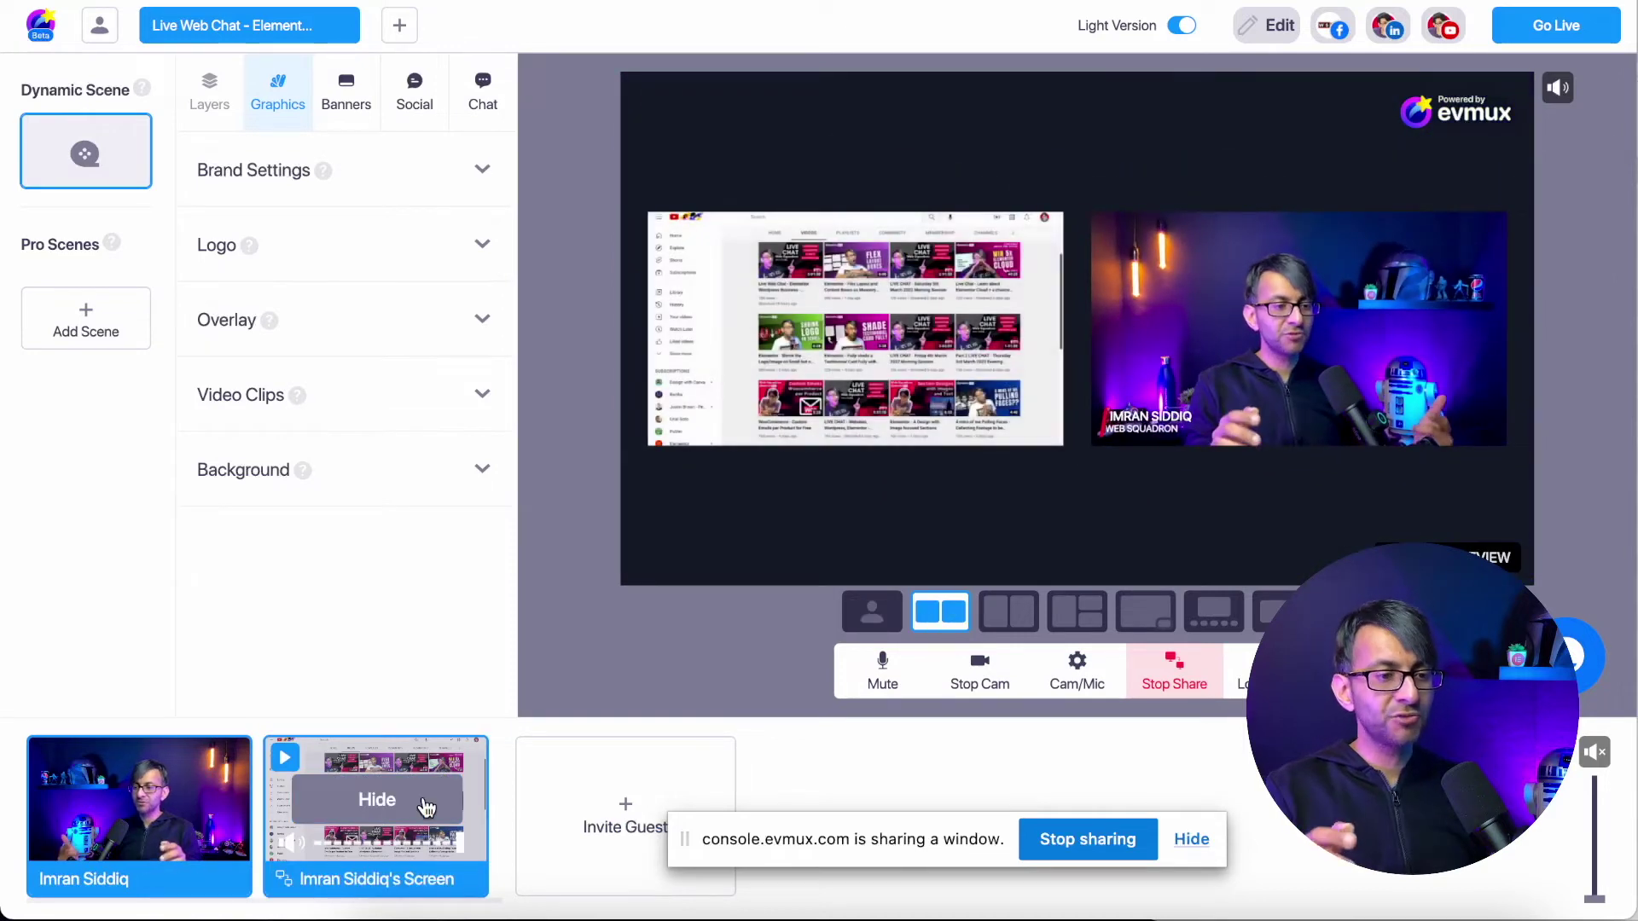
{"action": "left_click", "coordinate": [373, 817]}
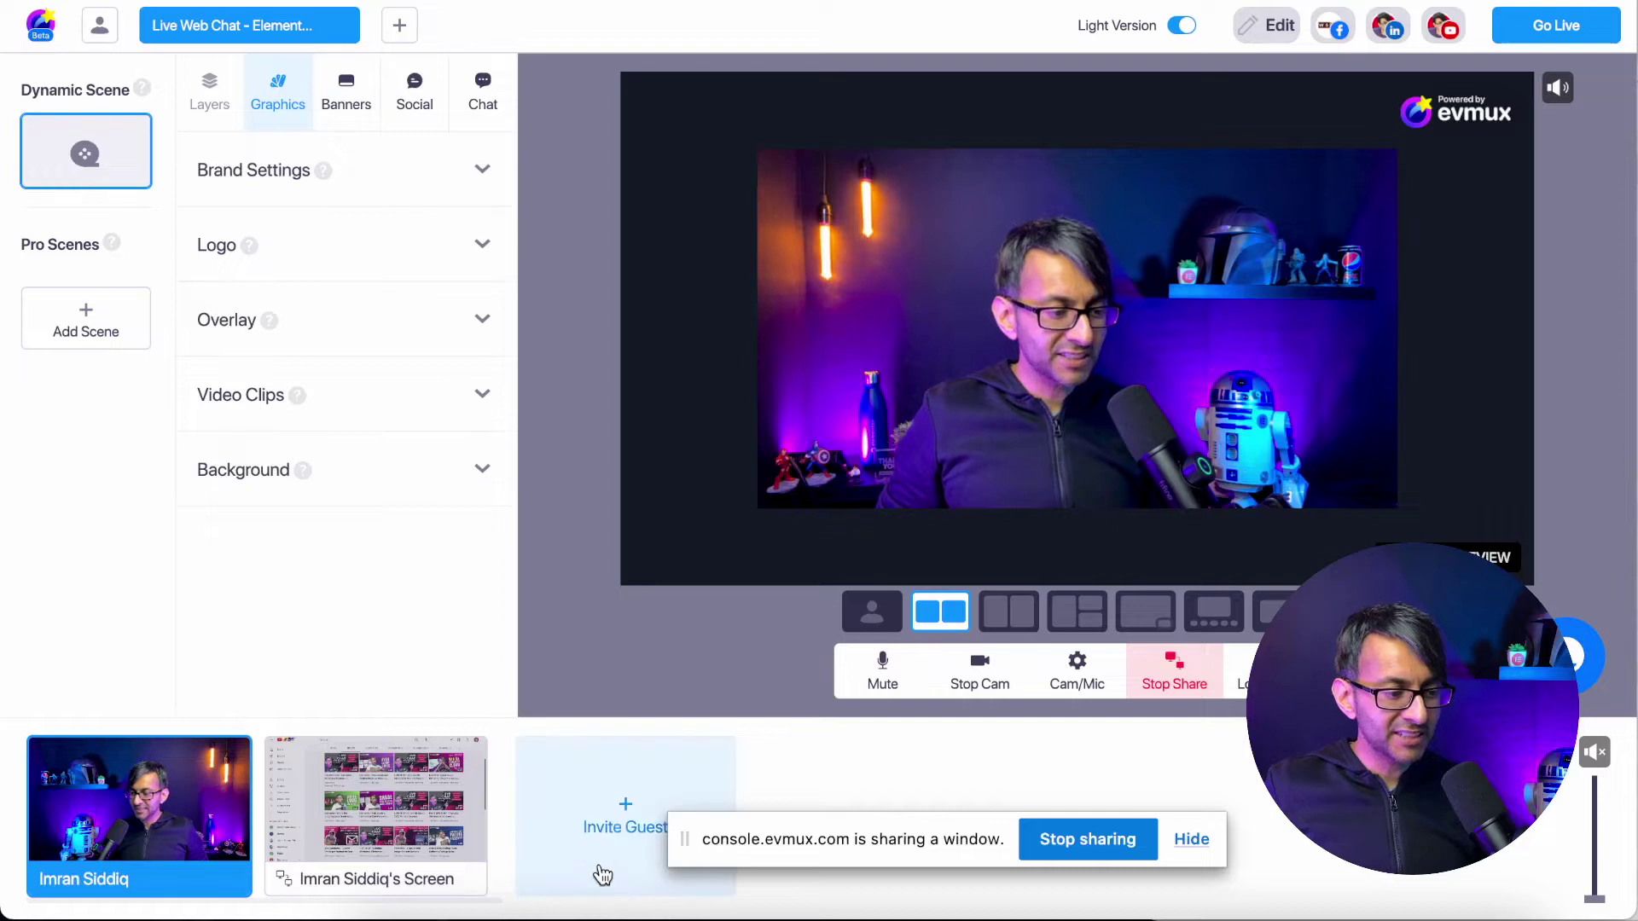
Check the guest invitation options, then add the shared screen to the stage beside the webcam
{"action": "left_click", "coordinate": [578, 842]}
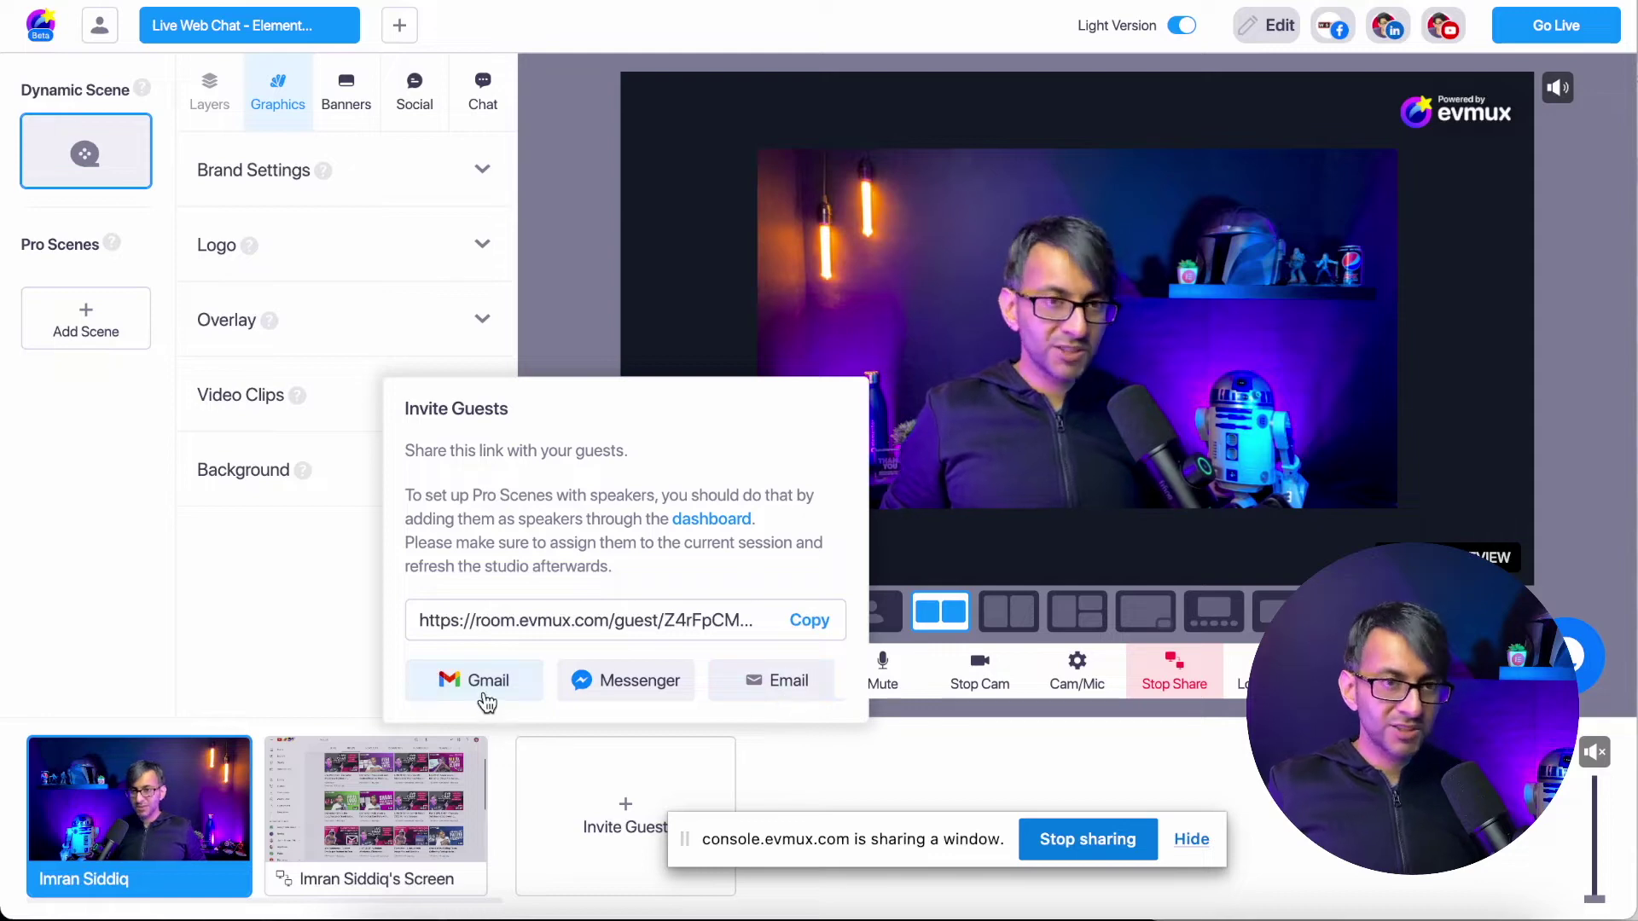
{"action": "left_click", "coordinate": [894, 754]}
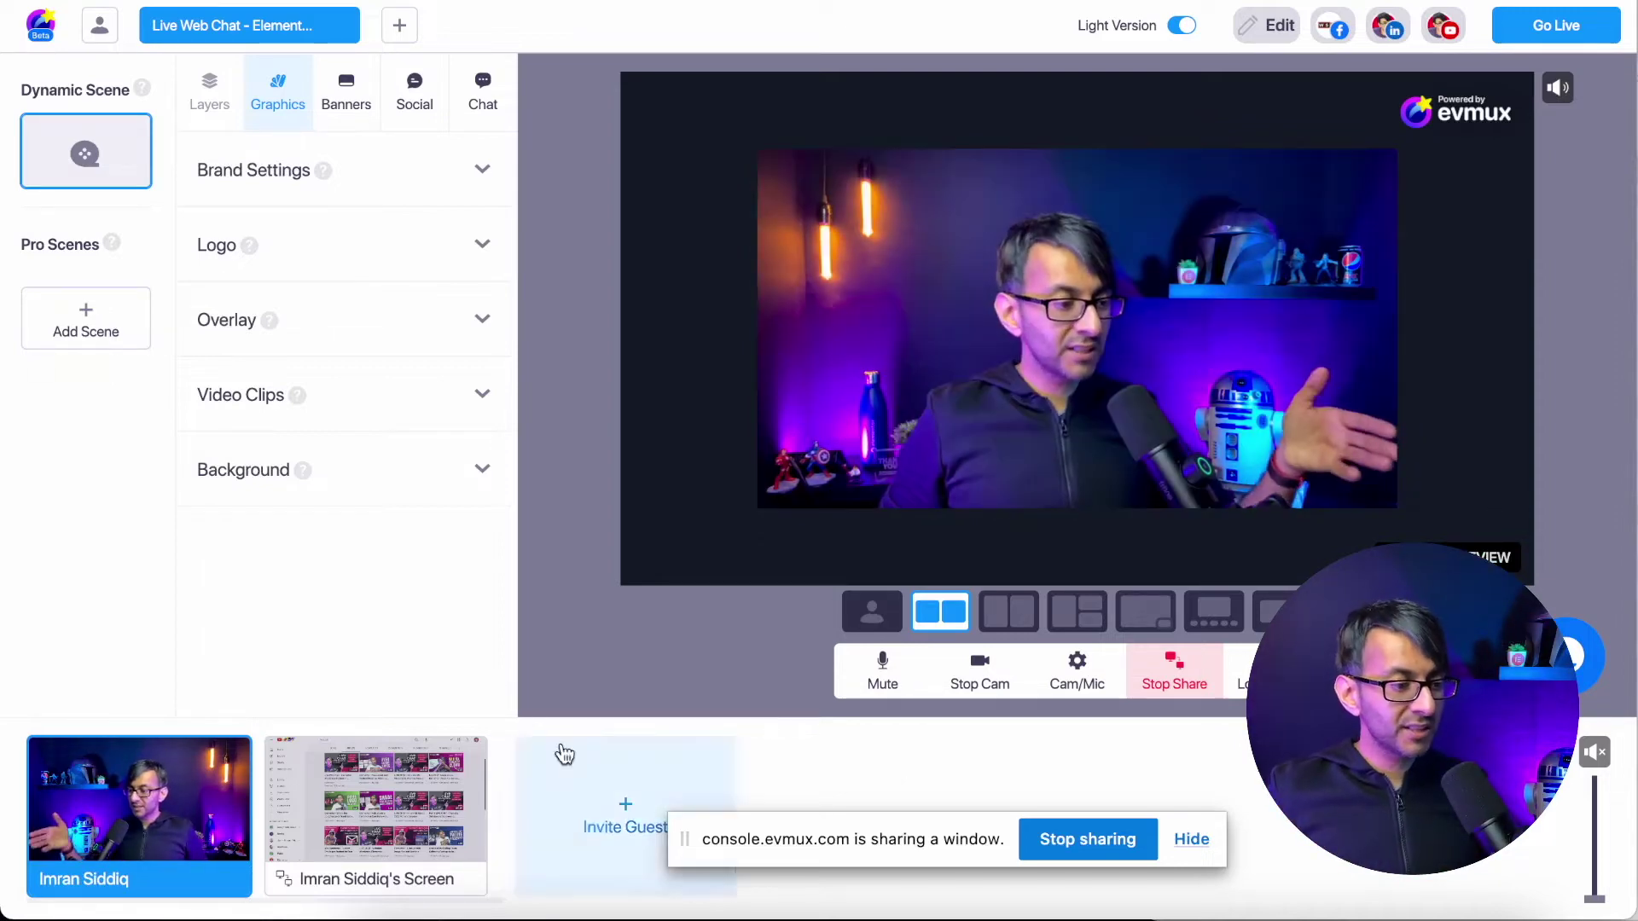
{"action": "left_click", "coordinate": [384, 797]}
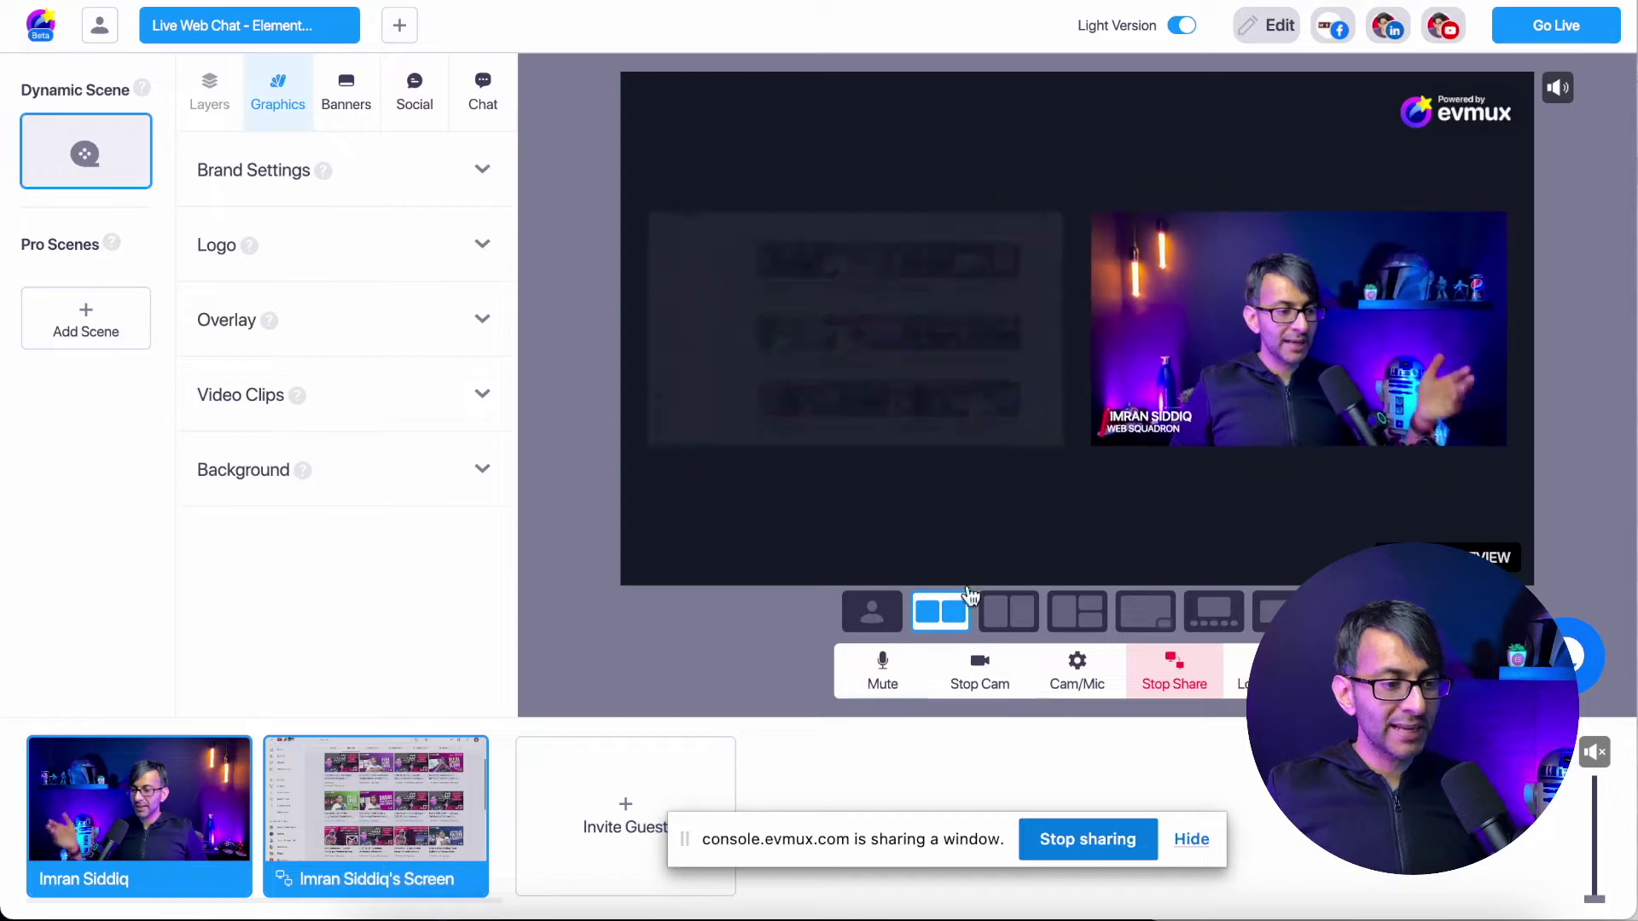
Try each screen-share layout: solo, side by side, inset, stacked and full-frame
{"action": "left_click", "coordinate": [870, 619]}
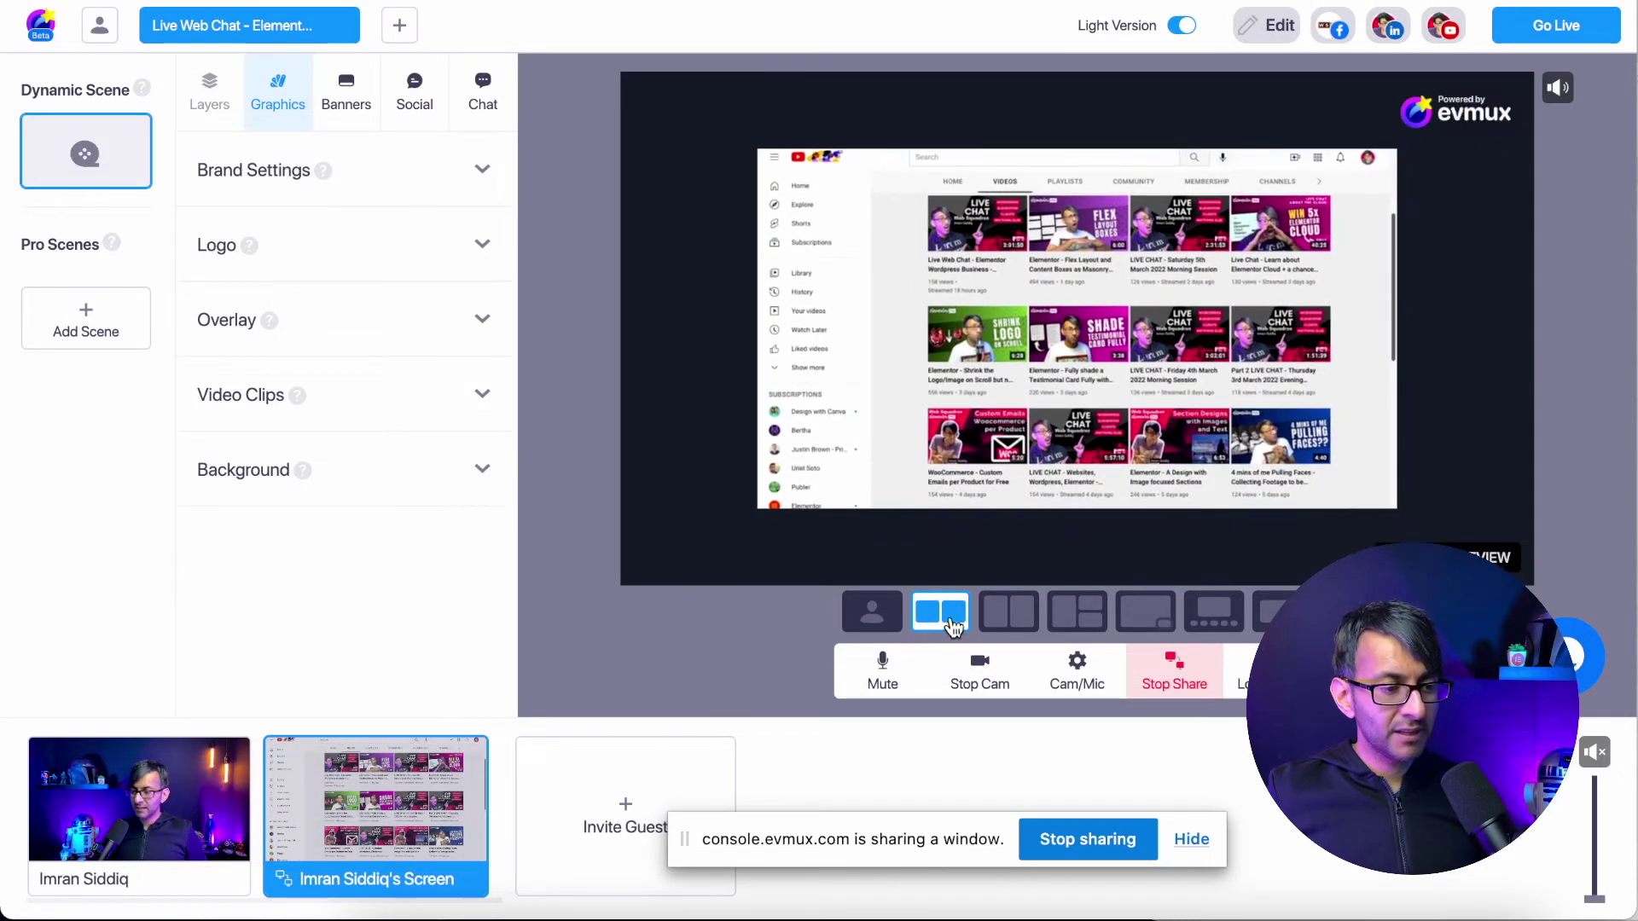
{"action": "left_click", "coordinate": [135, 793]}
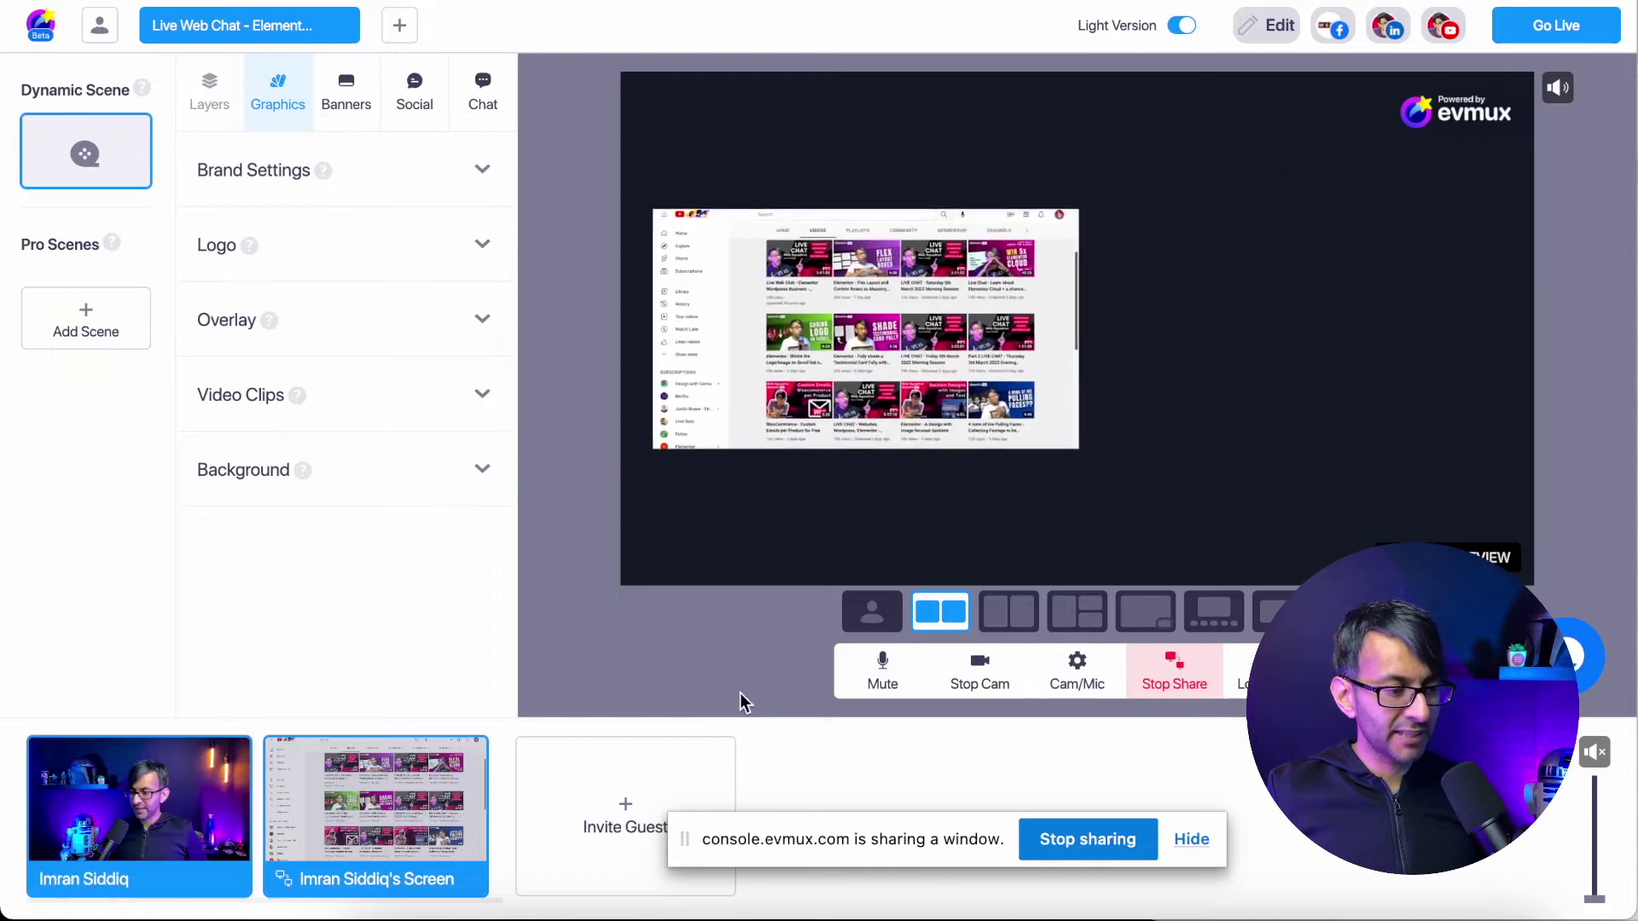
{"action": "left_click", "coordinate": [1009, 612]}
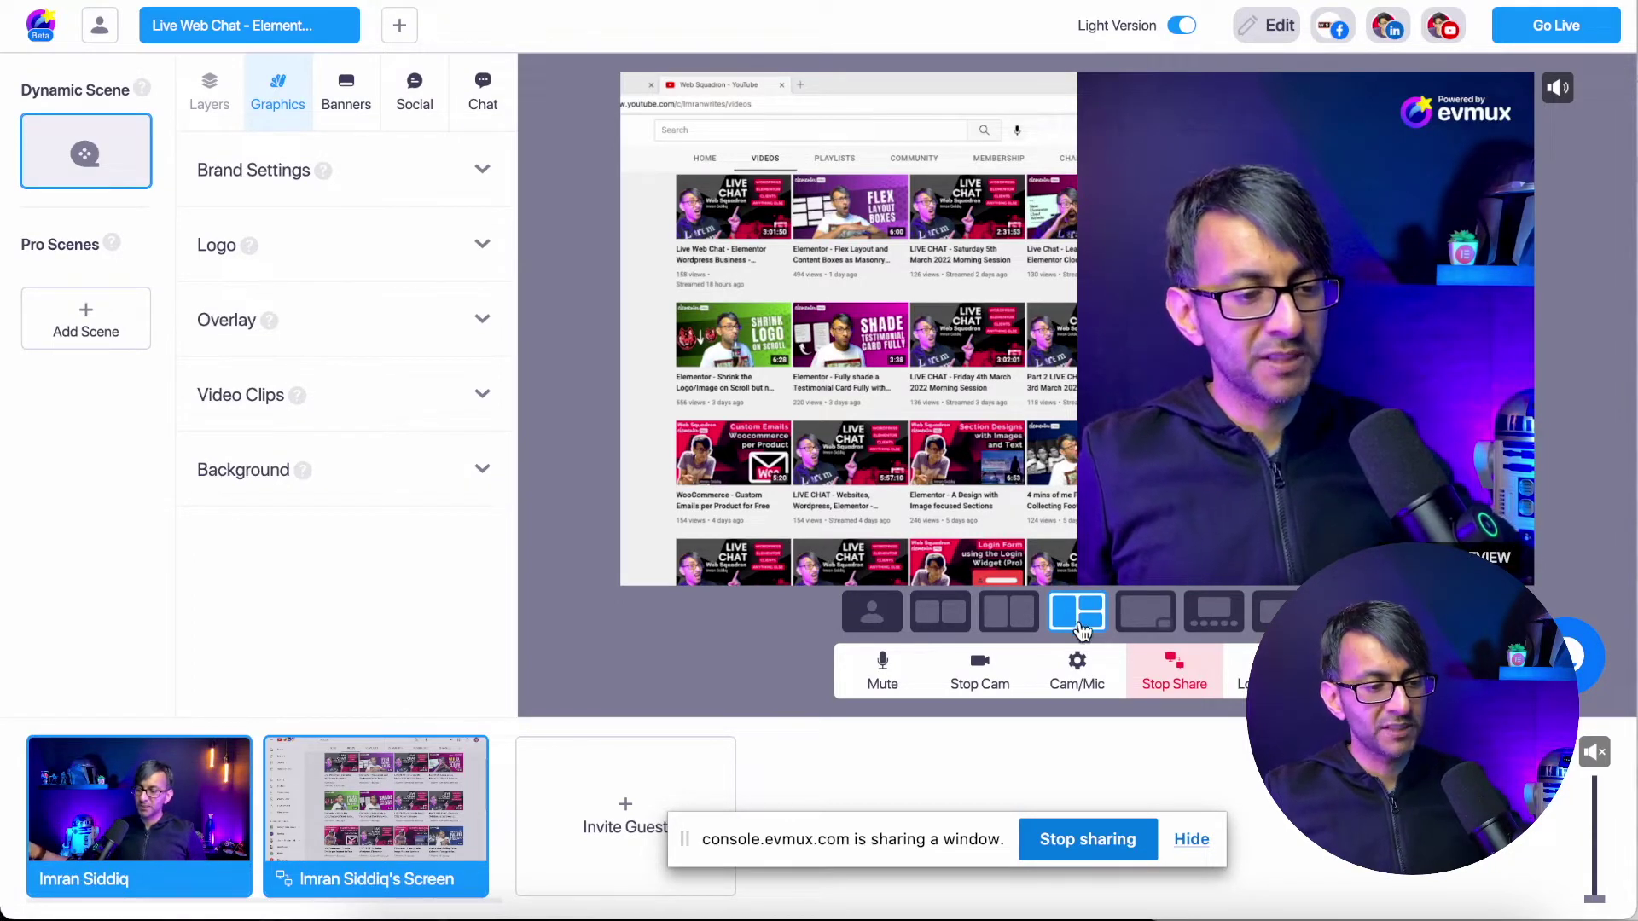
{"action": "left_click", "coordinate": [1146, 611]}
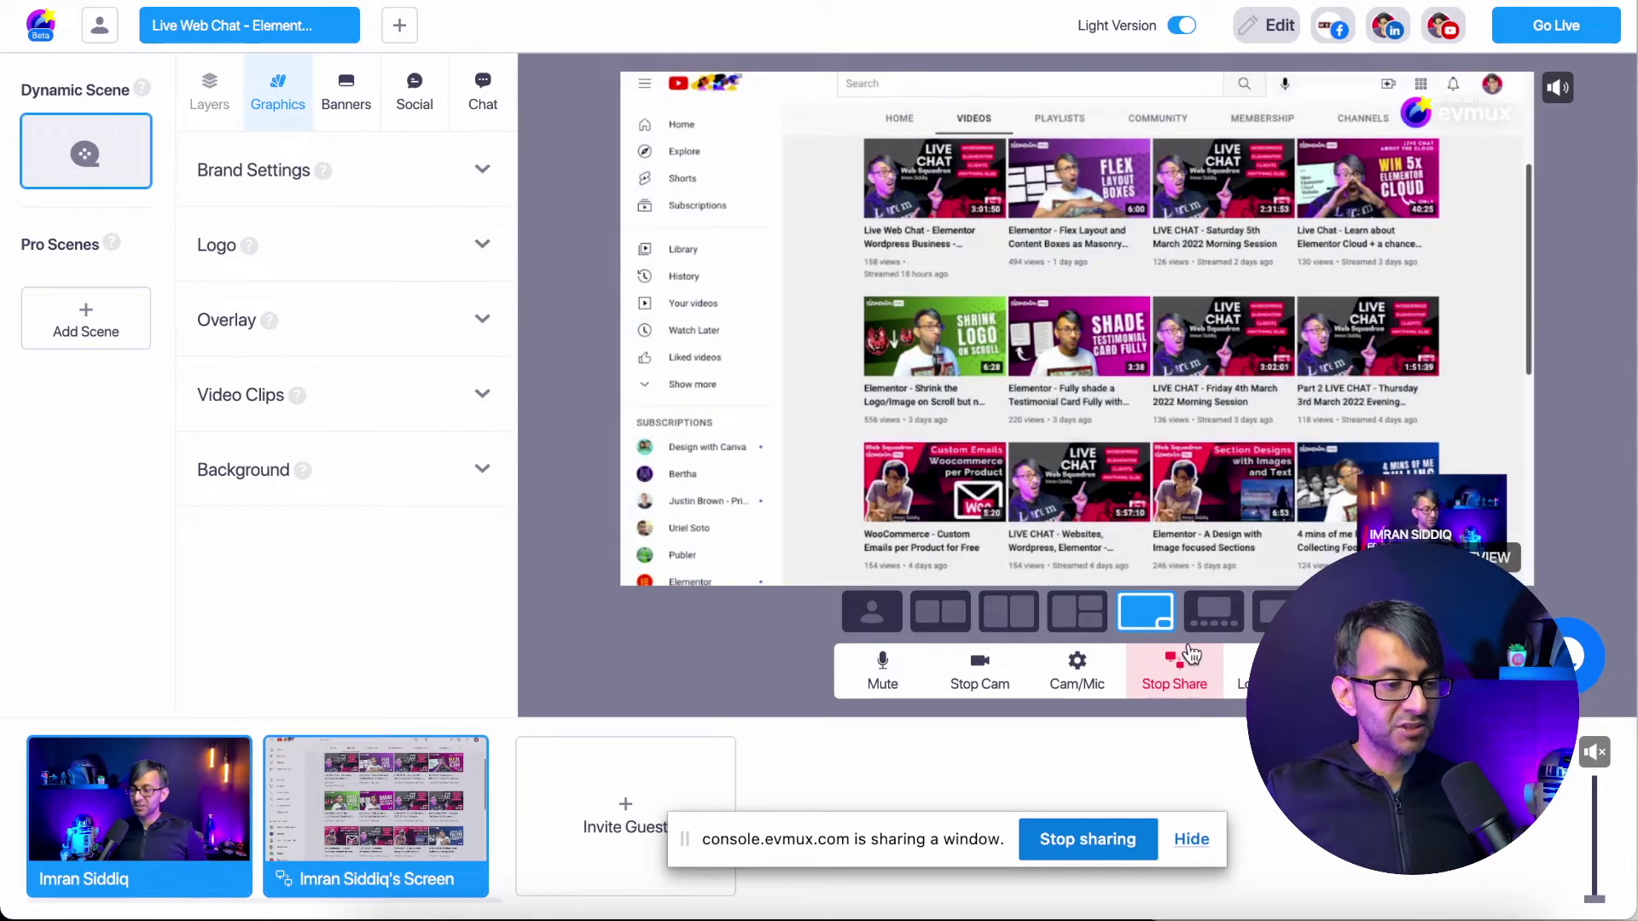
{"action": "left_click", "coordinate": [1222, 614]}
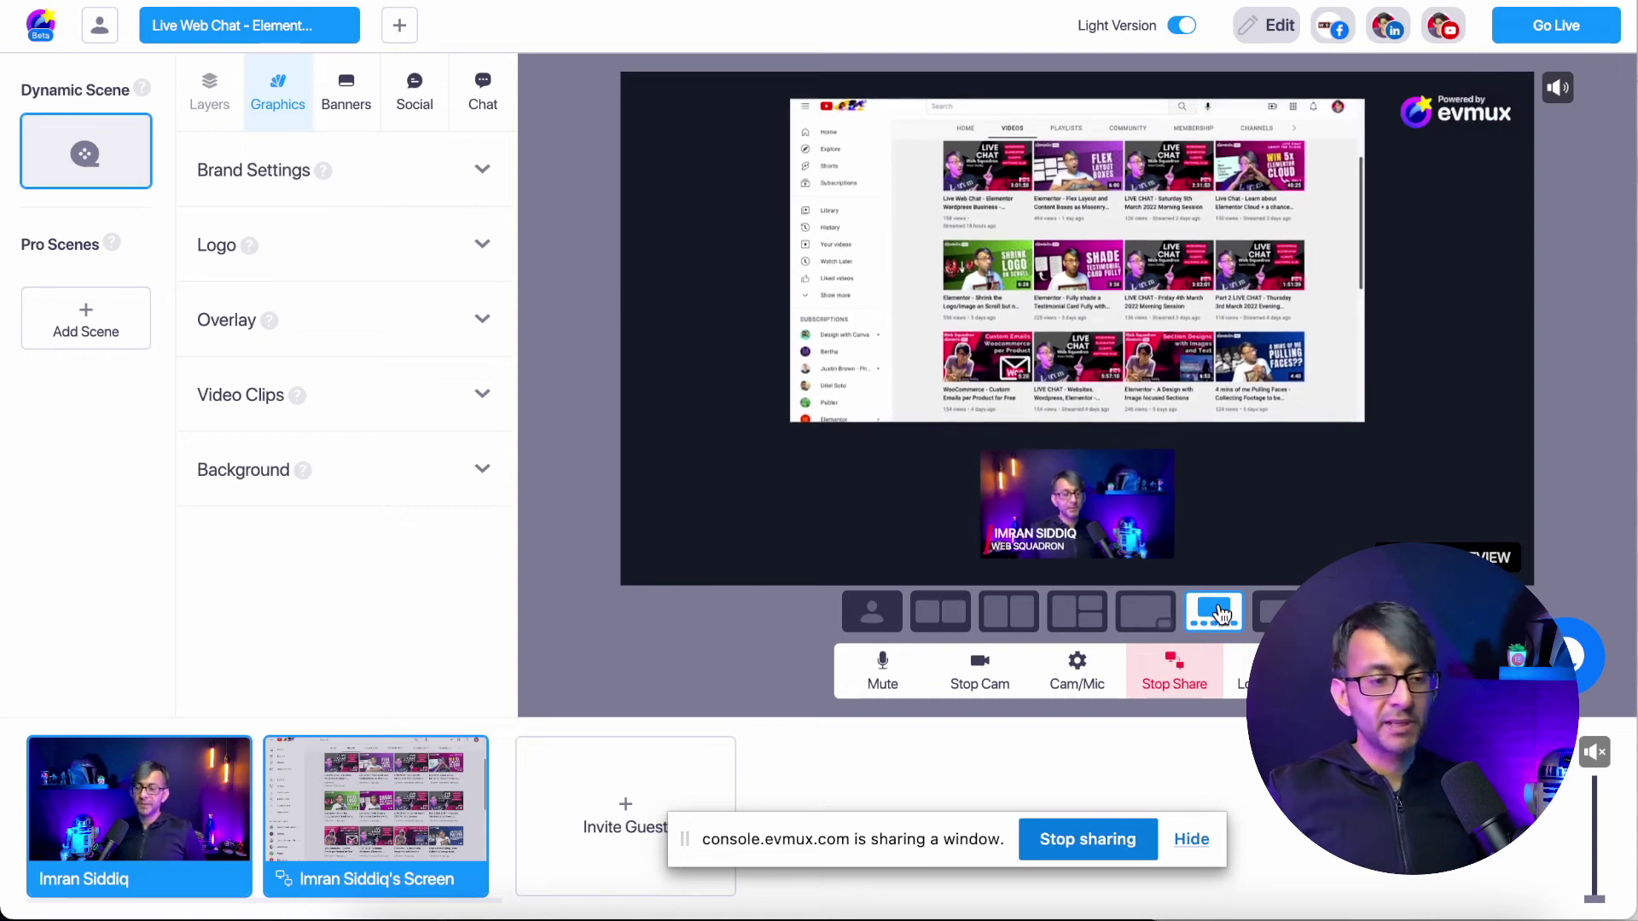
{"action": "left_click", "coordinate": [1269, 612]}
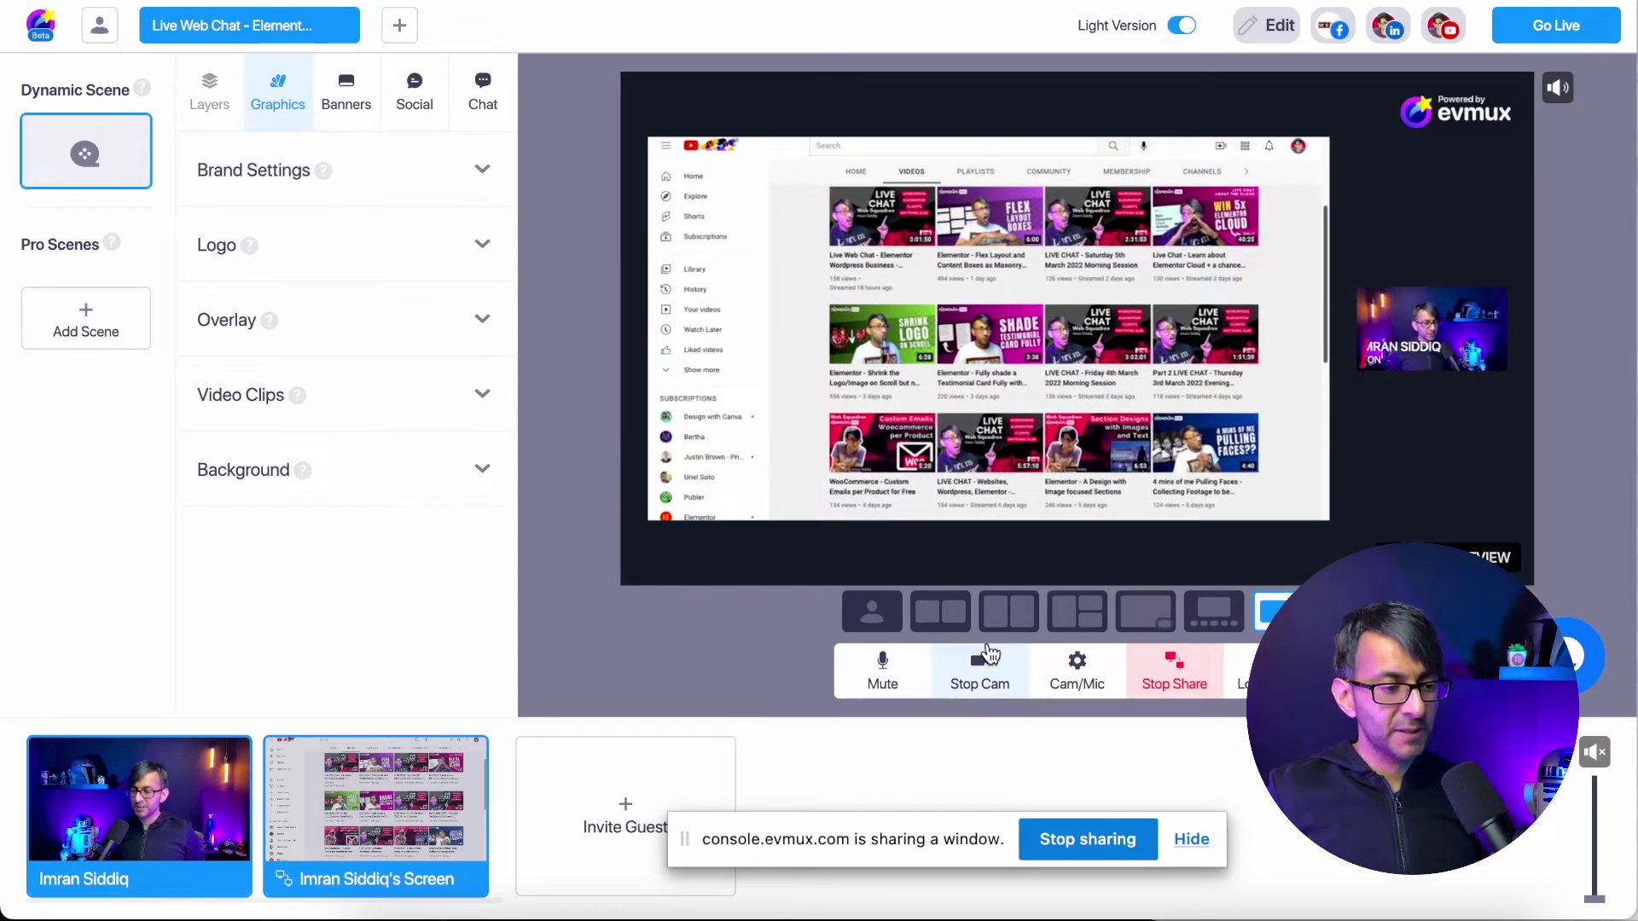
{"action": "left_click", "coordinate": [891, 621]}
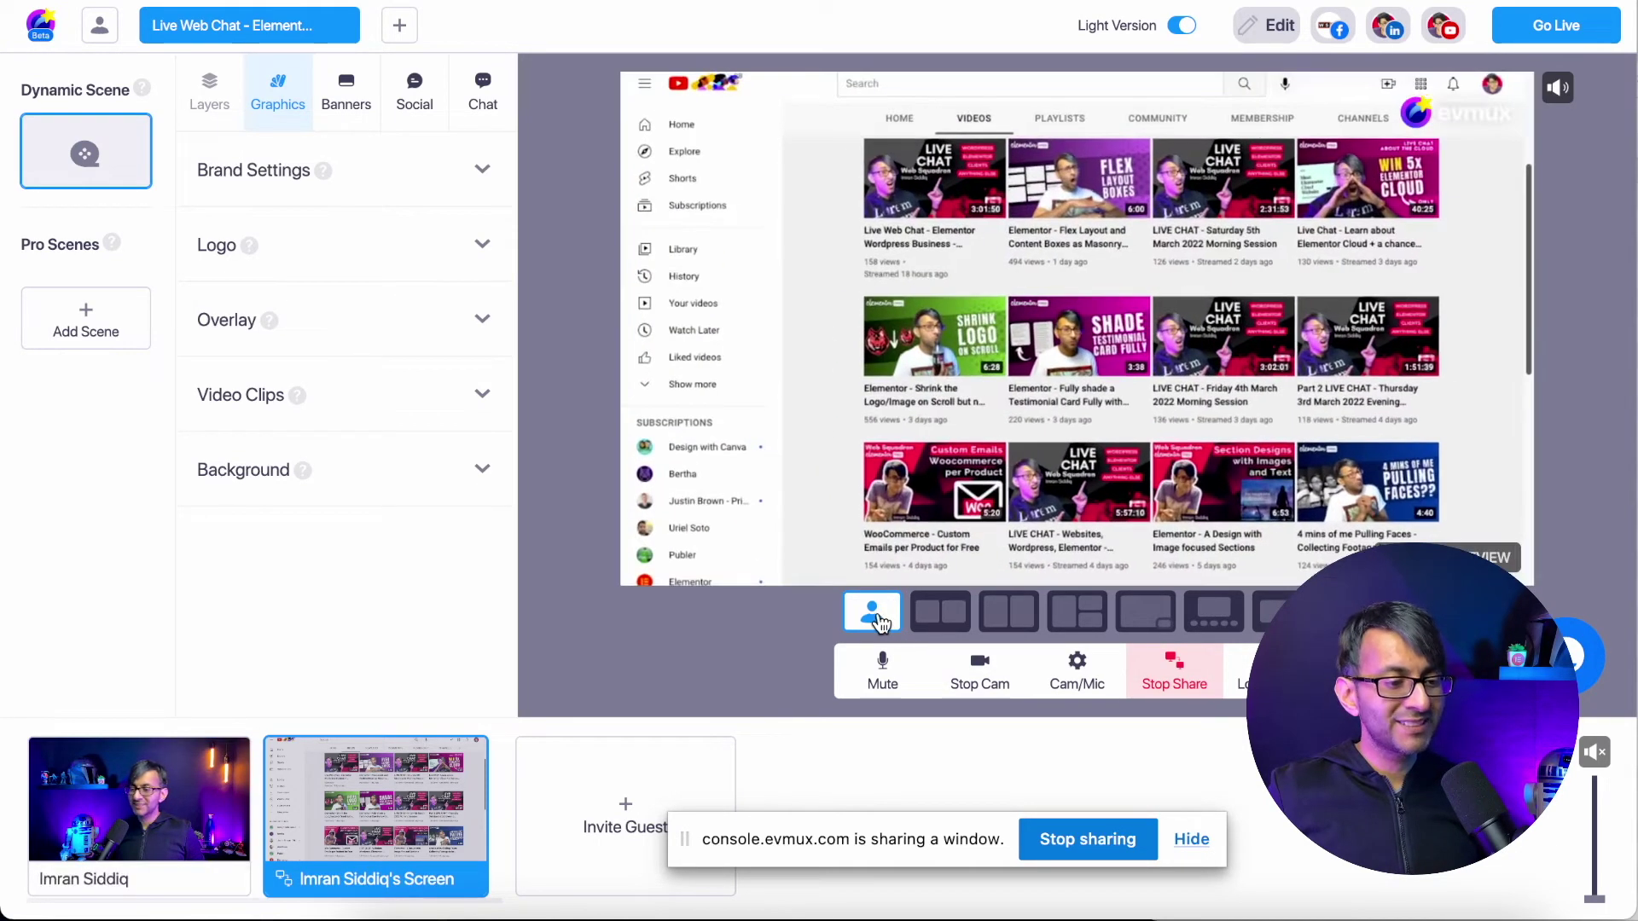
Leave only the webcam filling the stage in the single layout and expand Brand Settings
{"action": "mouse_move", "coordinate": [85, 863]}
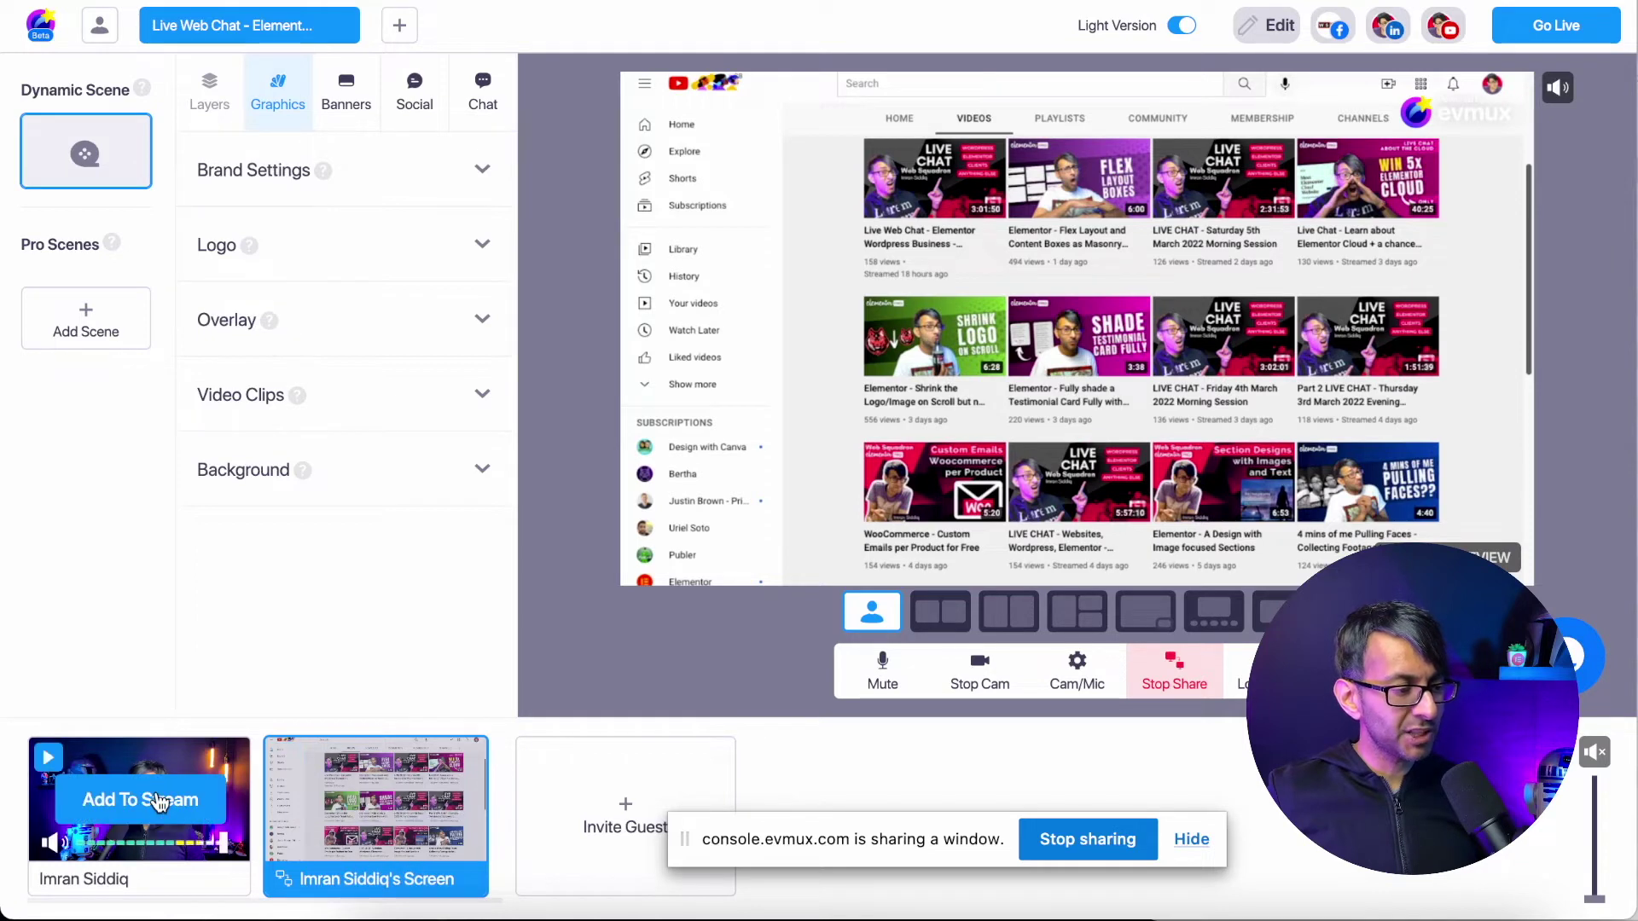
{"action": "left_click", "coordinate": [140, 800]}
{"action": "left_click", "coordinate": [293, 817]}
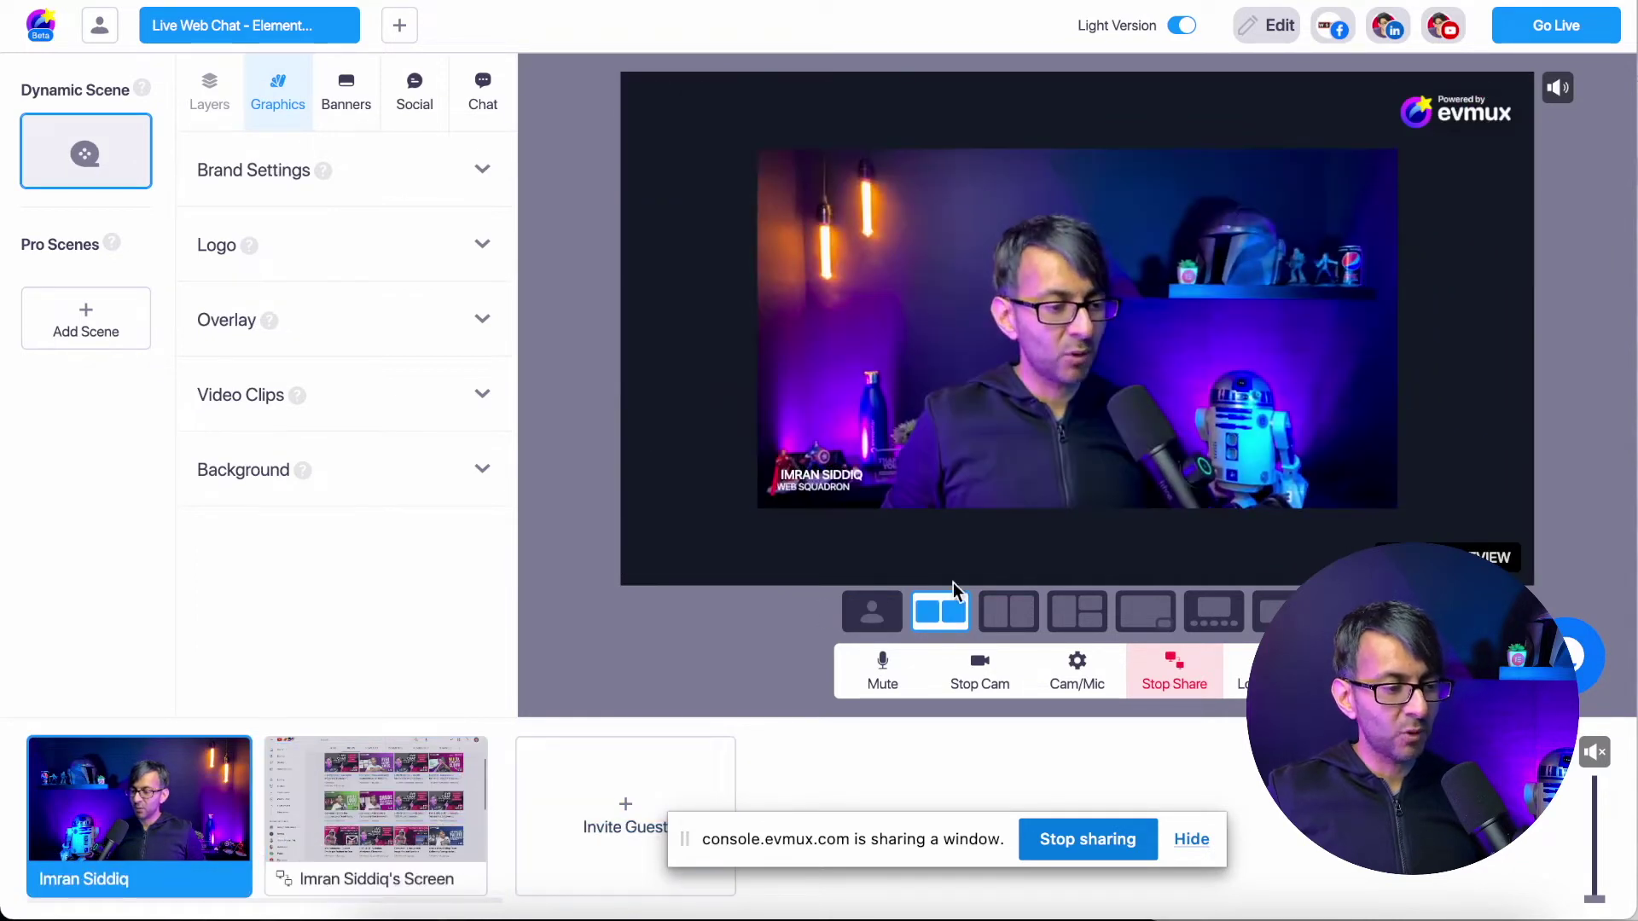
{"action": "left_click", "coordinate": [872, 612]}
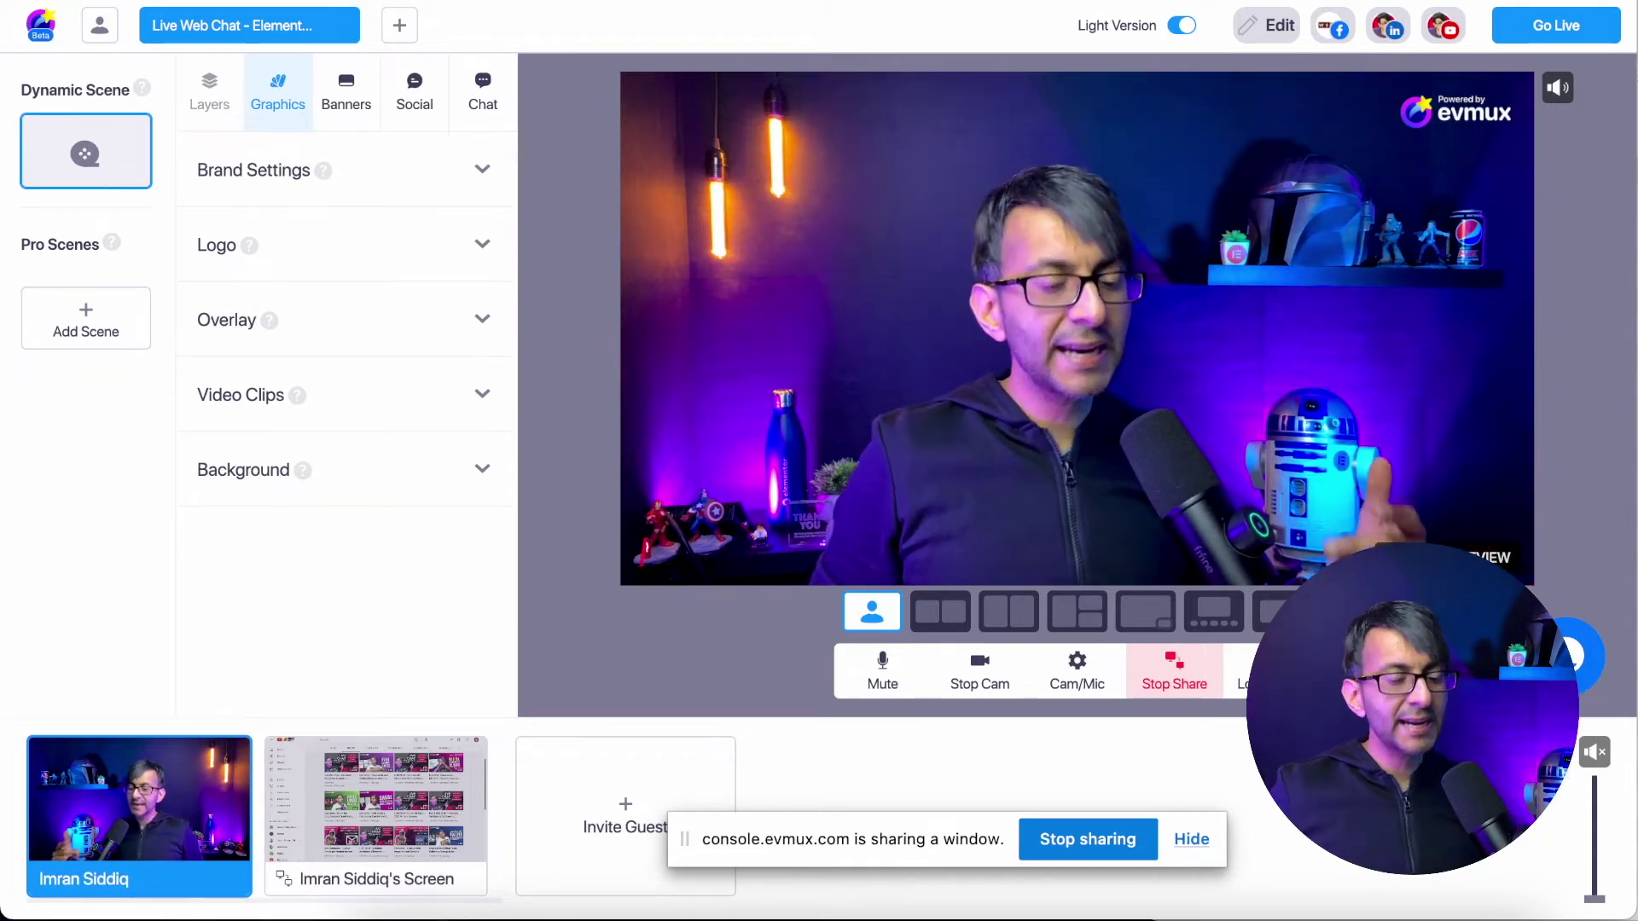
{"action": "left_click", "coordinate": [429, 177]}
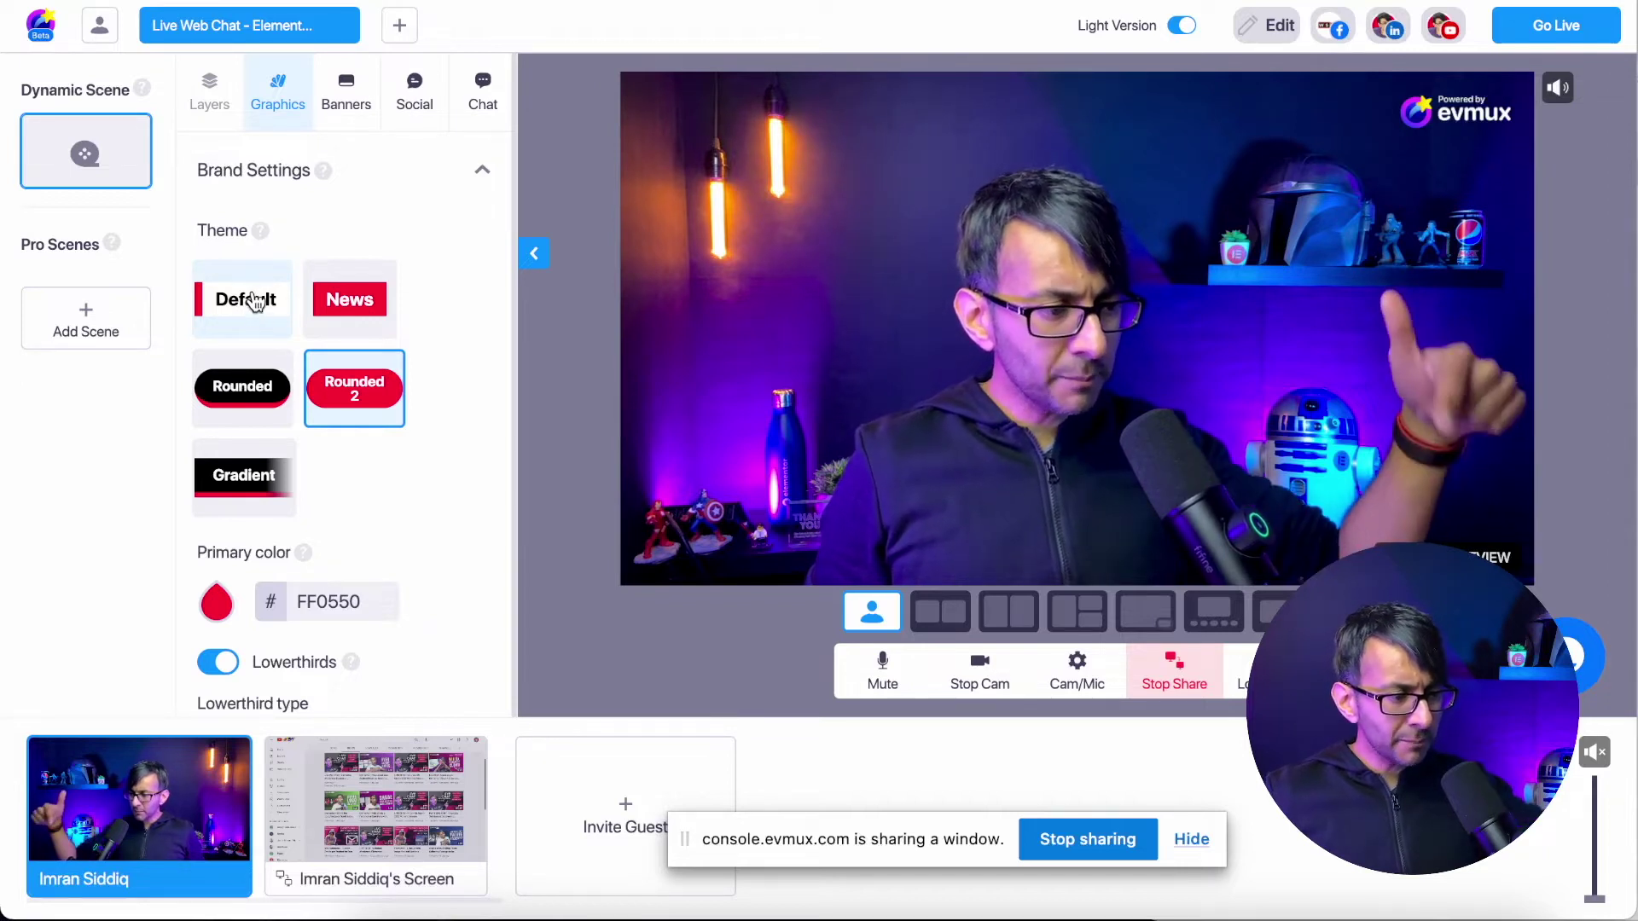
Preview the Custom lower-third demo, then close it
{"action": "scroll", "coordinate": [295, 449], "scroll_direction": "down", "scroll_amount": 3}
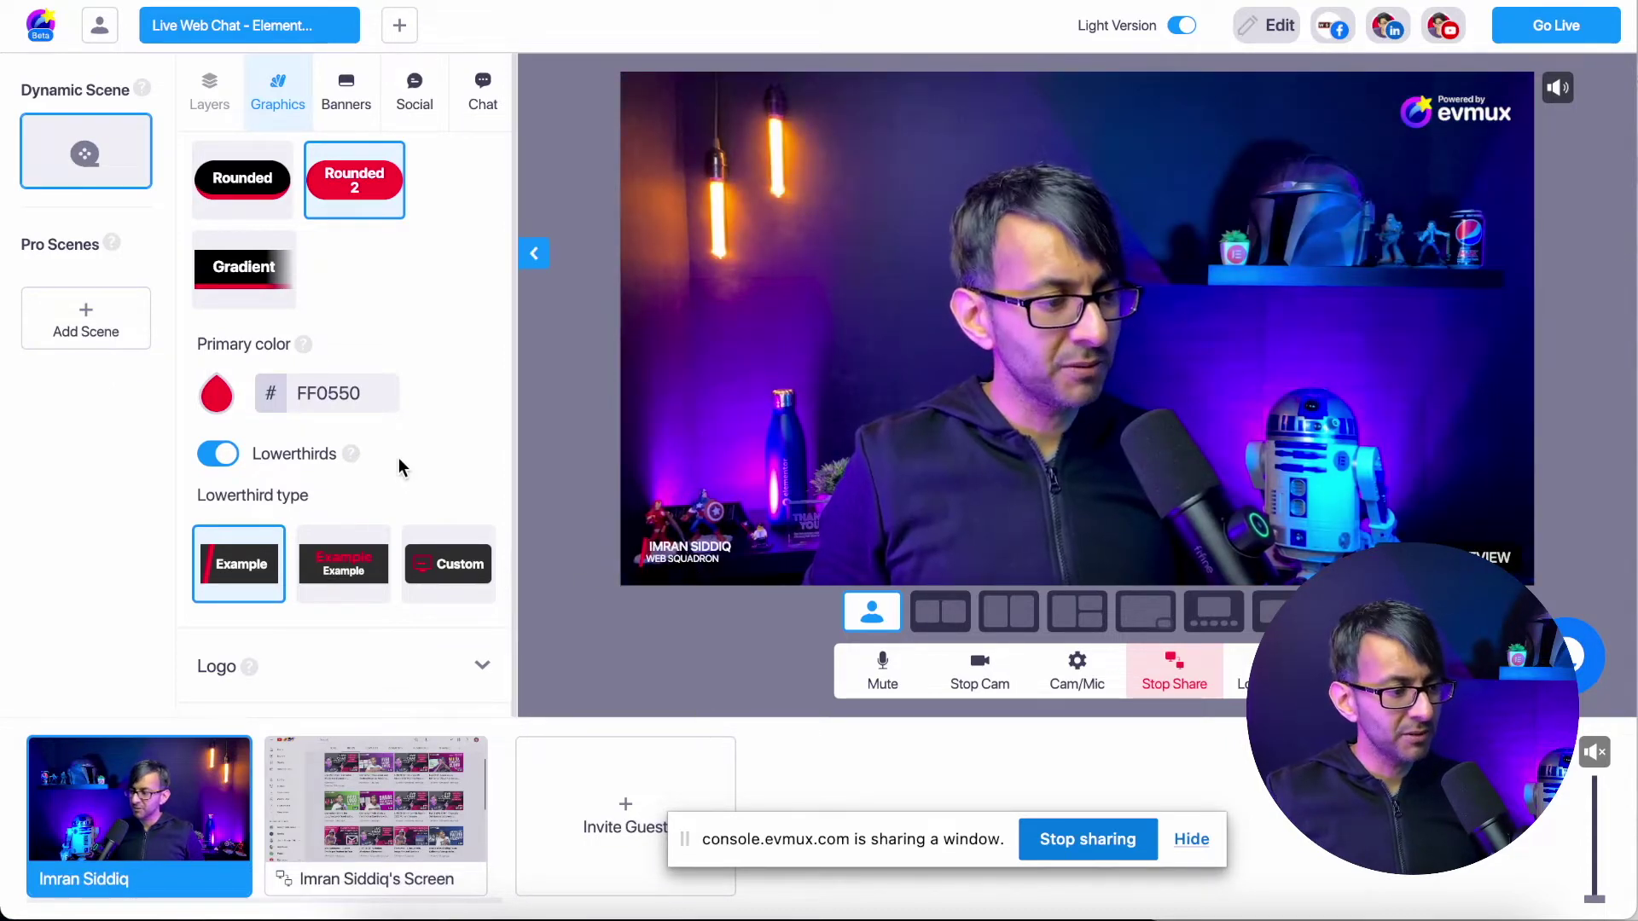
{"action": "left_click", "coordinate": [414, 563]}
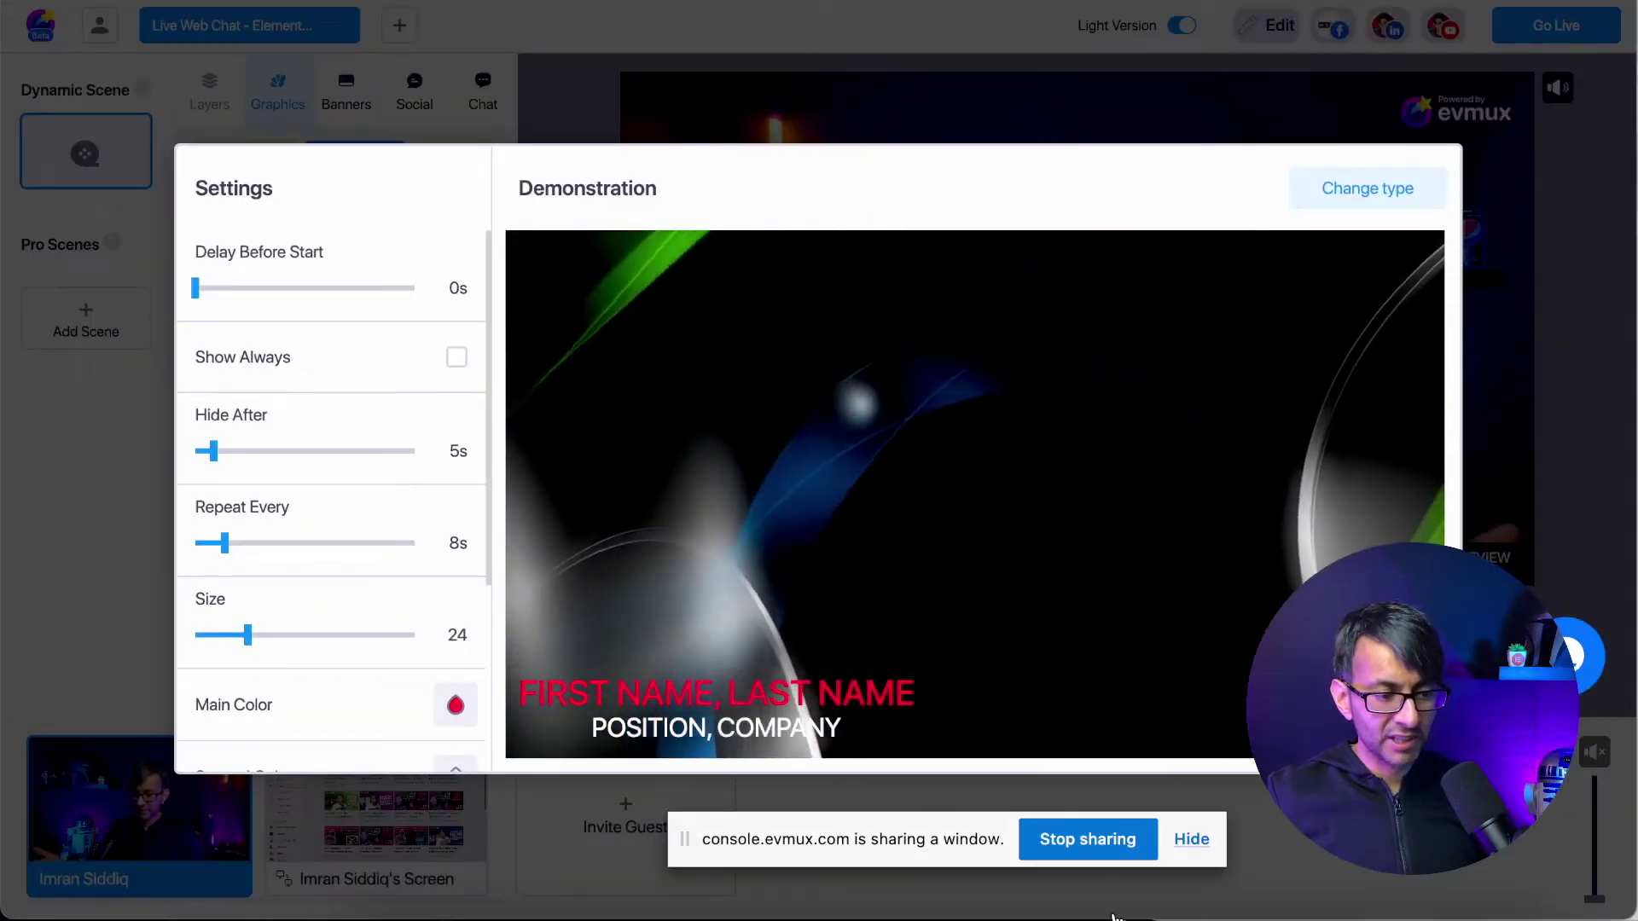
{"action": "left_click", "coordinate": [94, 220]}
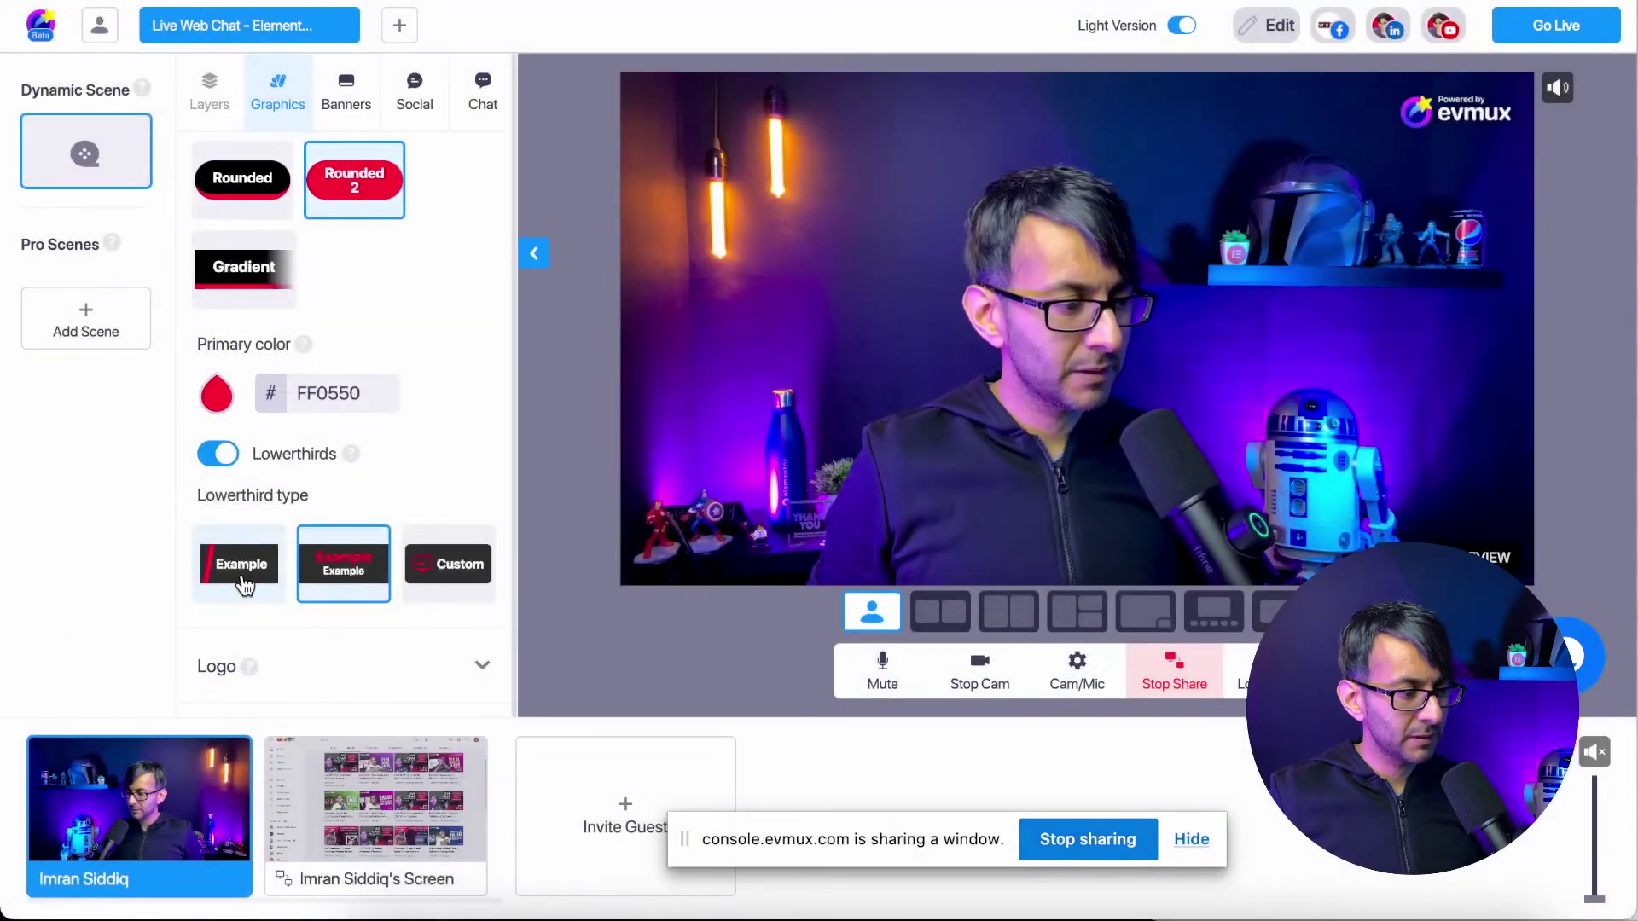
Show the social comments feed and bring up the Broadcast to destinations list
{"action": "scroll", "coordinate": [434, 366], "scroll_direction": "up", "scroll_amount": 3}
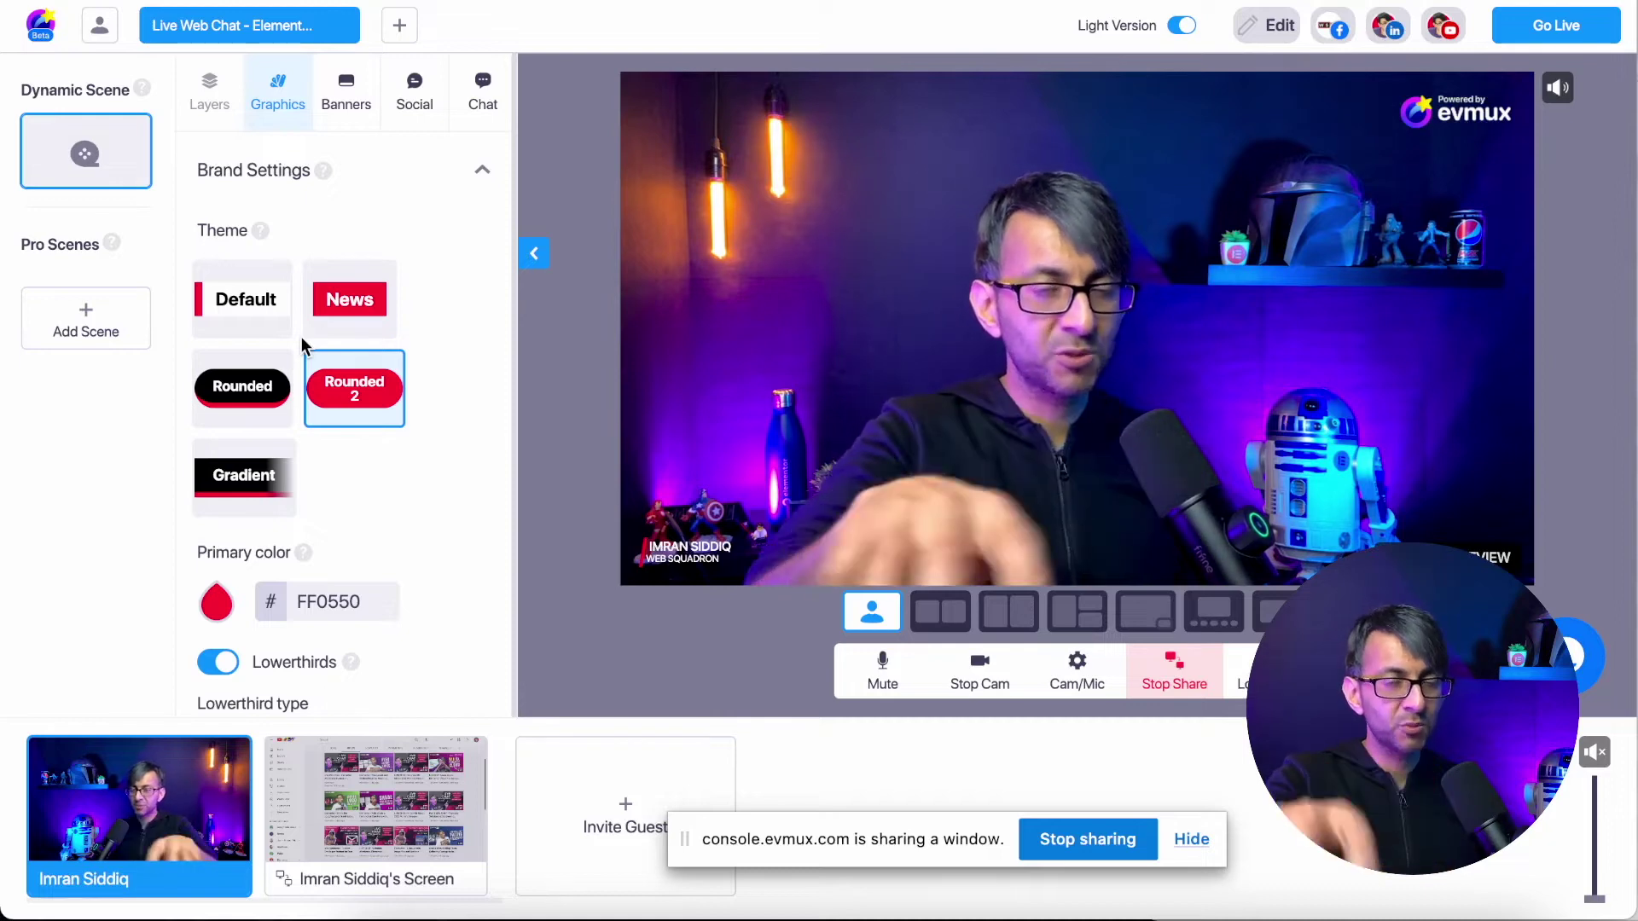
{"action": "left_click", "coordinate": [396, 107]}
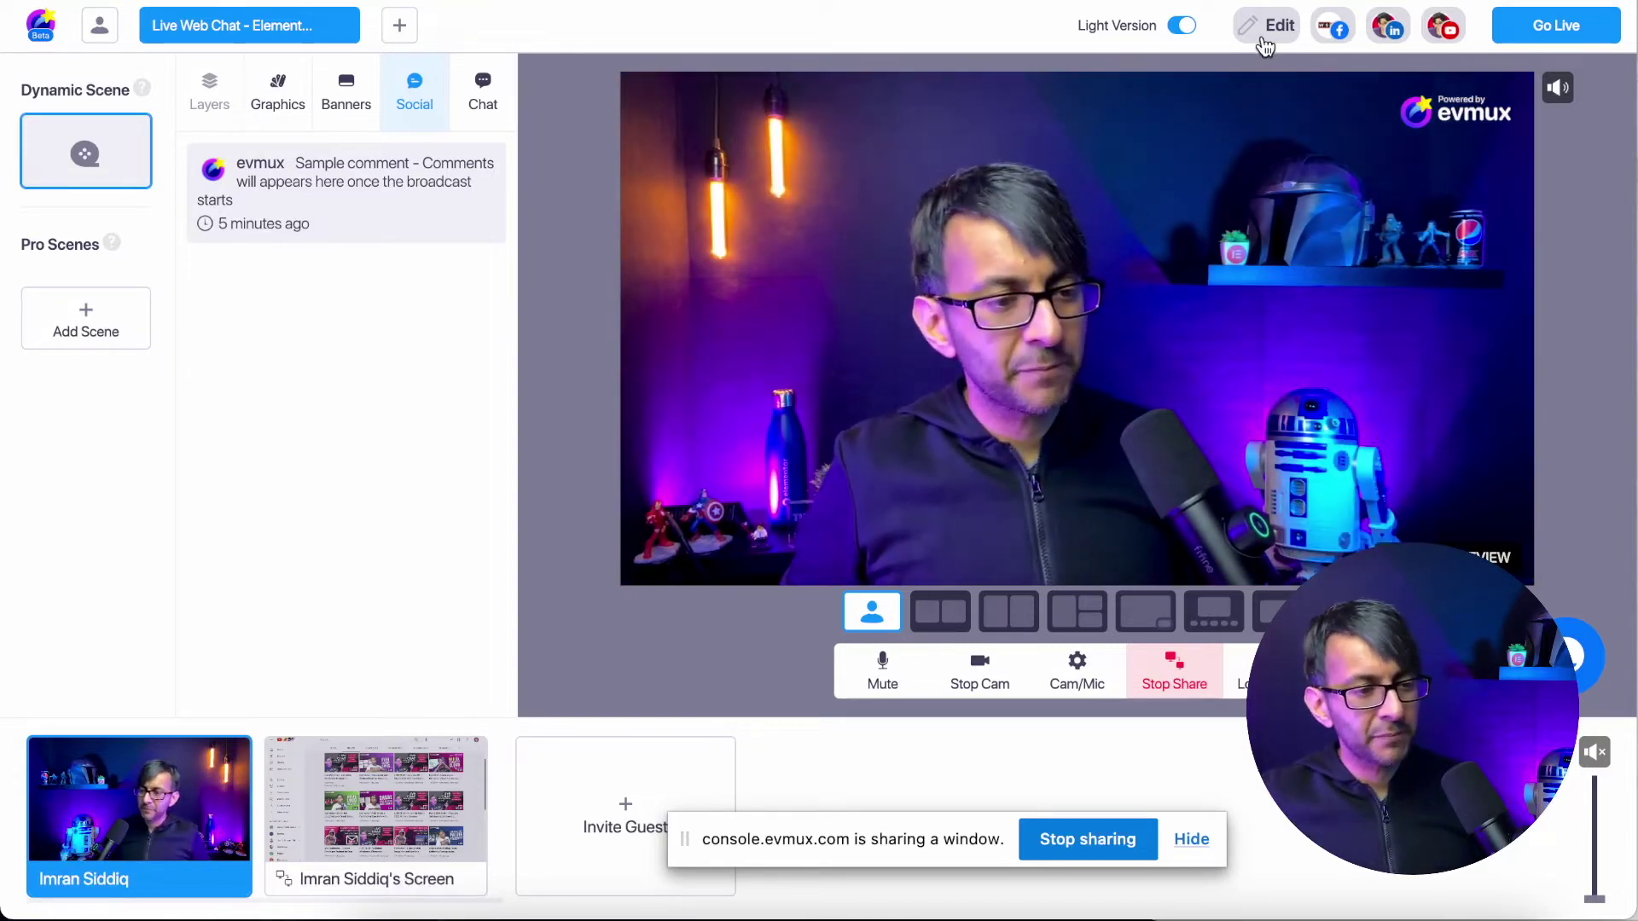
{"action": "left_click", "coordinate": [1265, 42]}
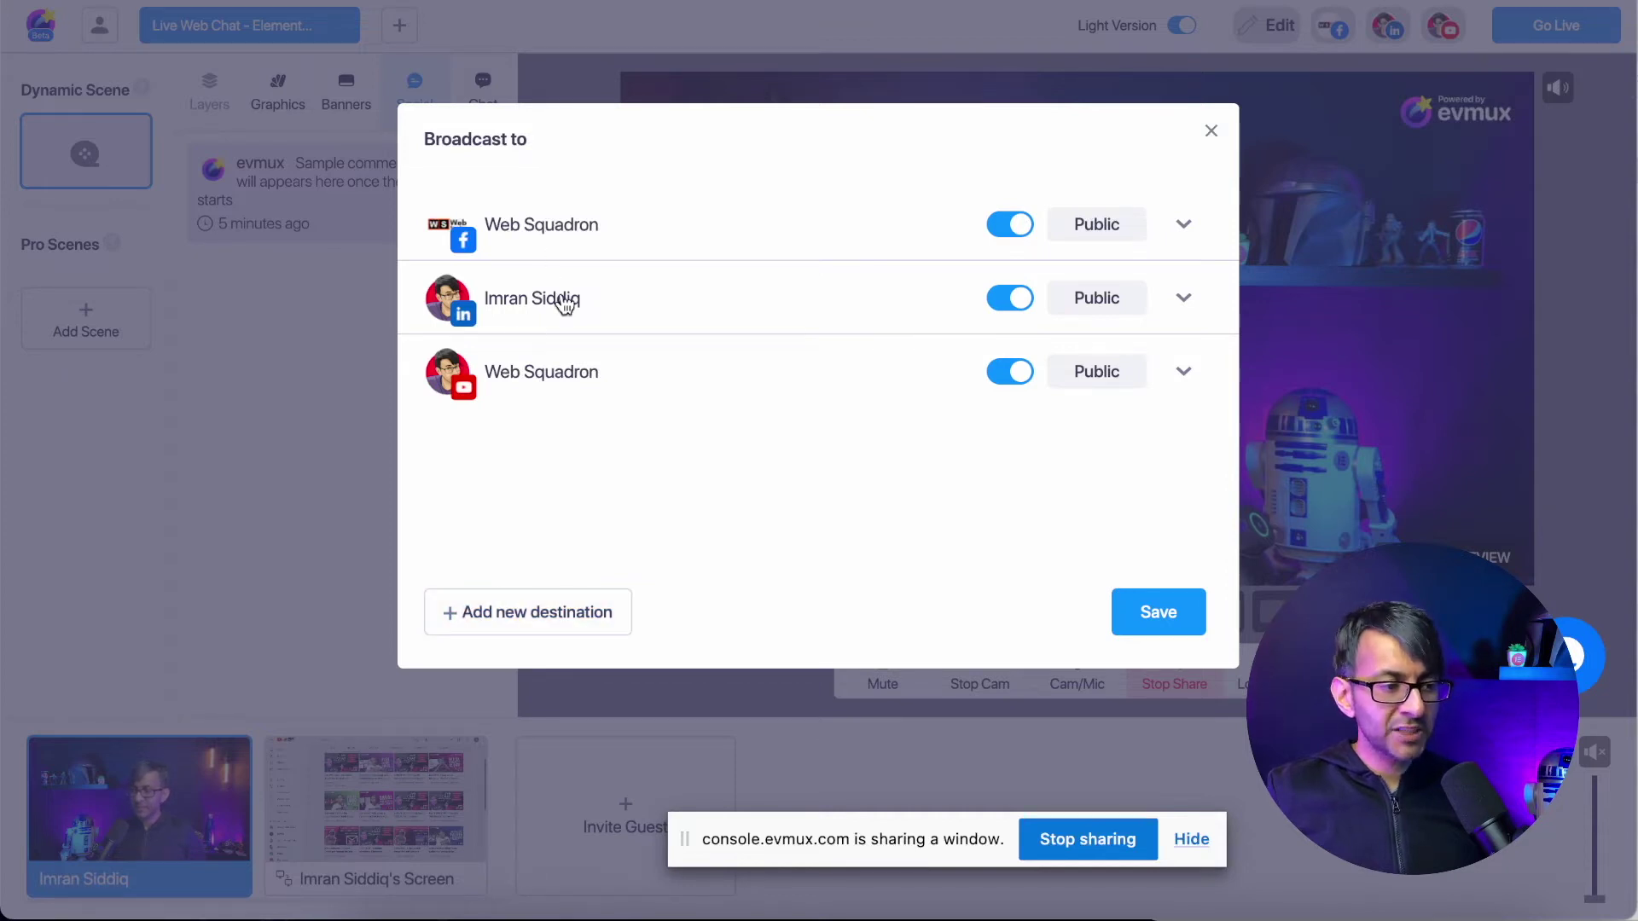
Start adding a new destination and view the Facebook Live page connection options
{"action": "left_click", "coordinate": [549, 621]}
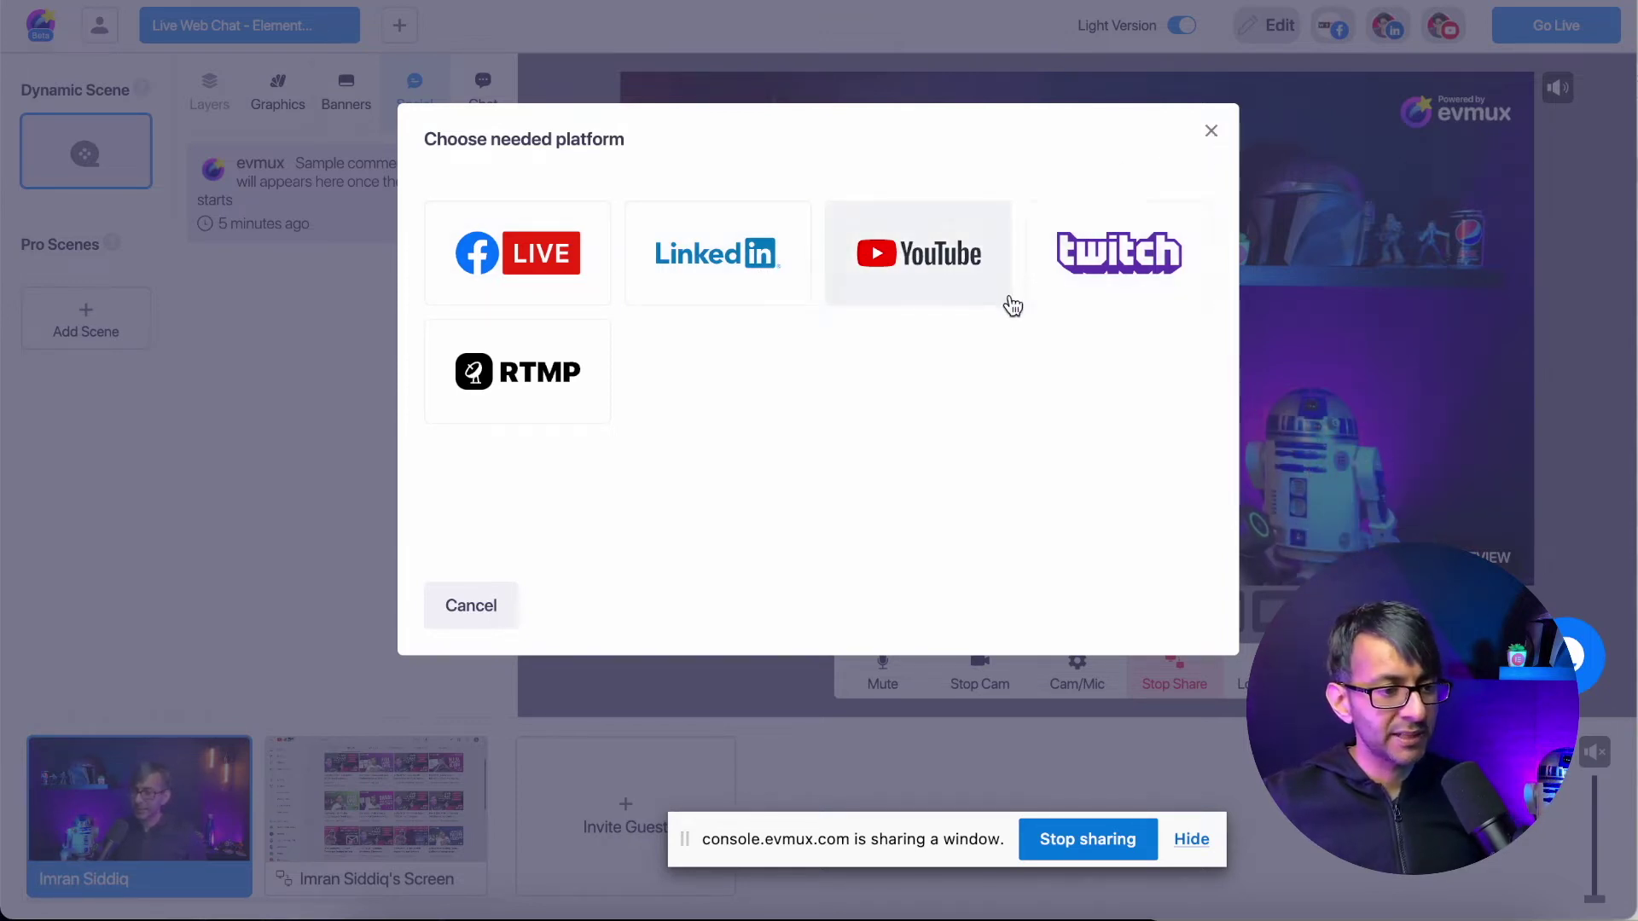
{"action": "left_click", "coordinate": [565, 280]}
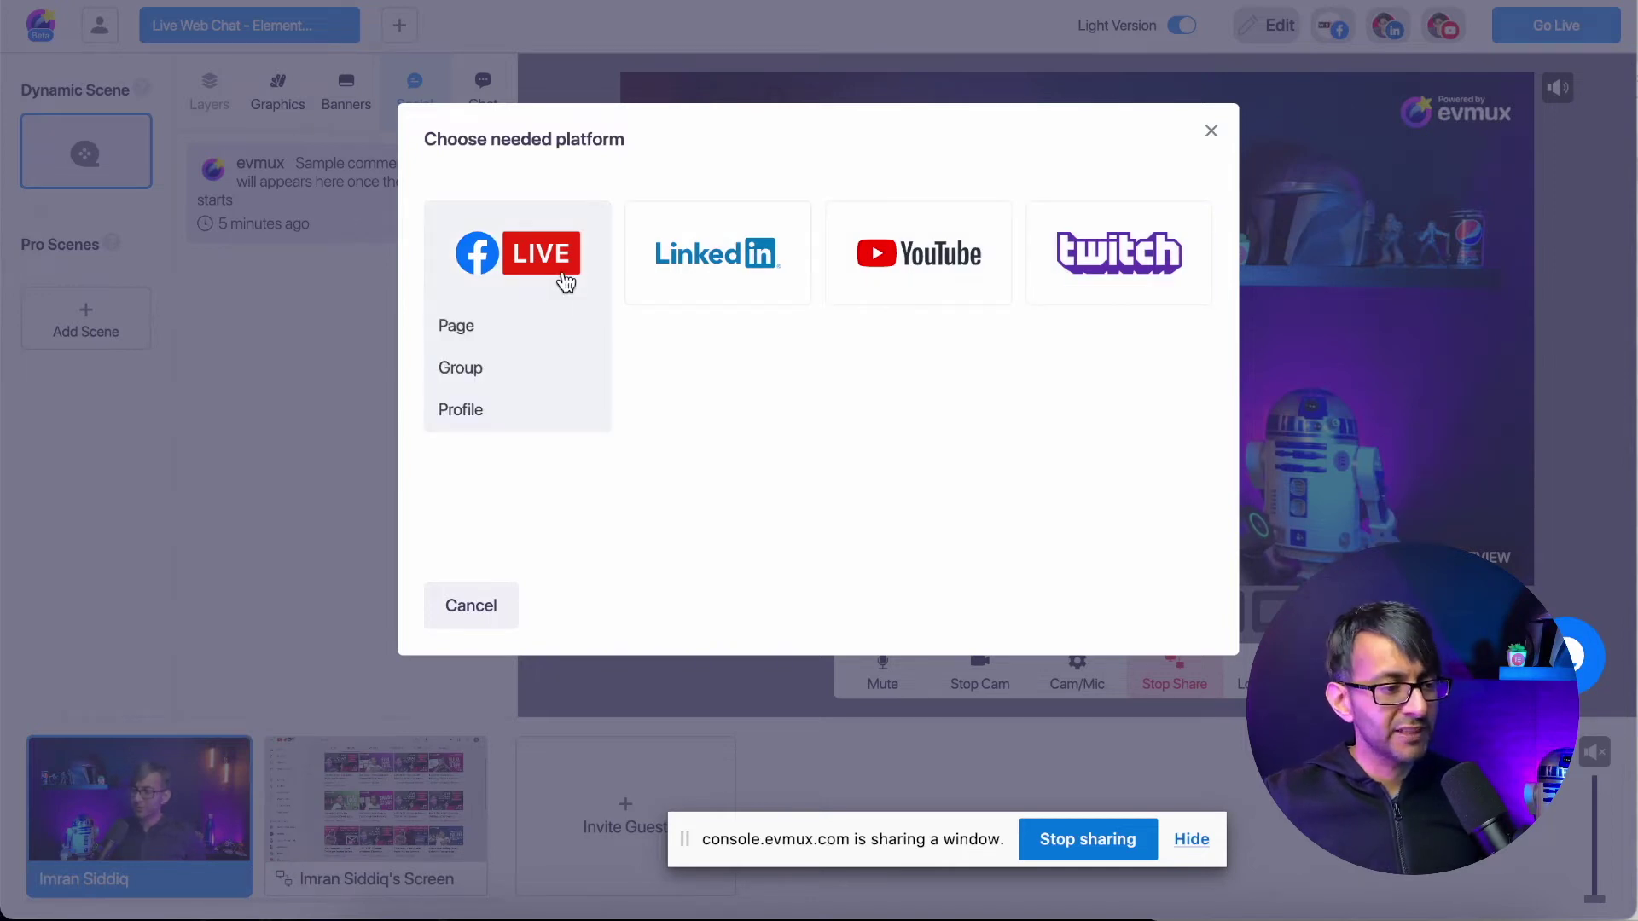
{"action": "left_click", "coordinate": [492, 338]}
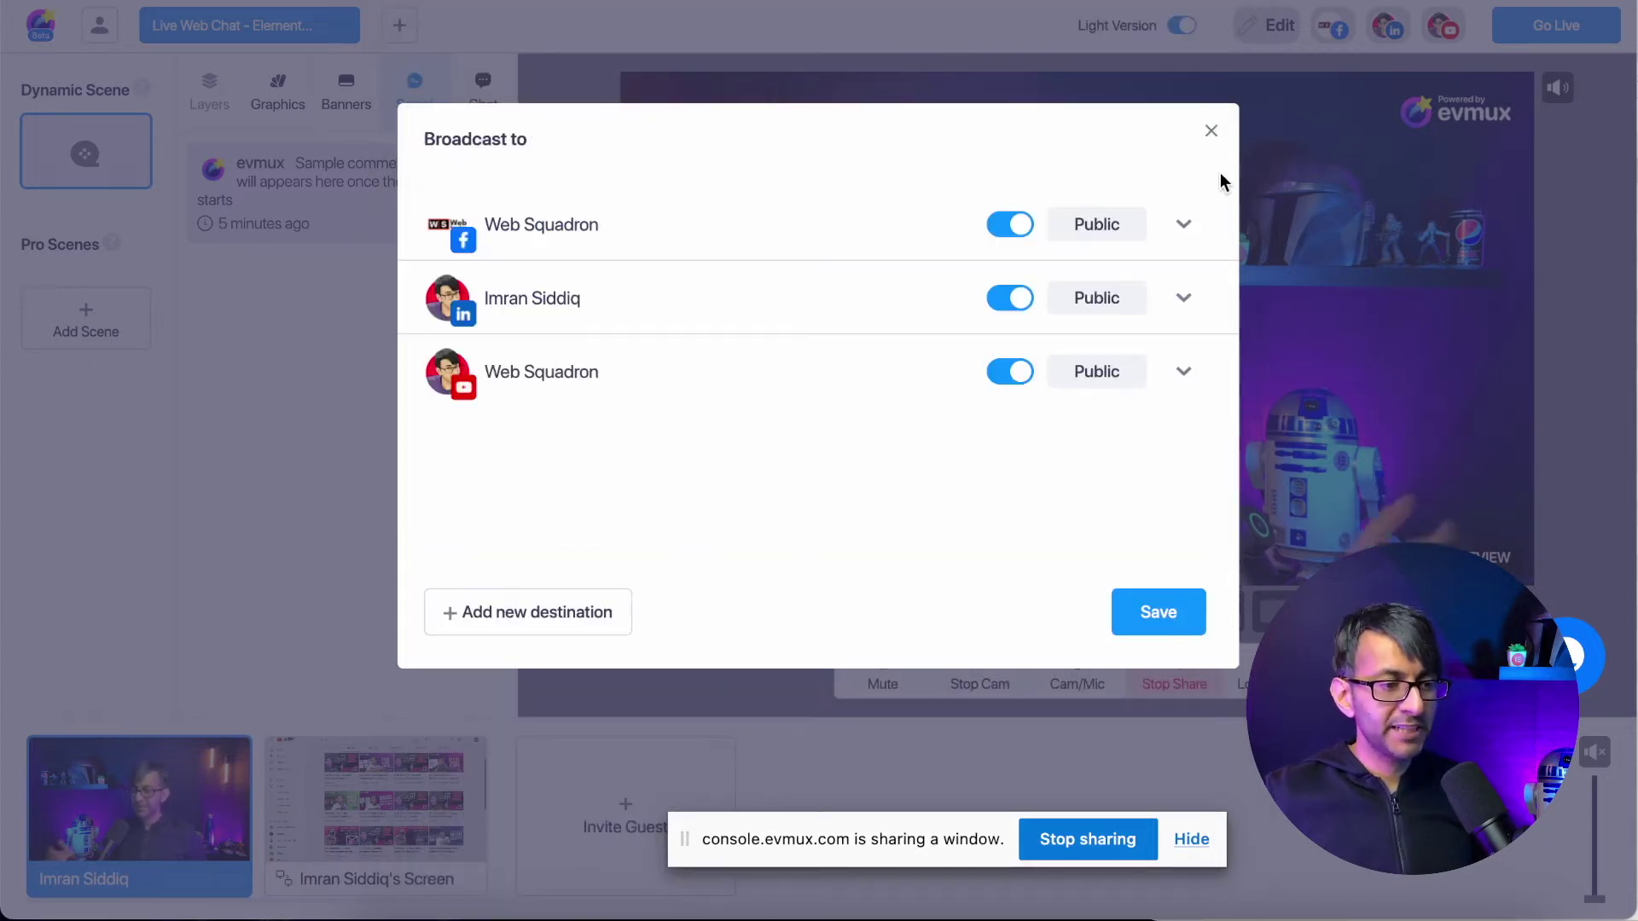
Review the Facebook and YouTube stream titles and descriptions, then close the destinations window
{"action": "left_click", "coordinate": [1183, 227]}
{"action": "left_click", "coordinate": [1183, 228]}
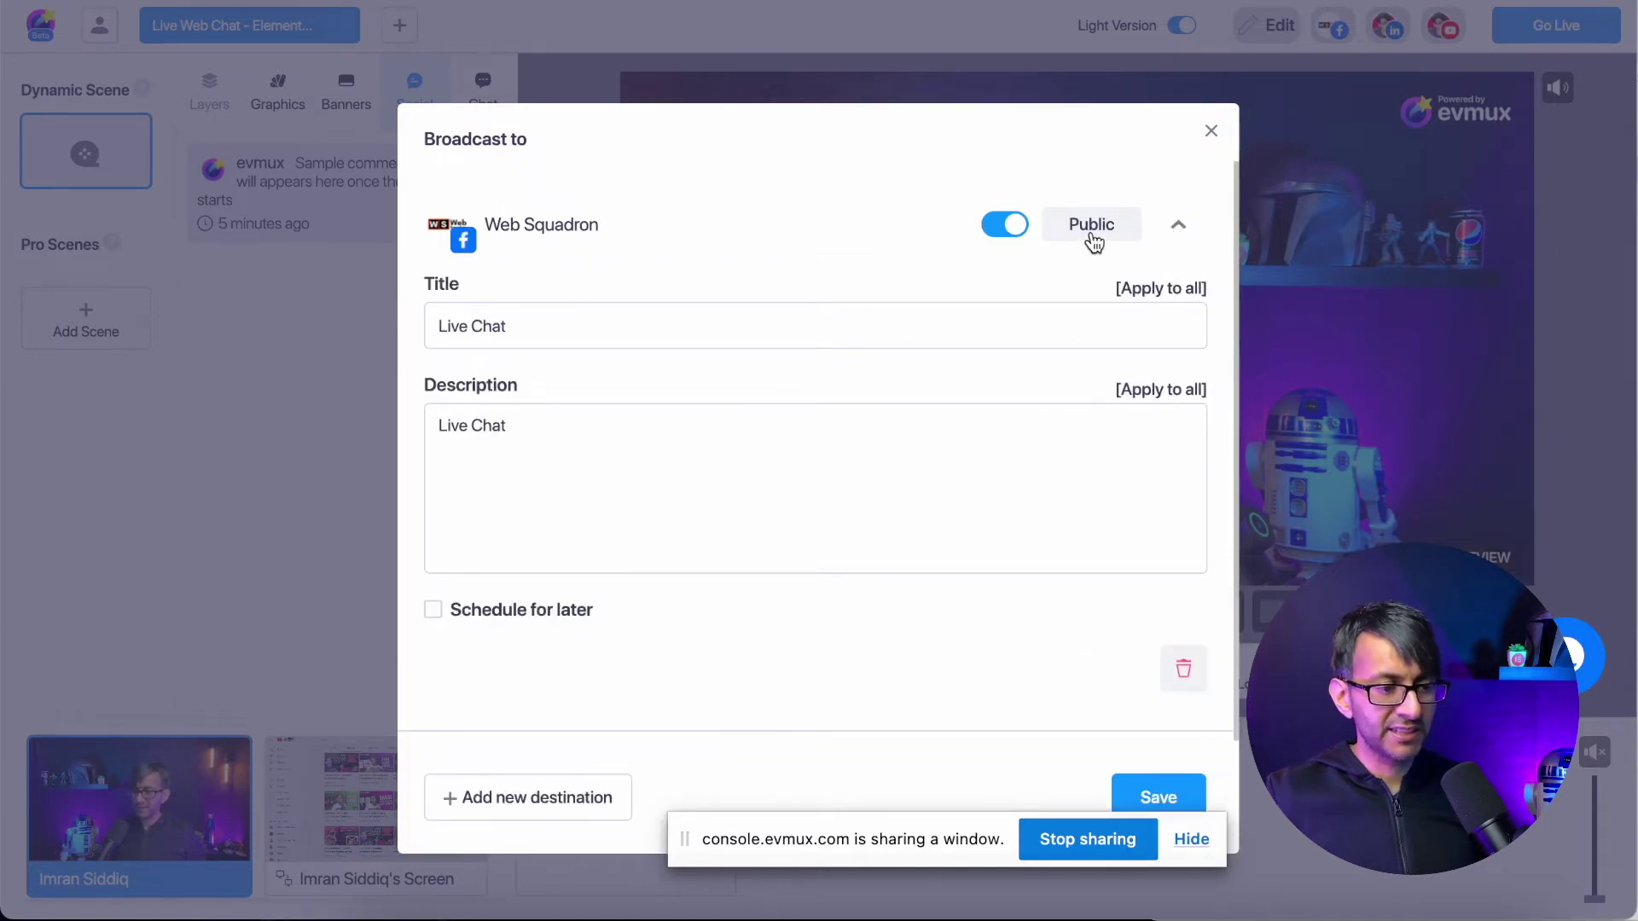
{"action": "left_click", "coordinate": [1181, 226]}
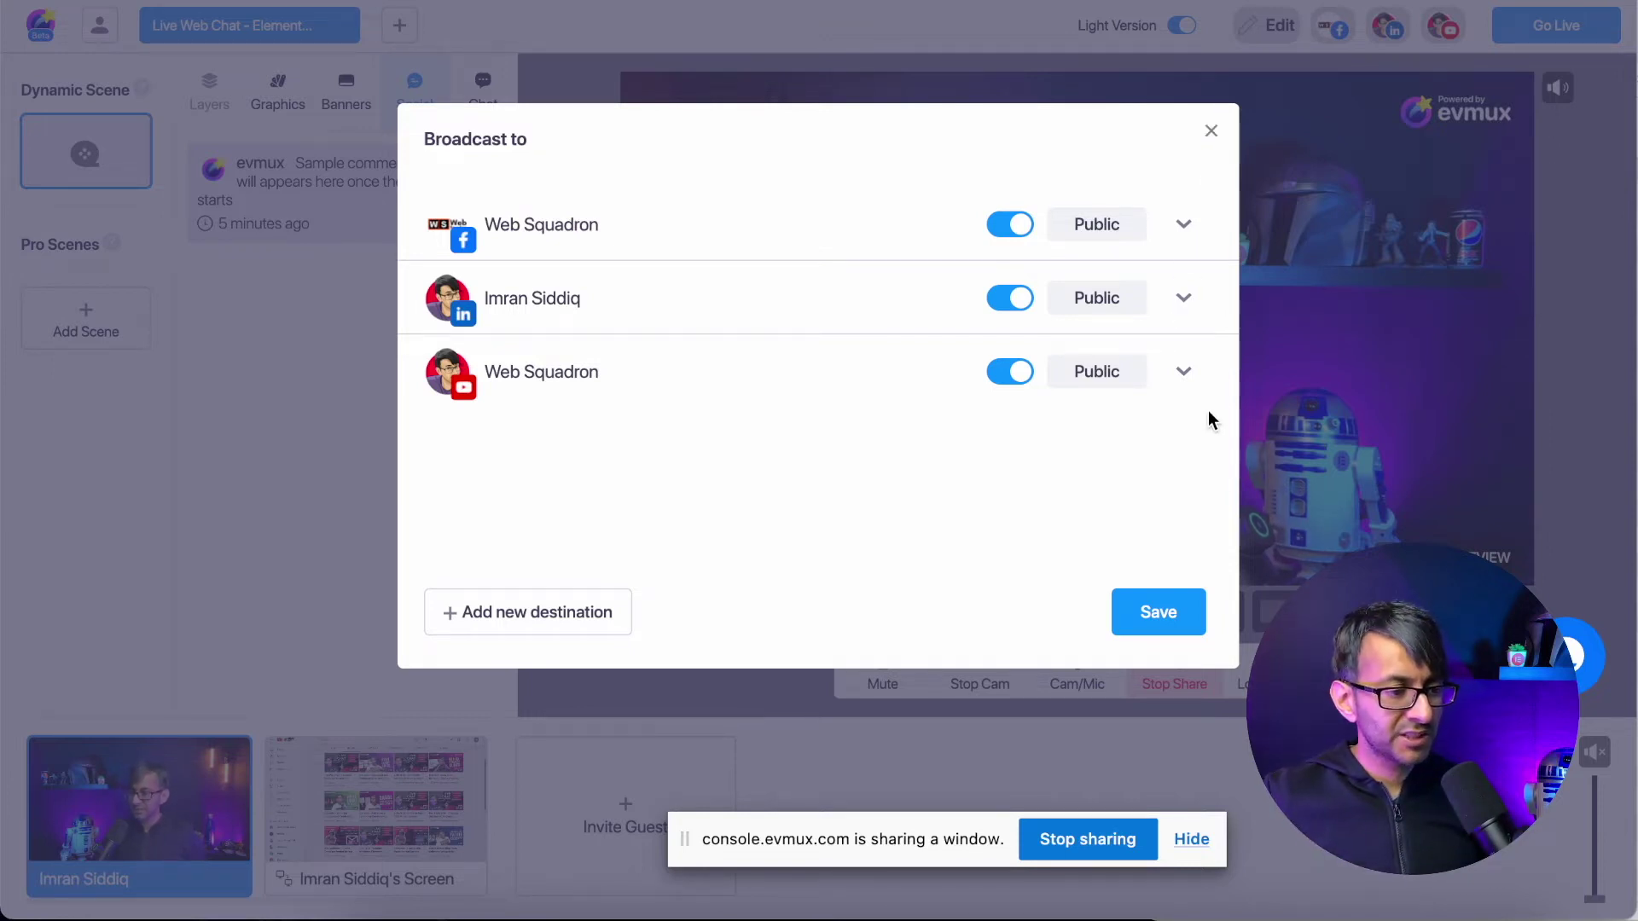
{"action": "left_click", "coordinate": [1185, 373]}
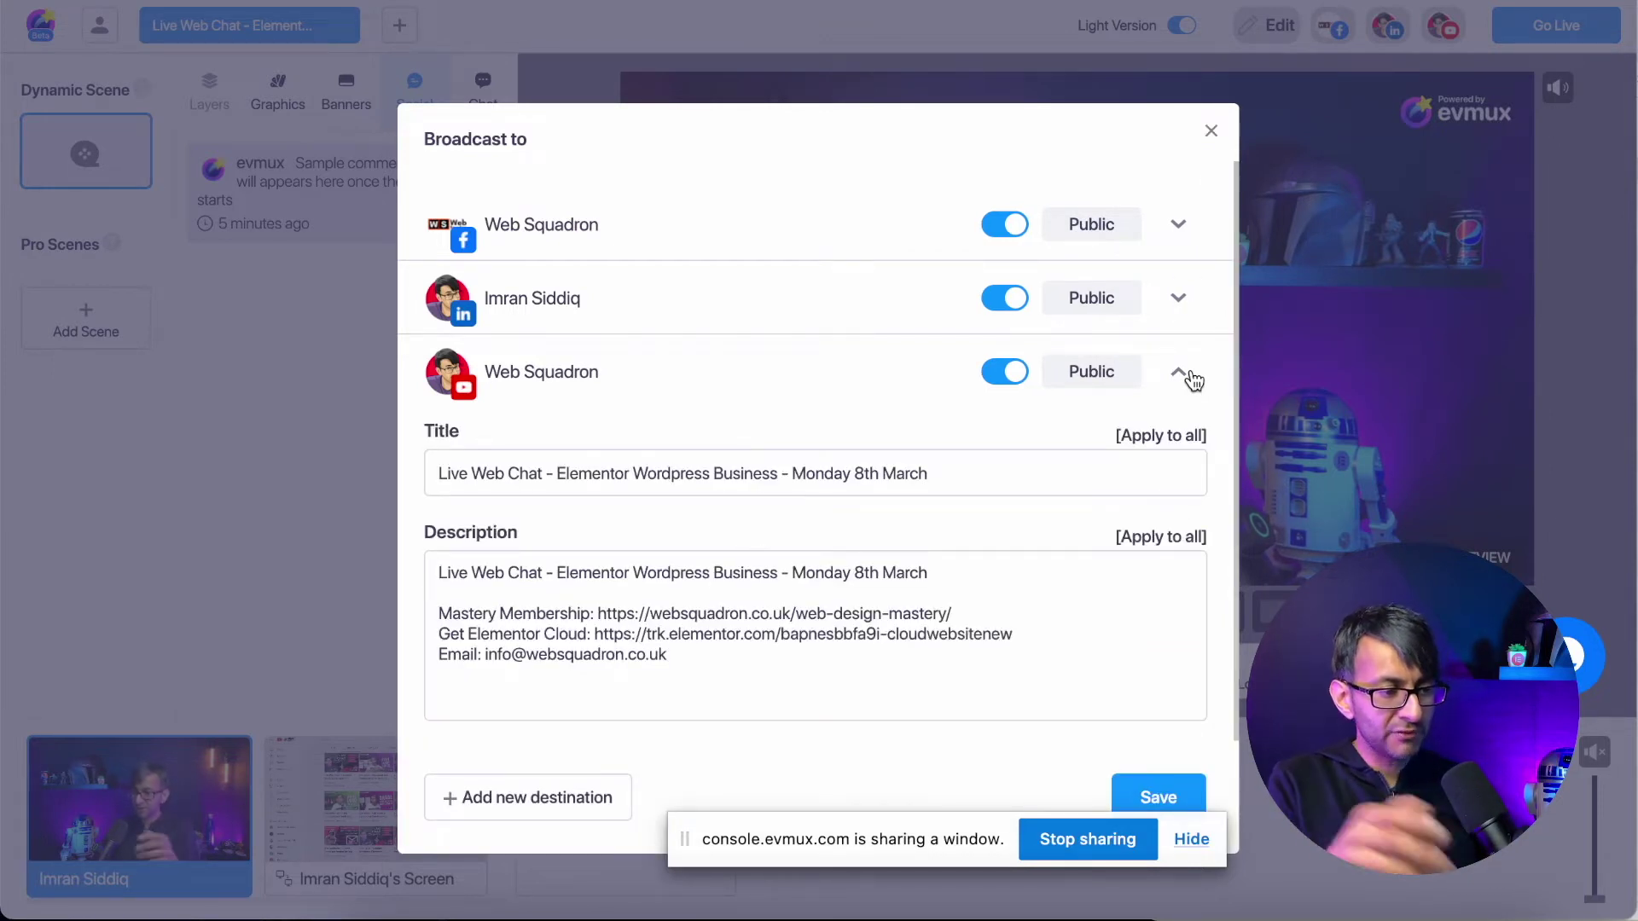
{"action": "left_click", "coordinate": [1176, 228]}
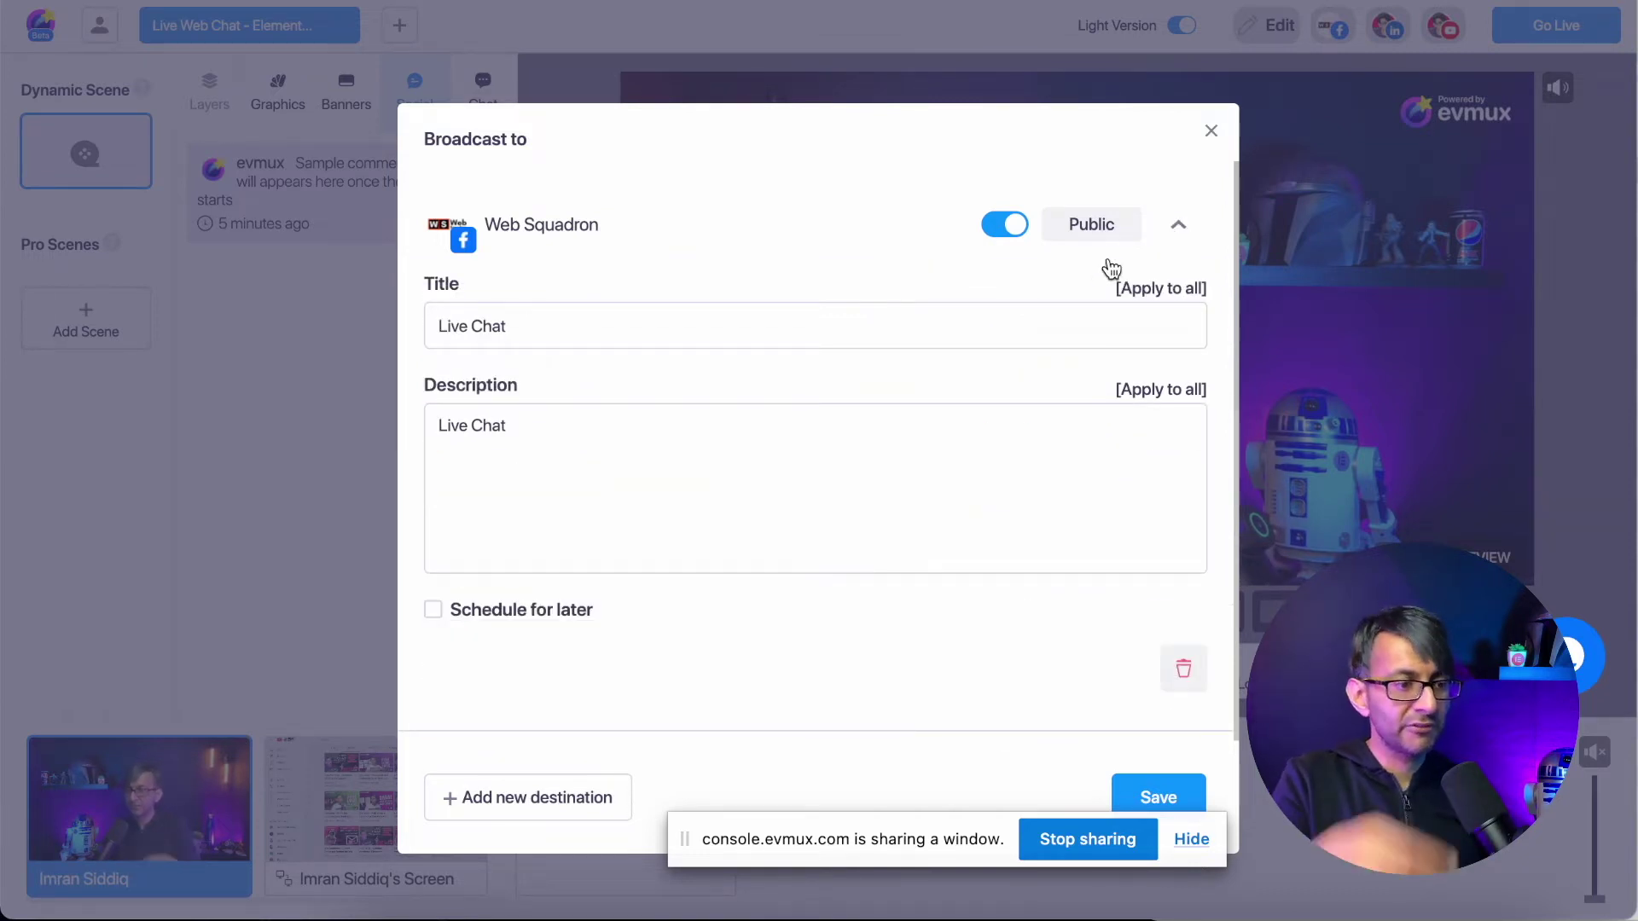
{"action": "left_click", "coordinate": [1209, 137]}
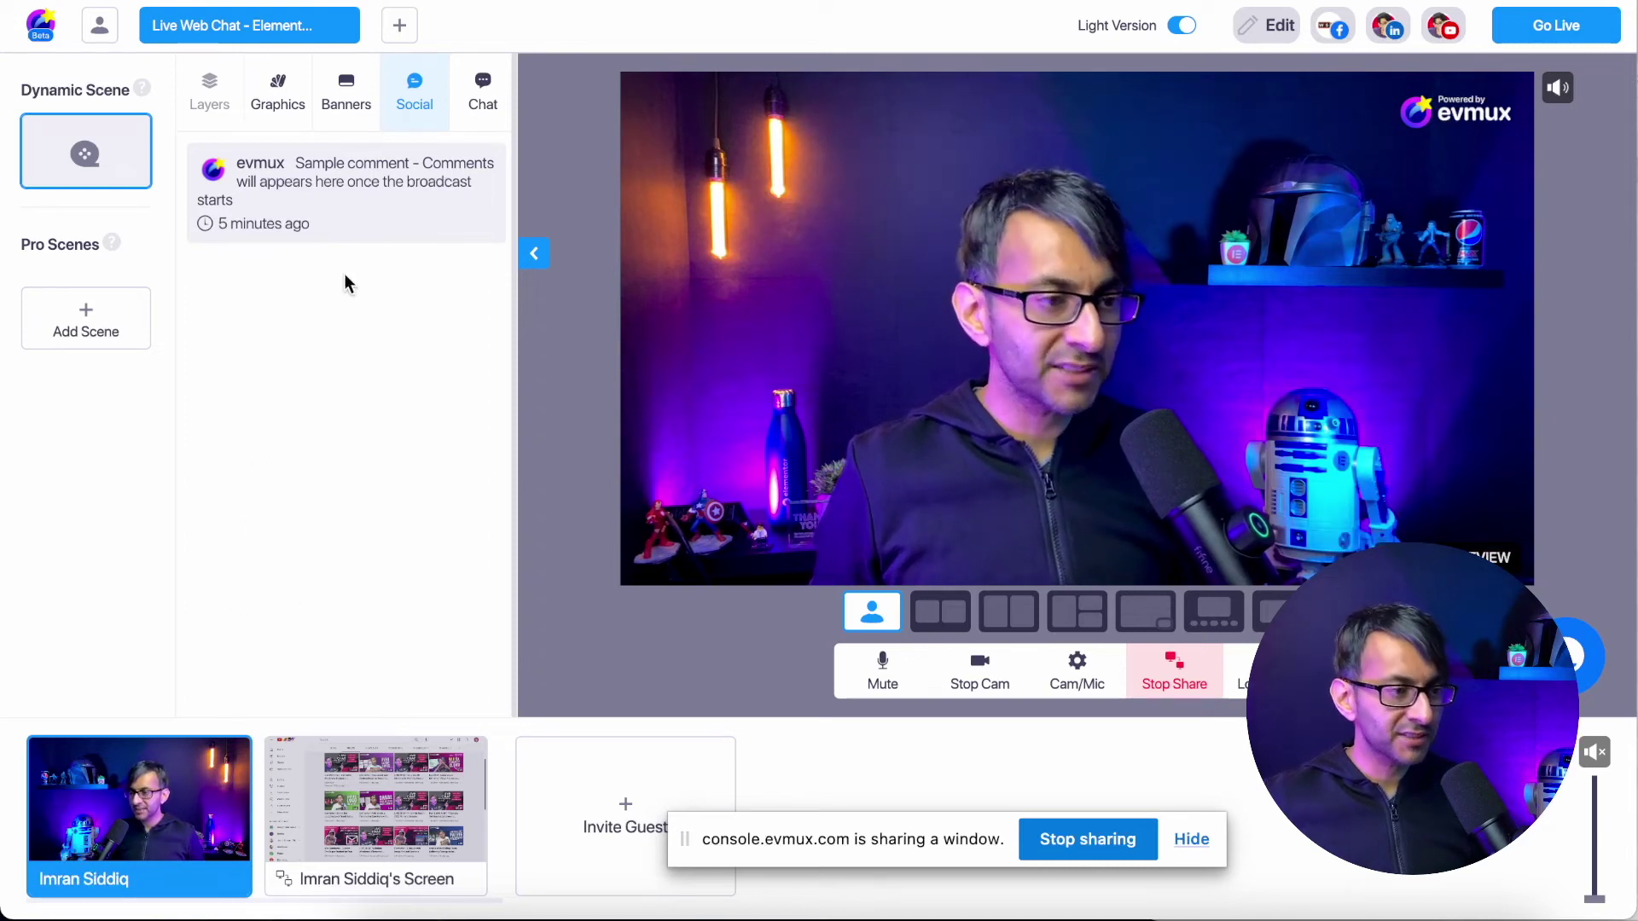
{"action": "mouse_move", "coordinate": [368, 208]}
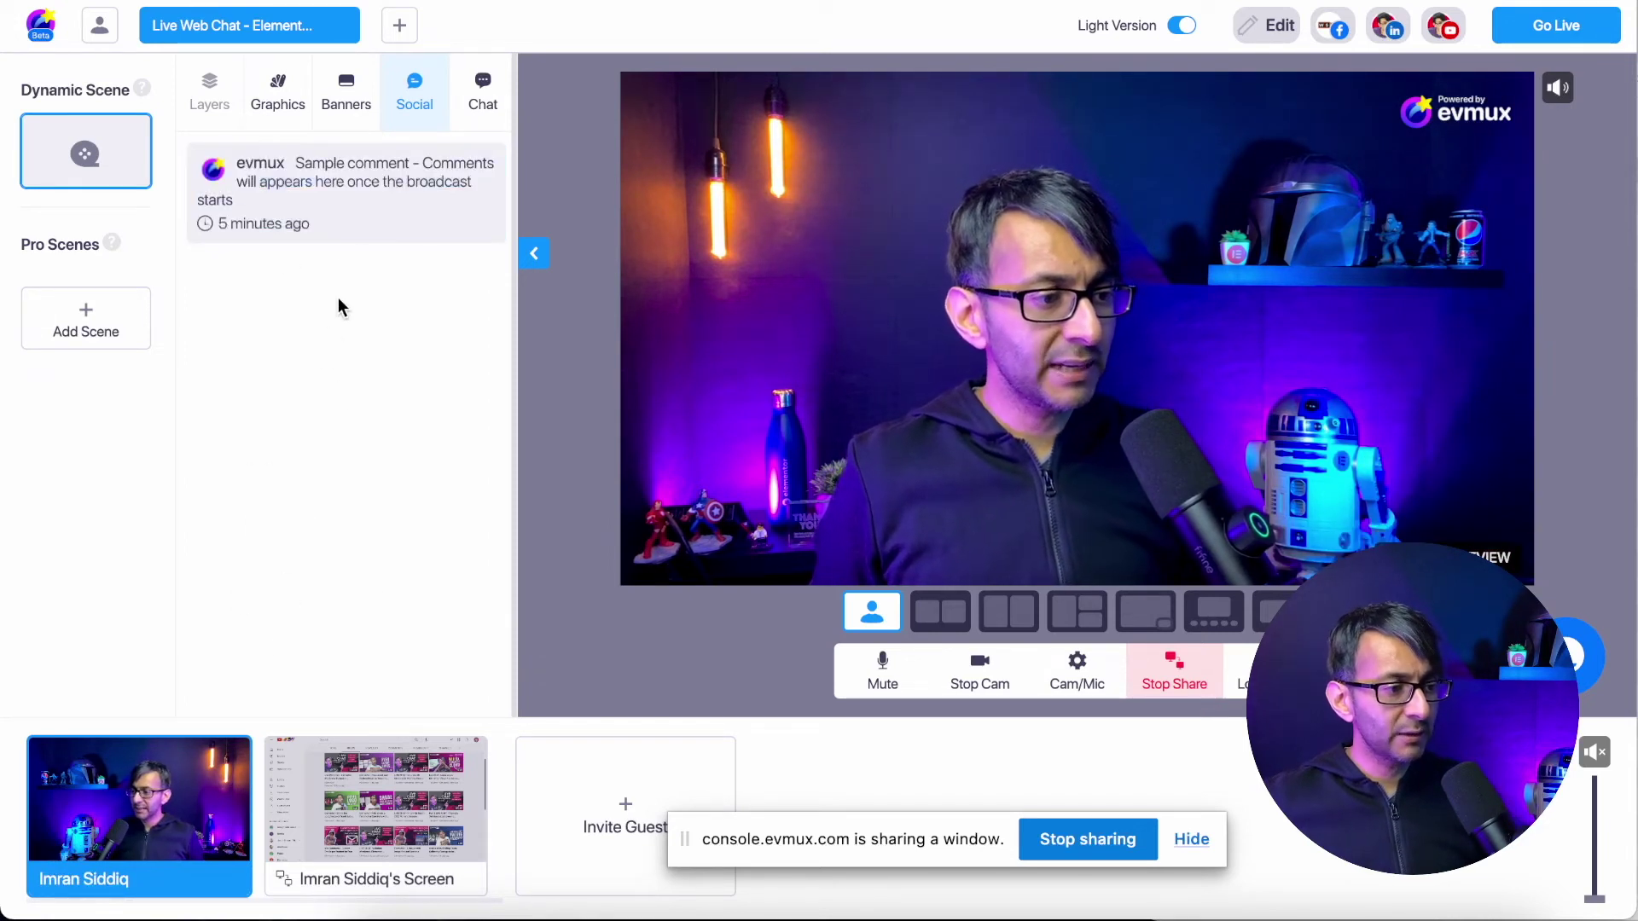
{"action": "left_click", "coordinate": [359, 196]}
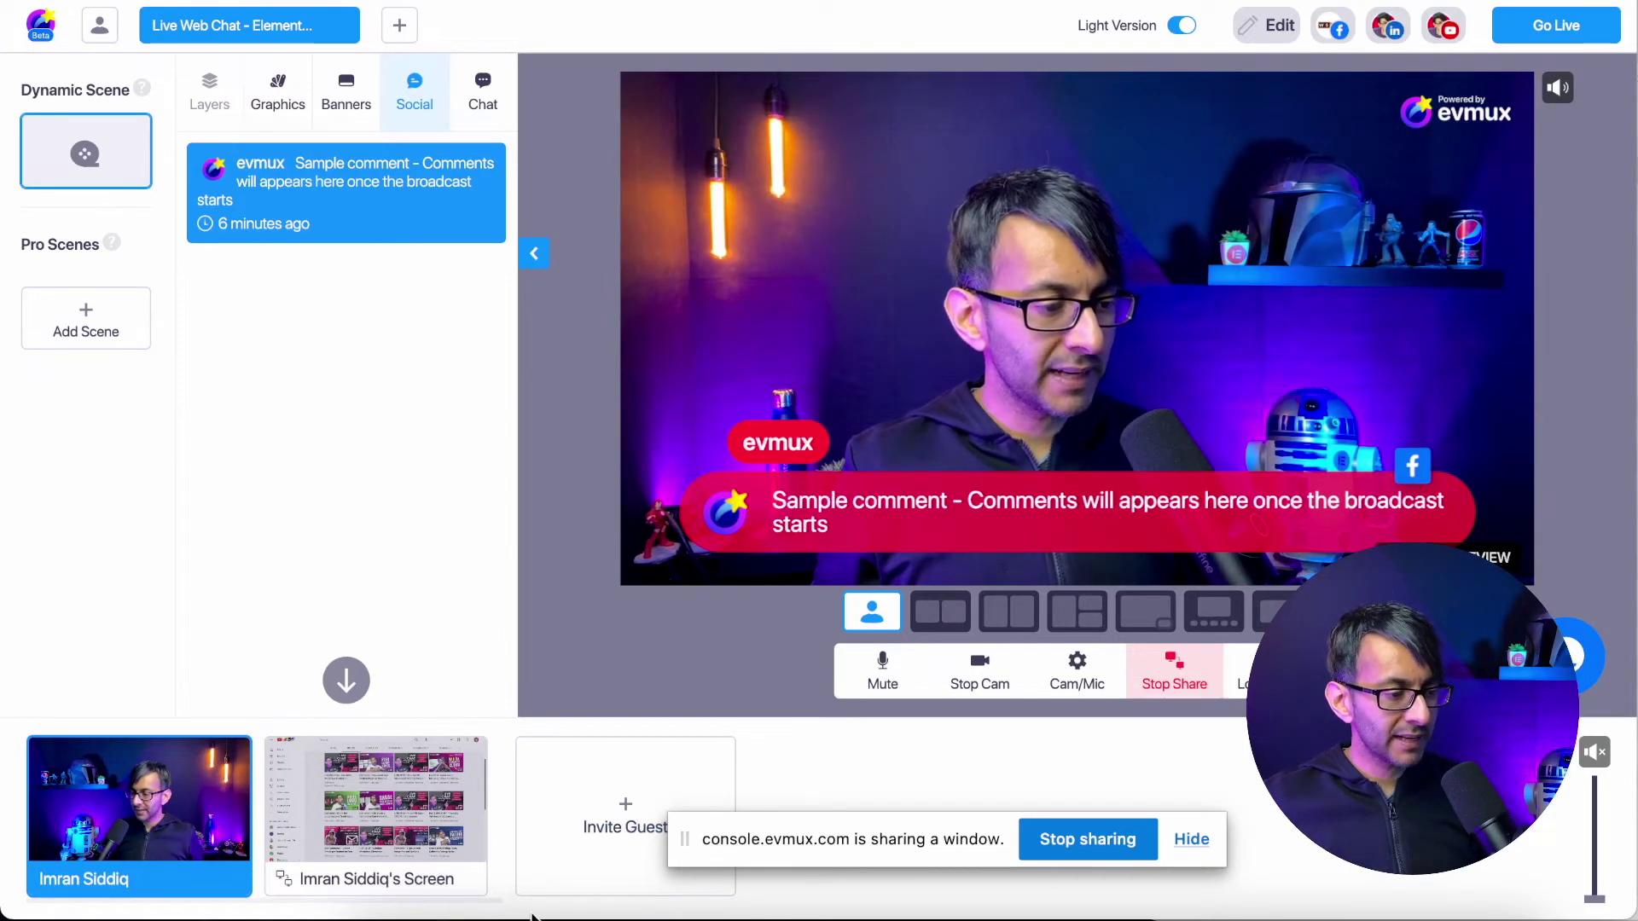
{"action": "left_click", "coordinate": [414, 229]}
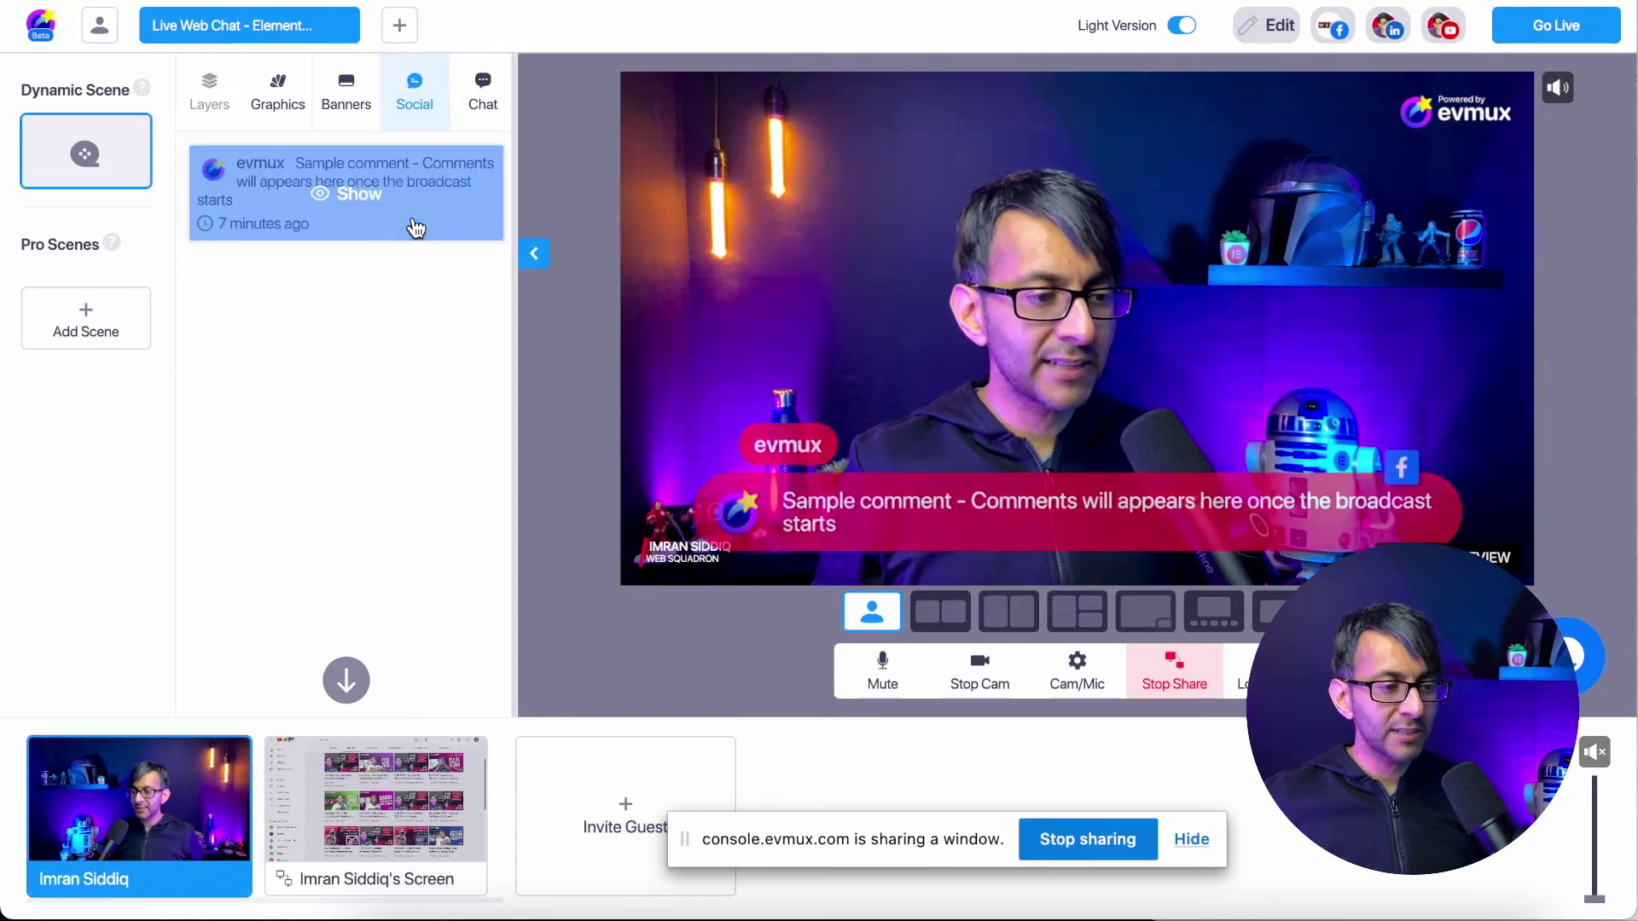
{"action": "left_click", "coordinate": [261, 110]}
Set the brand theme to Rounded and preview it by showing and hiding the sample comment
{"action": "left_click", "coordinate": [416, 174]}
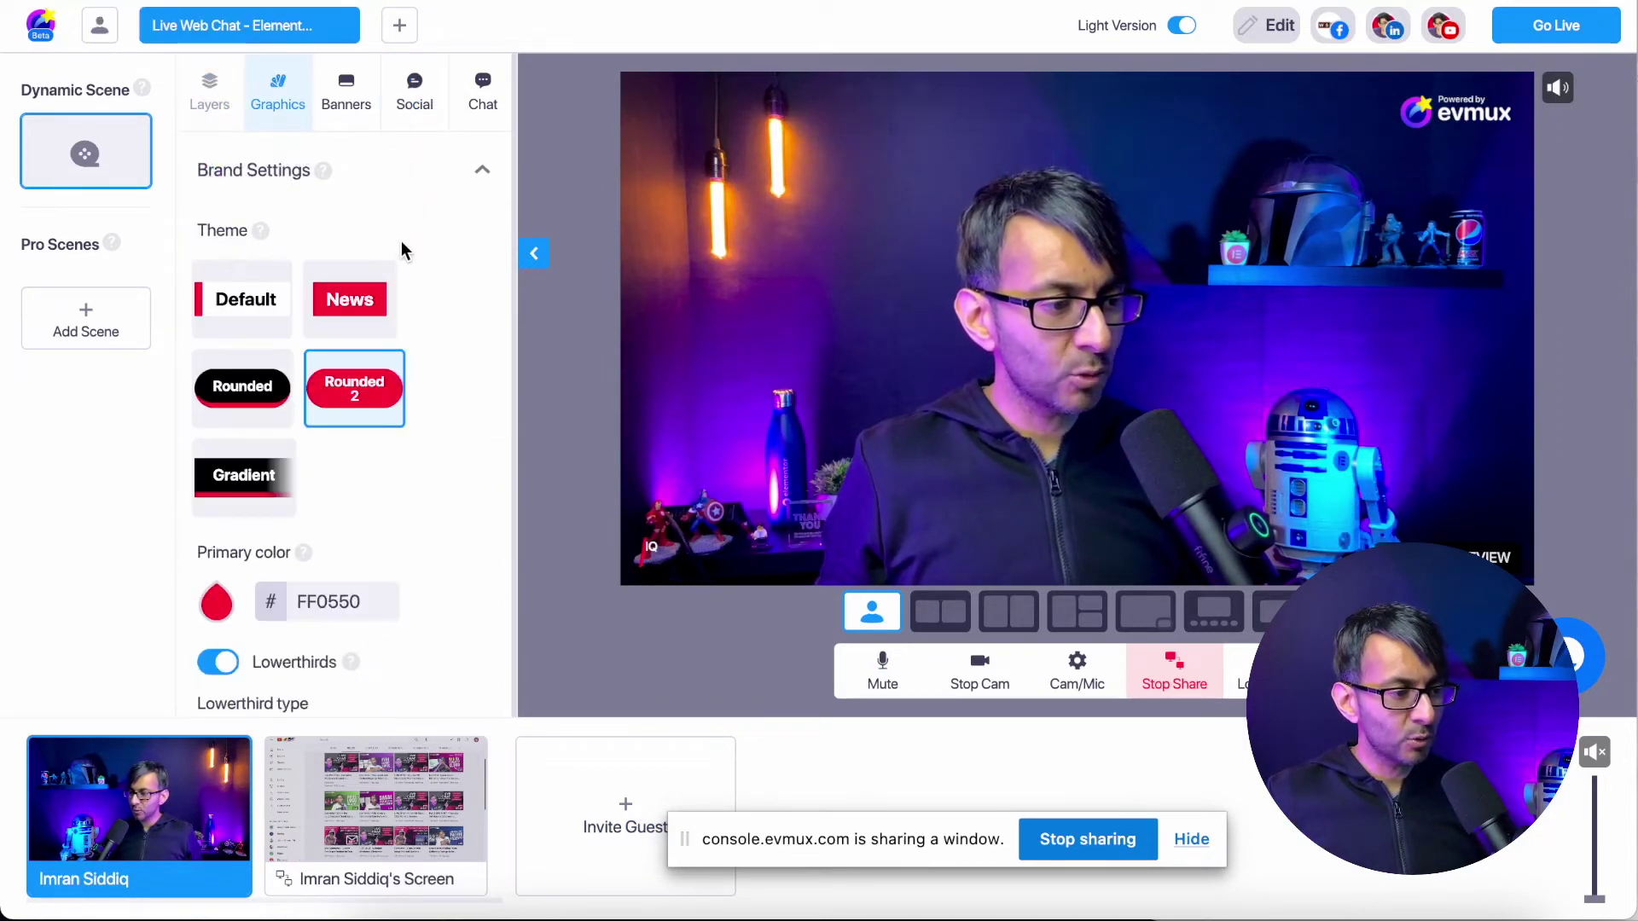
{"action": "left_click", "coordinate": [243, 409]}
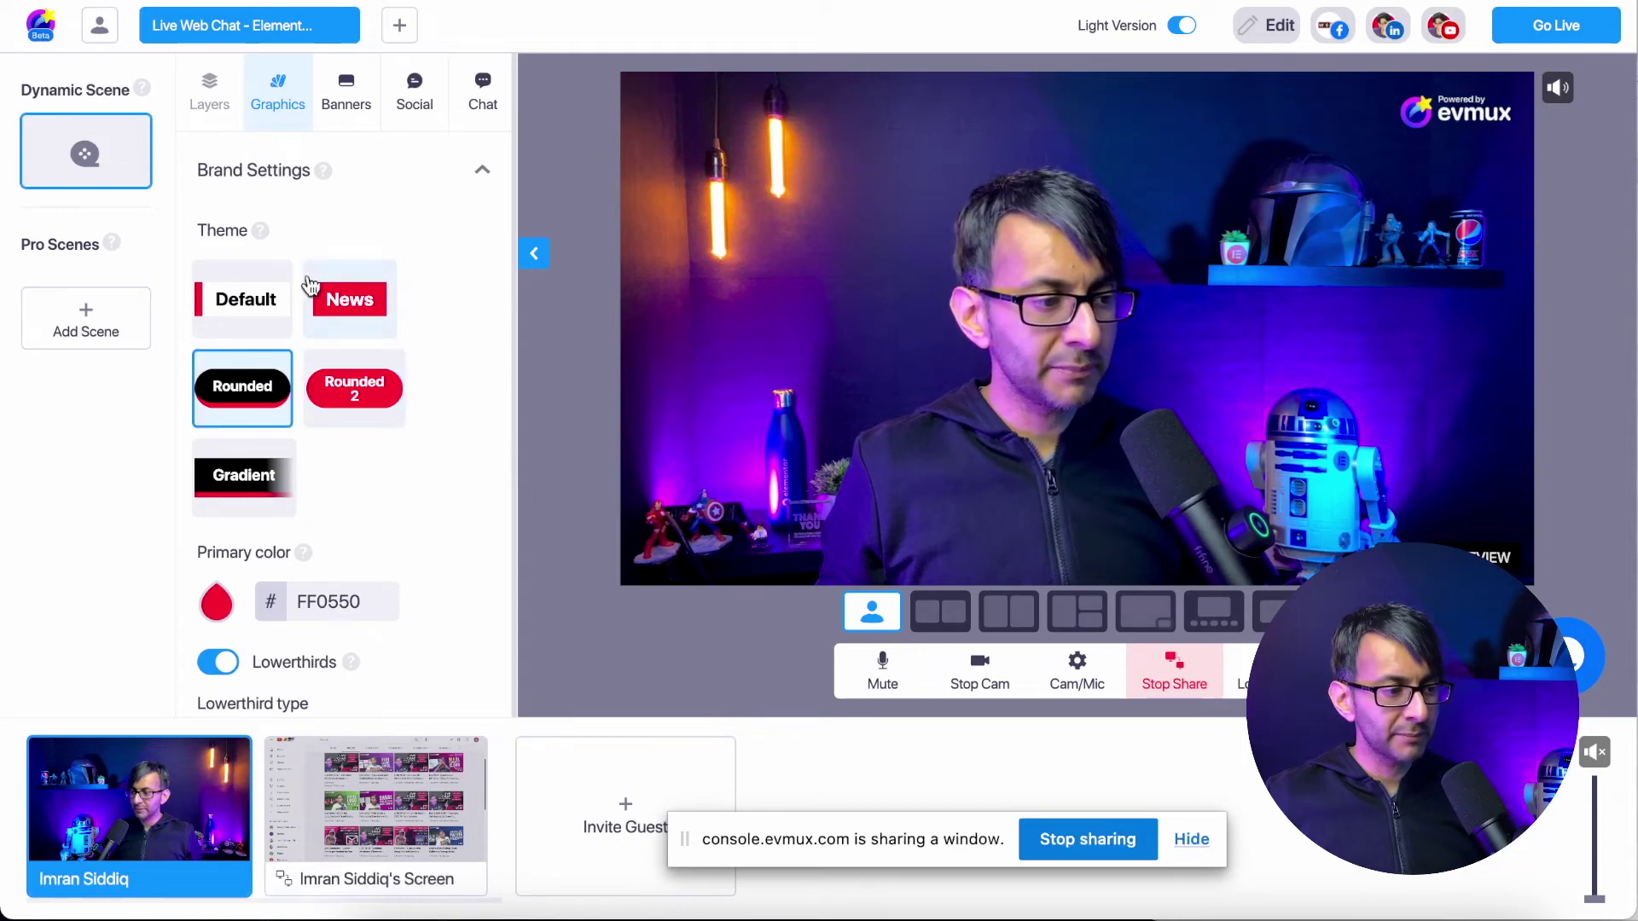
{"action": "left_click", "coordinate": [414, 94]}
{"action": "left_click", "coordinate": [381, 215]}
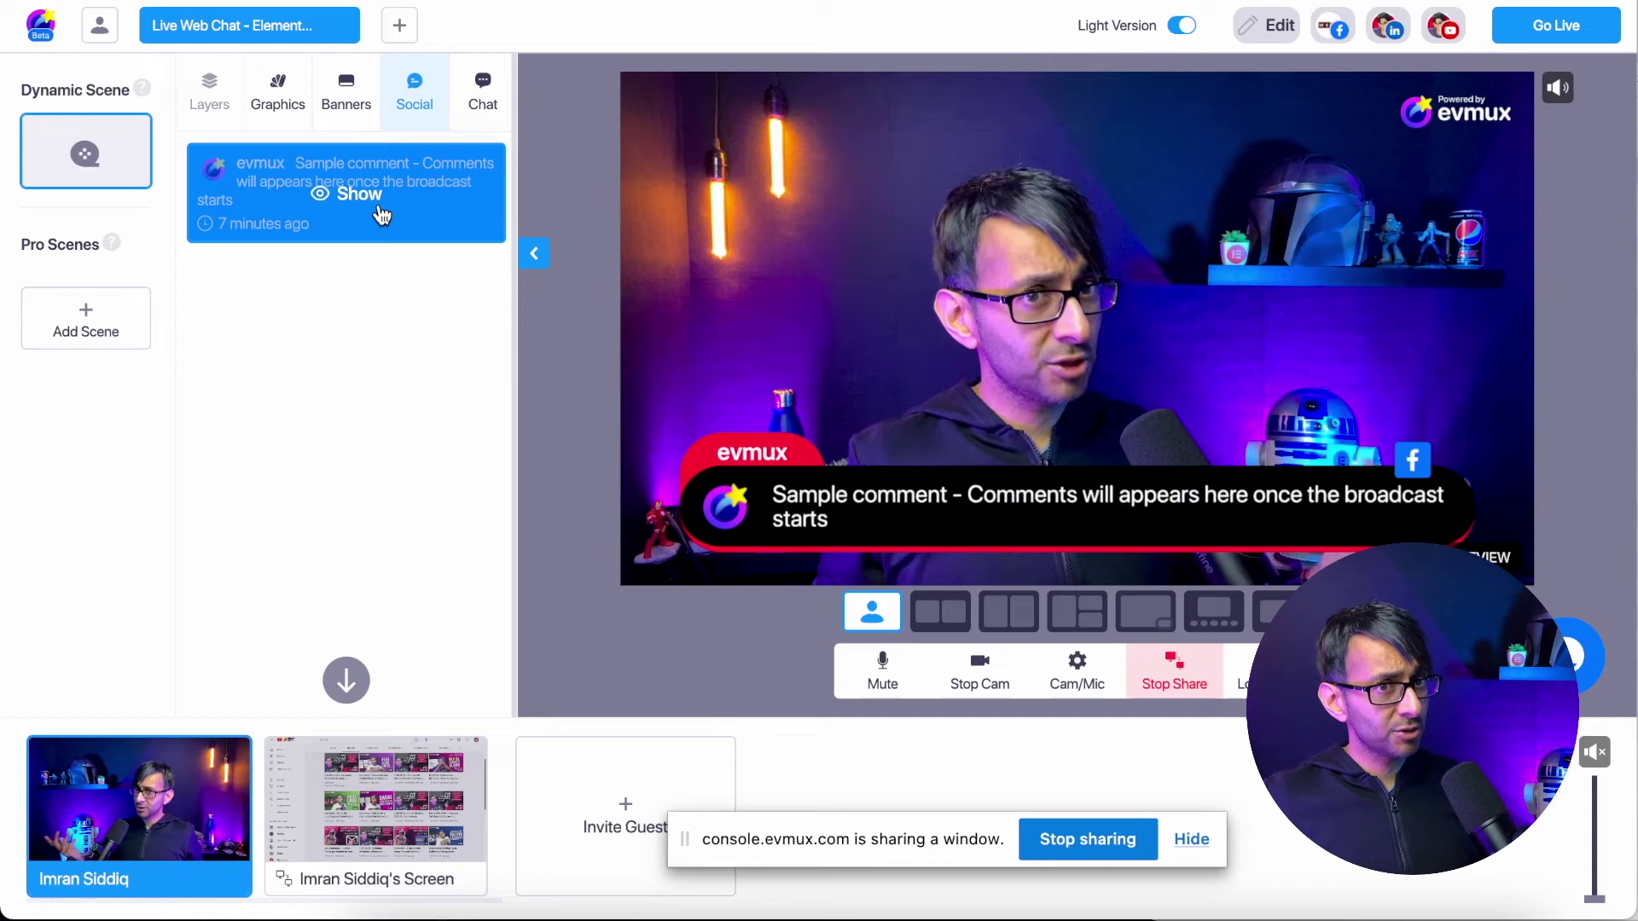
{"action": "left_click", "coordinate": [388, 213]}
{"action": "left_click", "coordinate": [275, 94]}
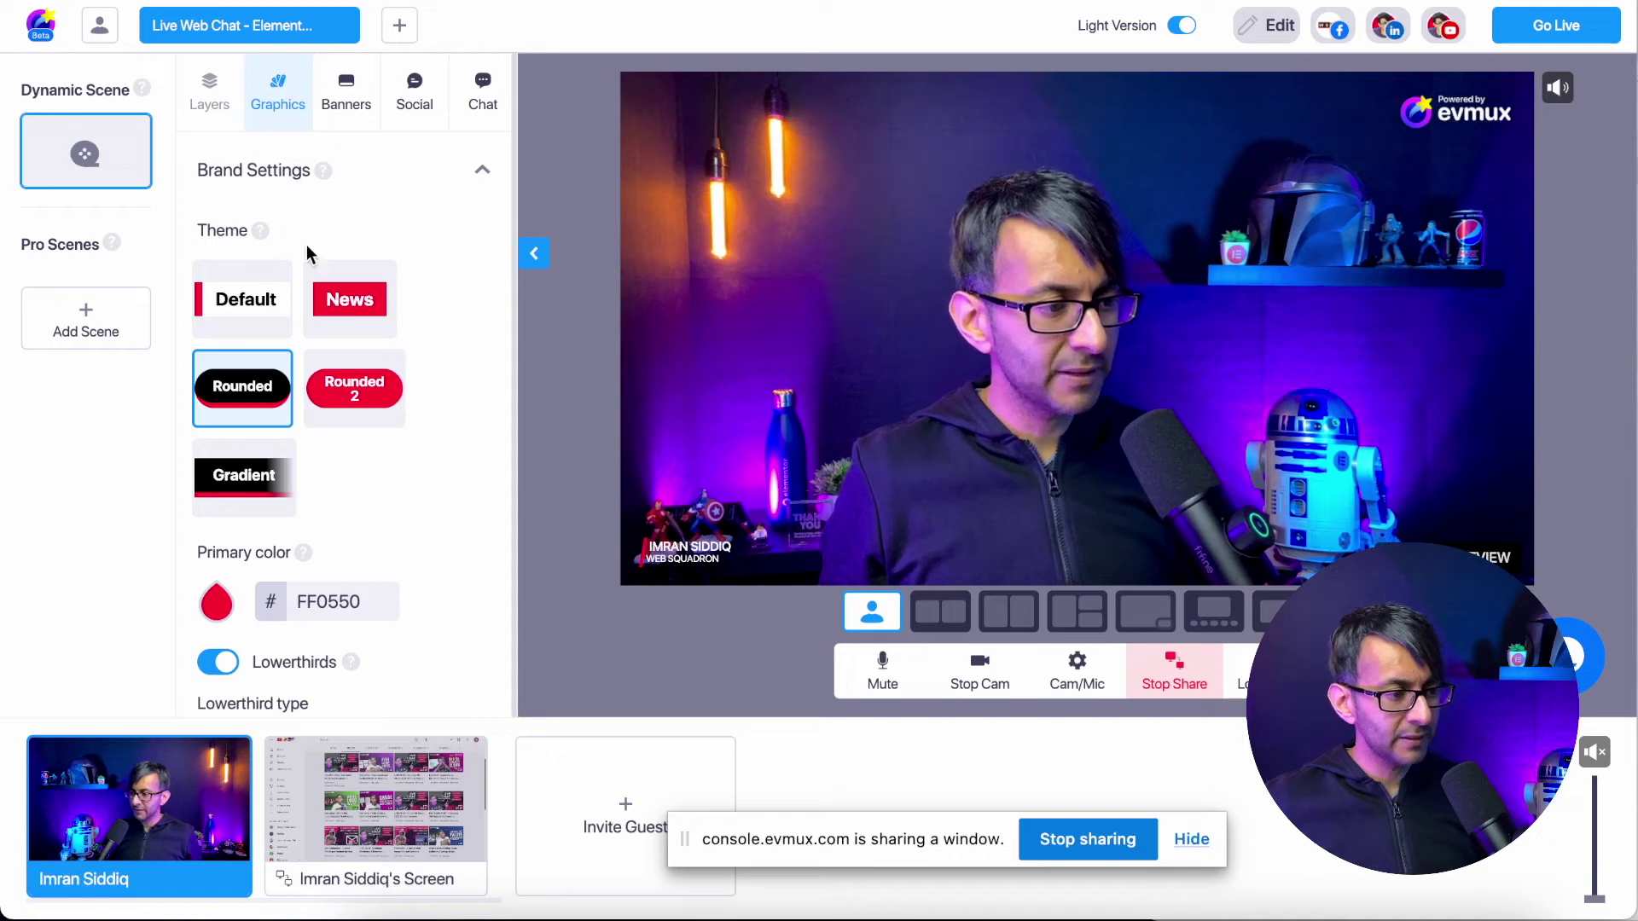
Collapse Brand Settings and expand the empty Logo and Background upload sections in Graphics
{"action": "left_click", "coordinate": [480, 177]}
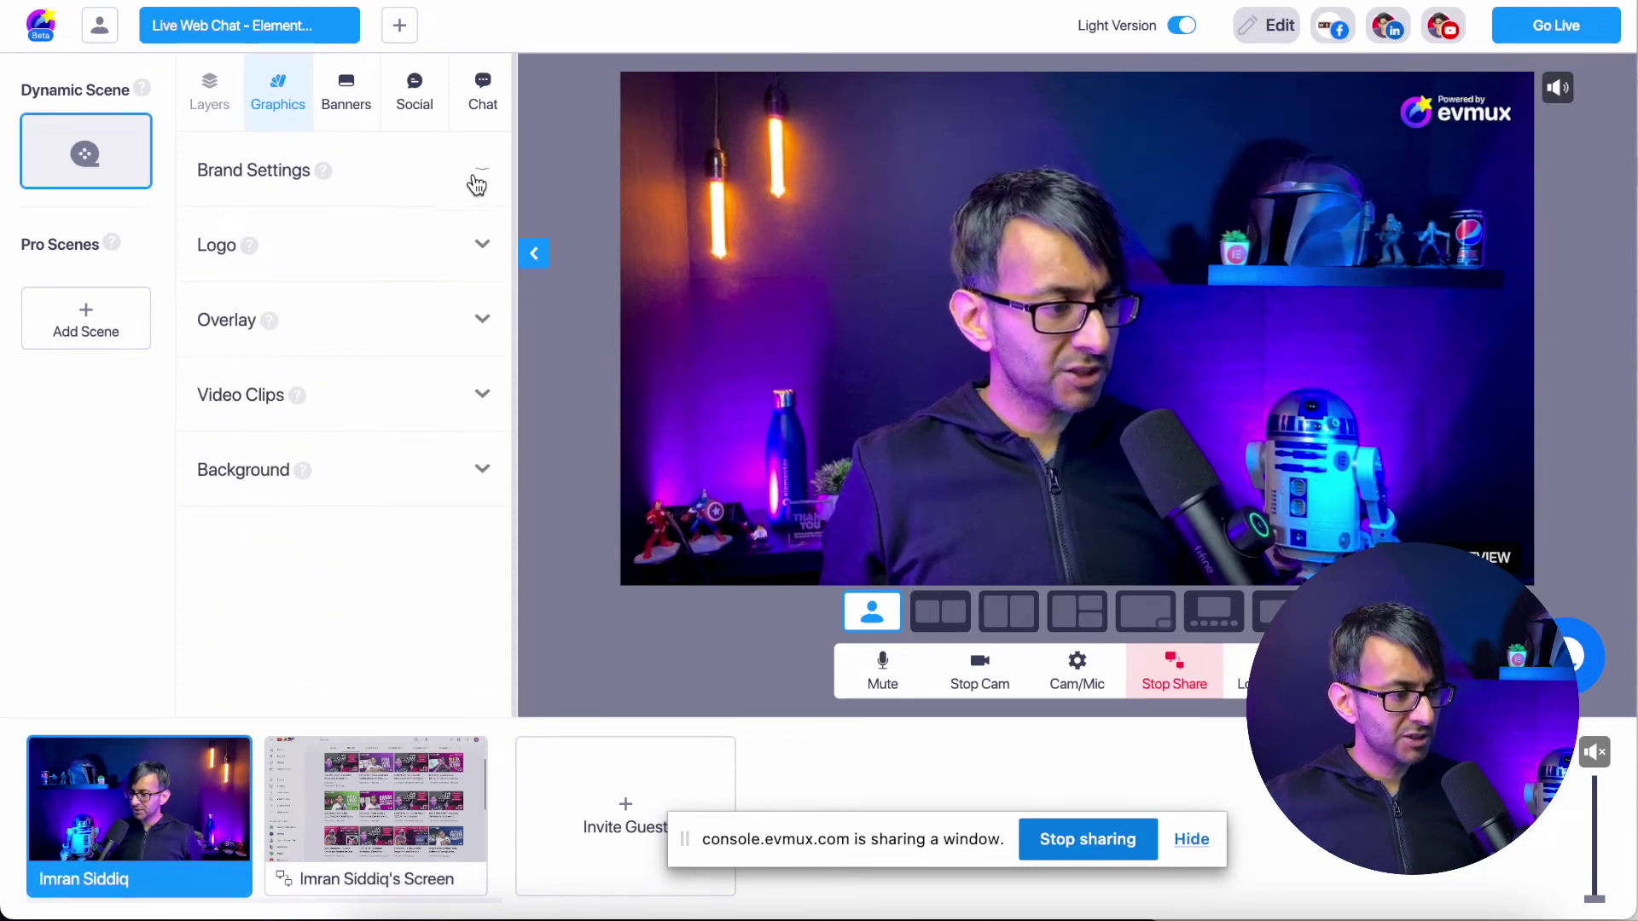
{"action": "left_click", "coordinate": [396, 255]}
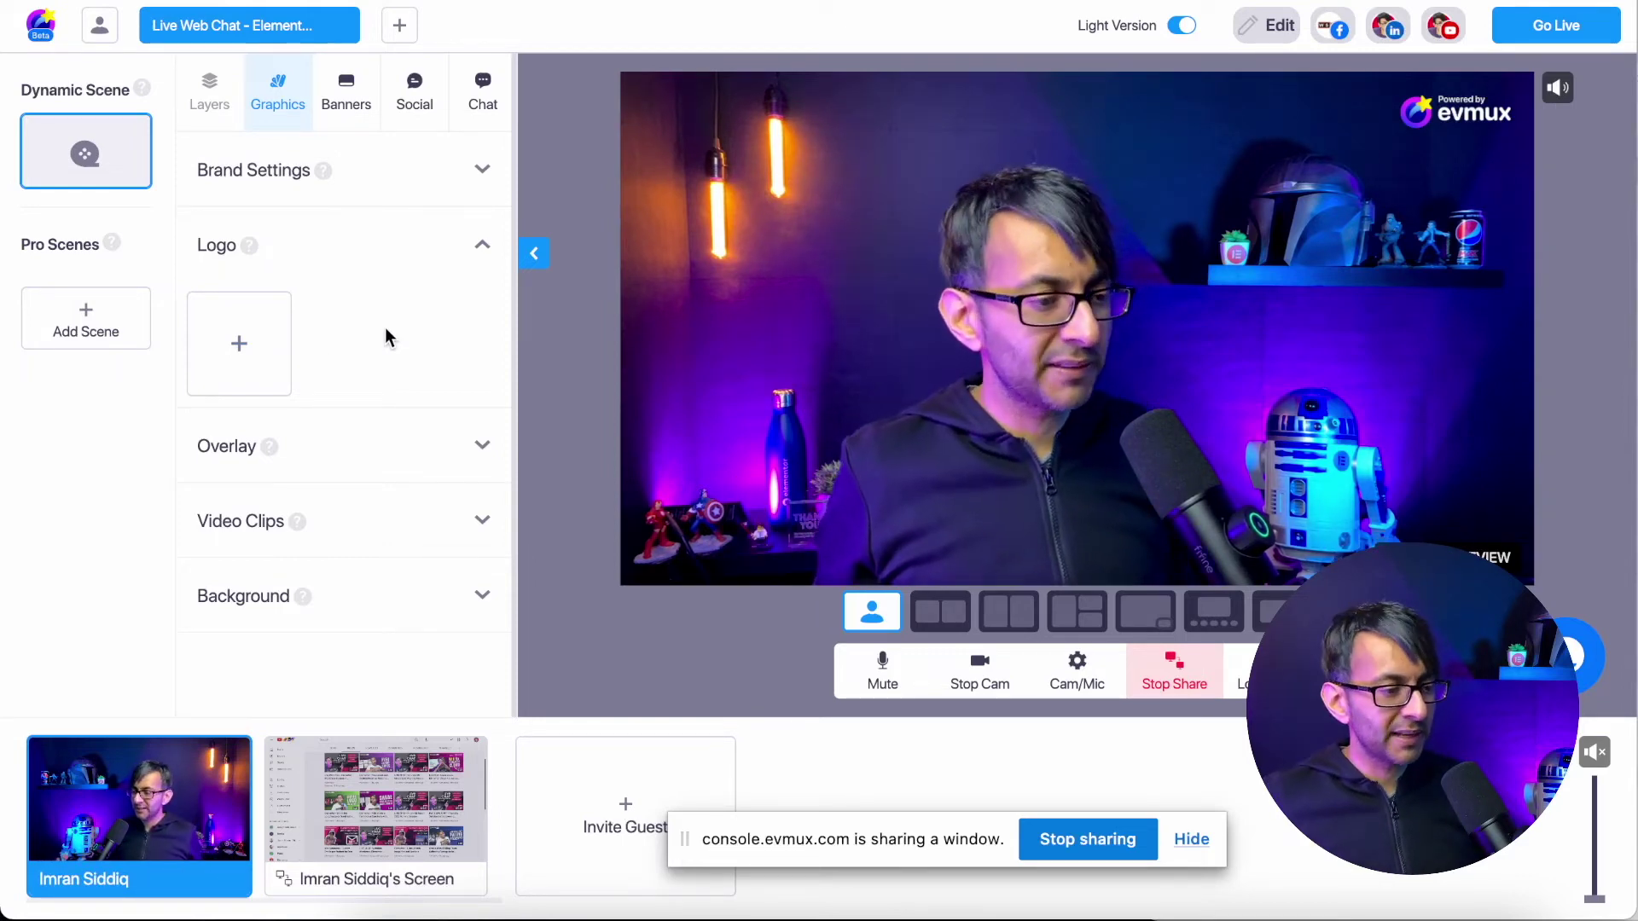
{"action": "left_click", "coordinate": [367, 465]}
{"action": "left_click", "coordinate": [367, 465]}
{"action": "left_click", "coordinate": [375, 612]}
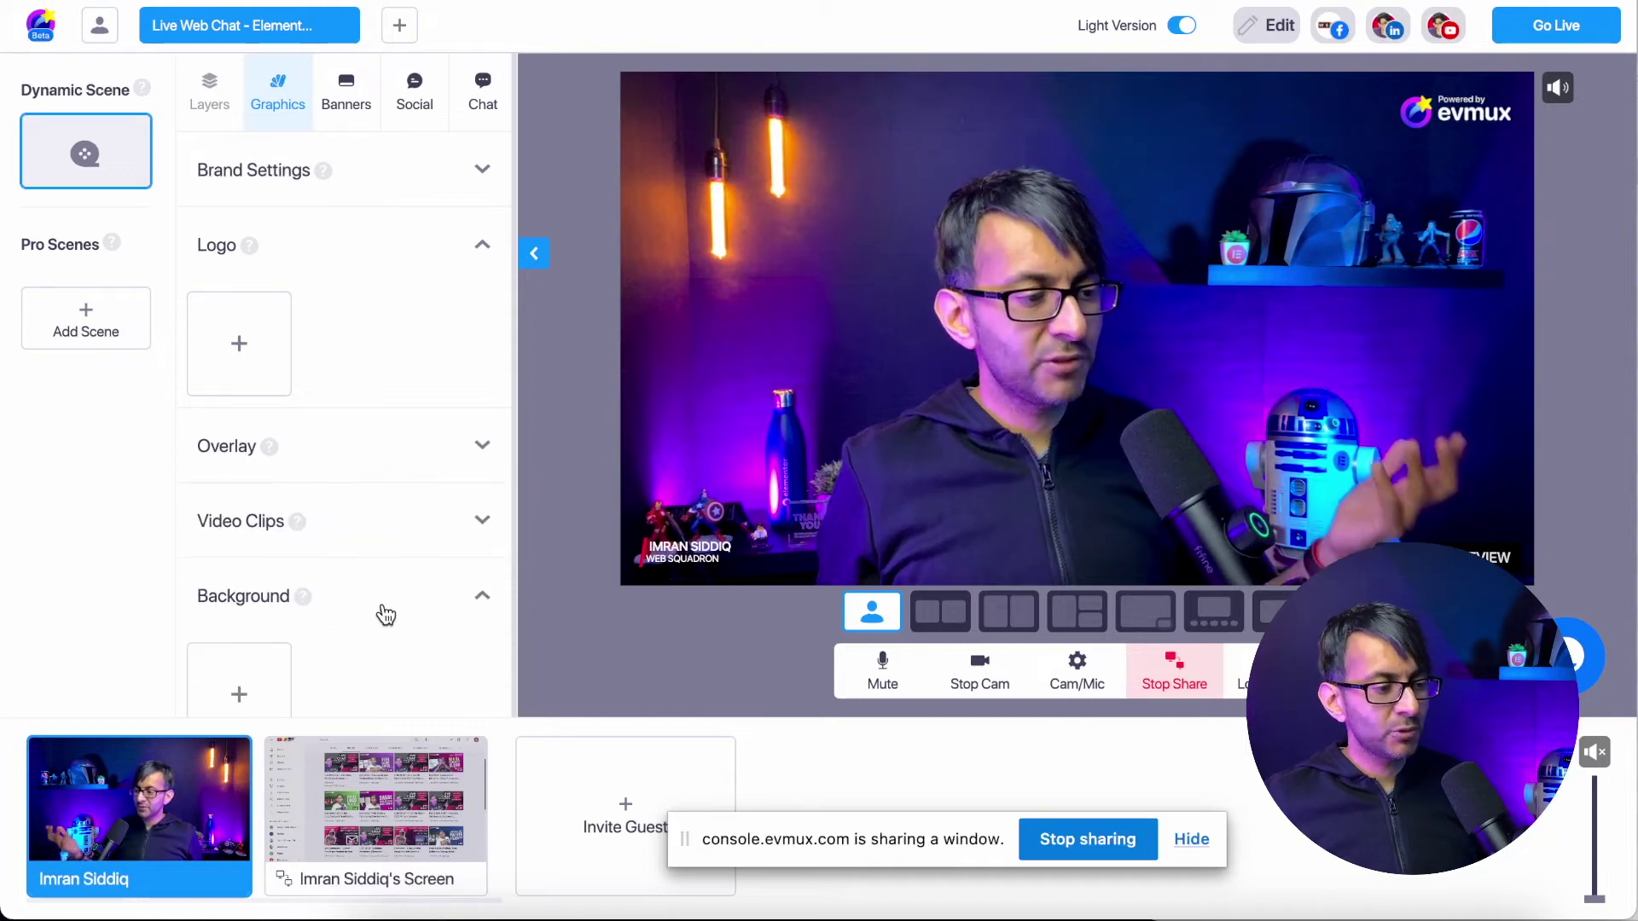
{"action": "scroll", "coordinate": [392, 617], "scroll_direction": "down", "scroll_amount": 1}
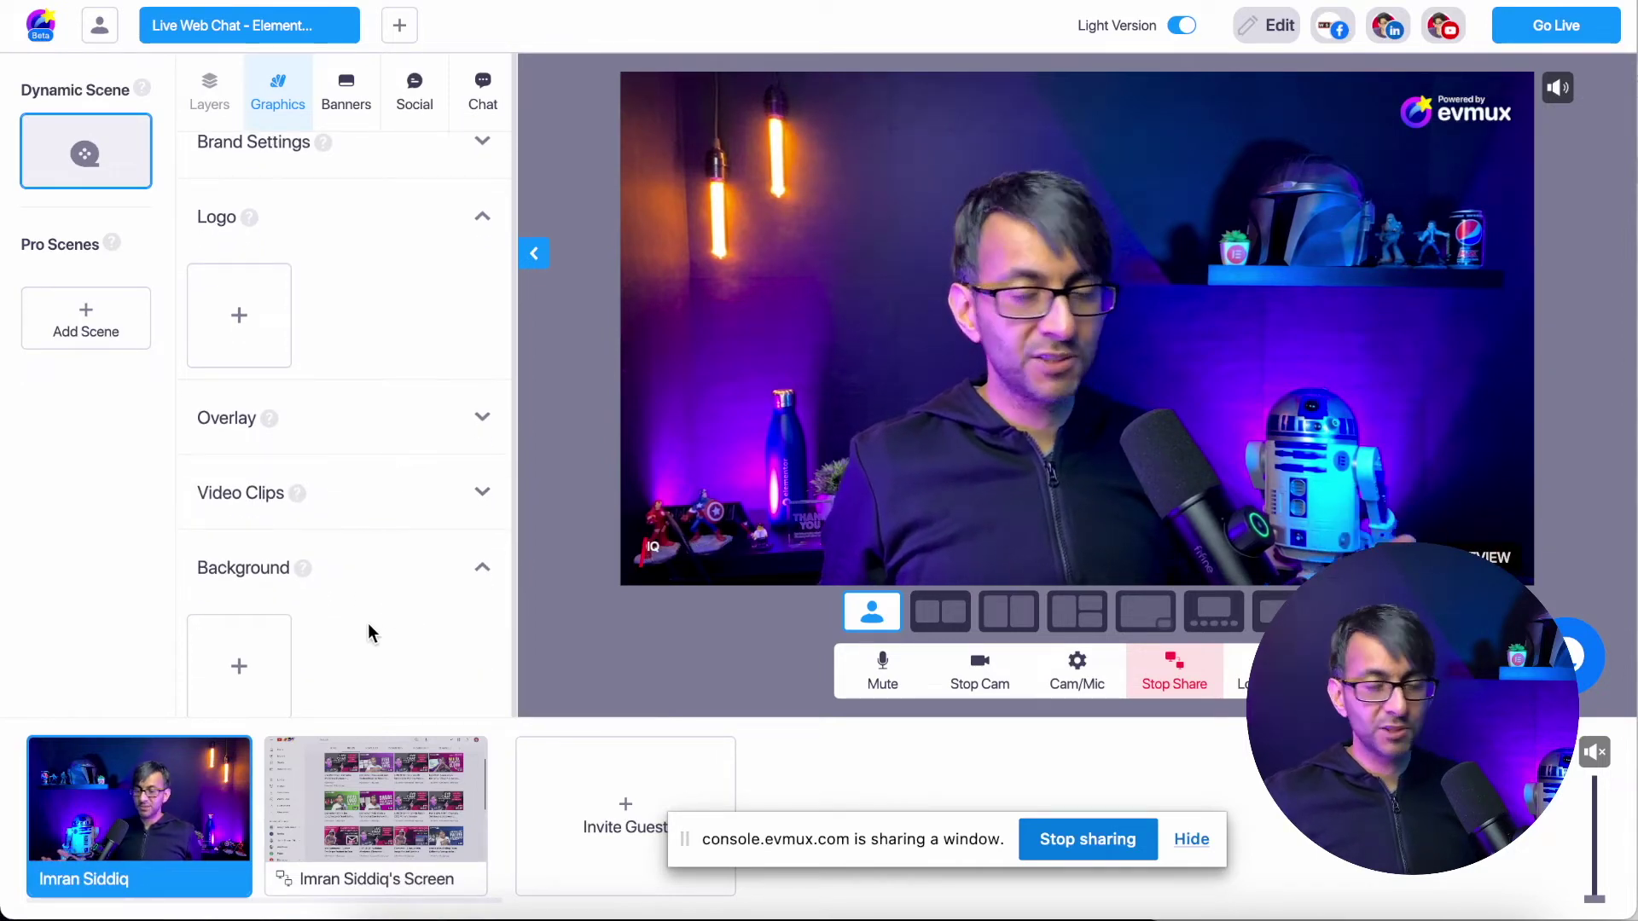
Show the shared screen beside the camera in the side-by-side layout, then open the Chat panel
{"action": "left_click", "coordinate": [962, 632]}
{"action": "mouse_move", "coordinate": [438, 796]}
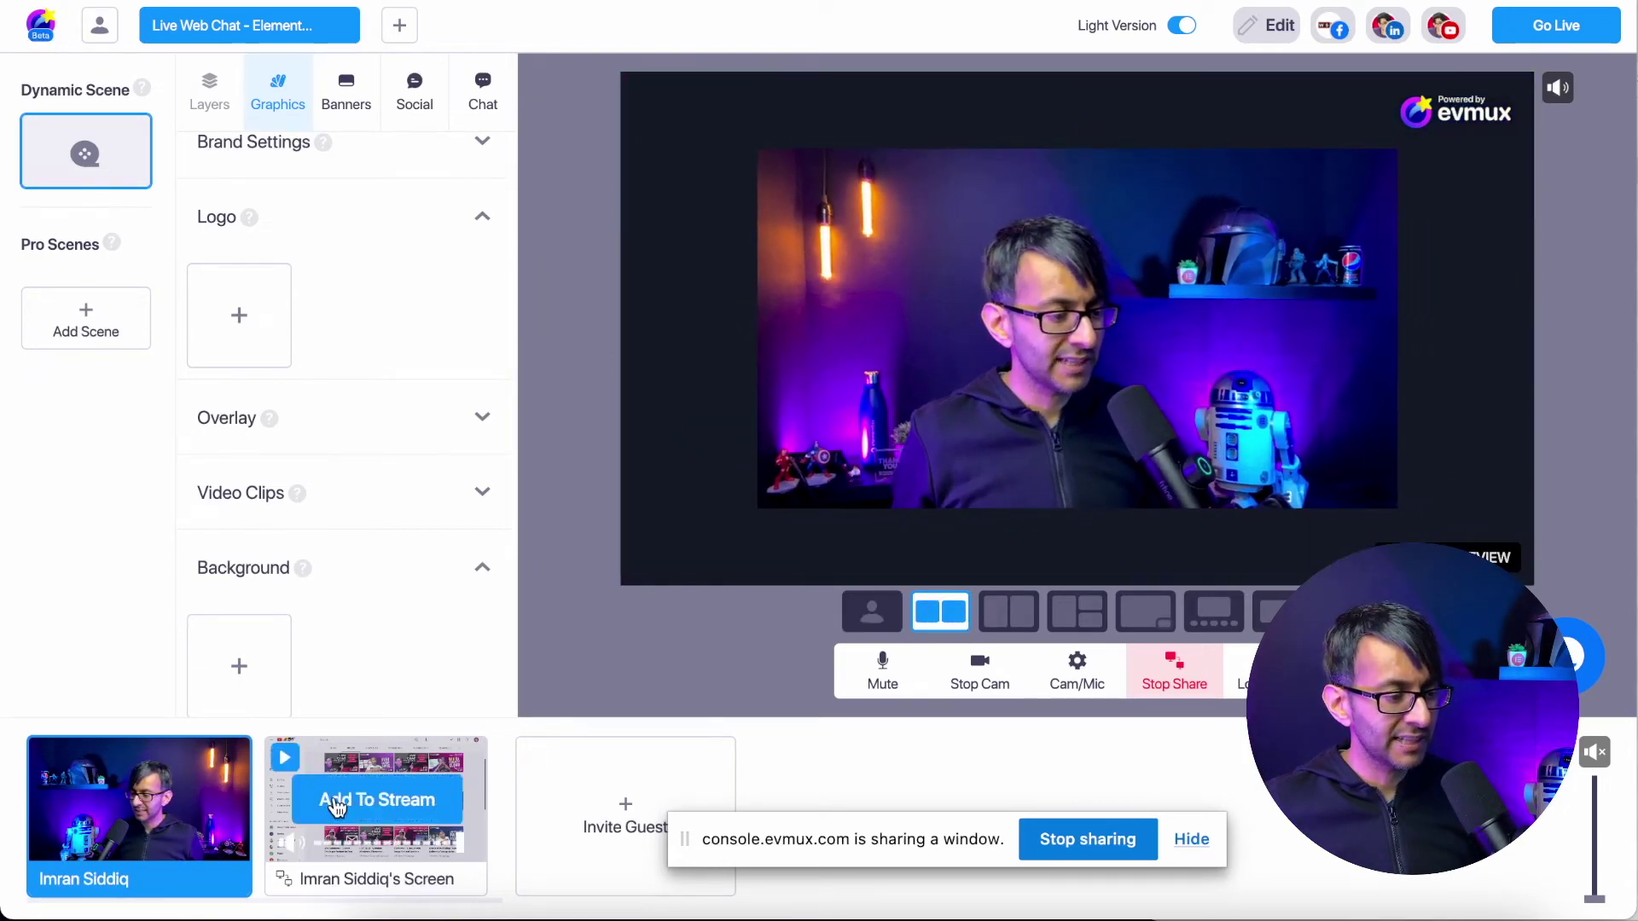
{"action": "left_click", "coordinate": [336, 802]}
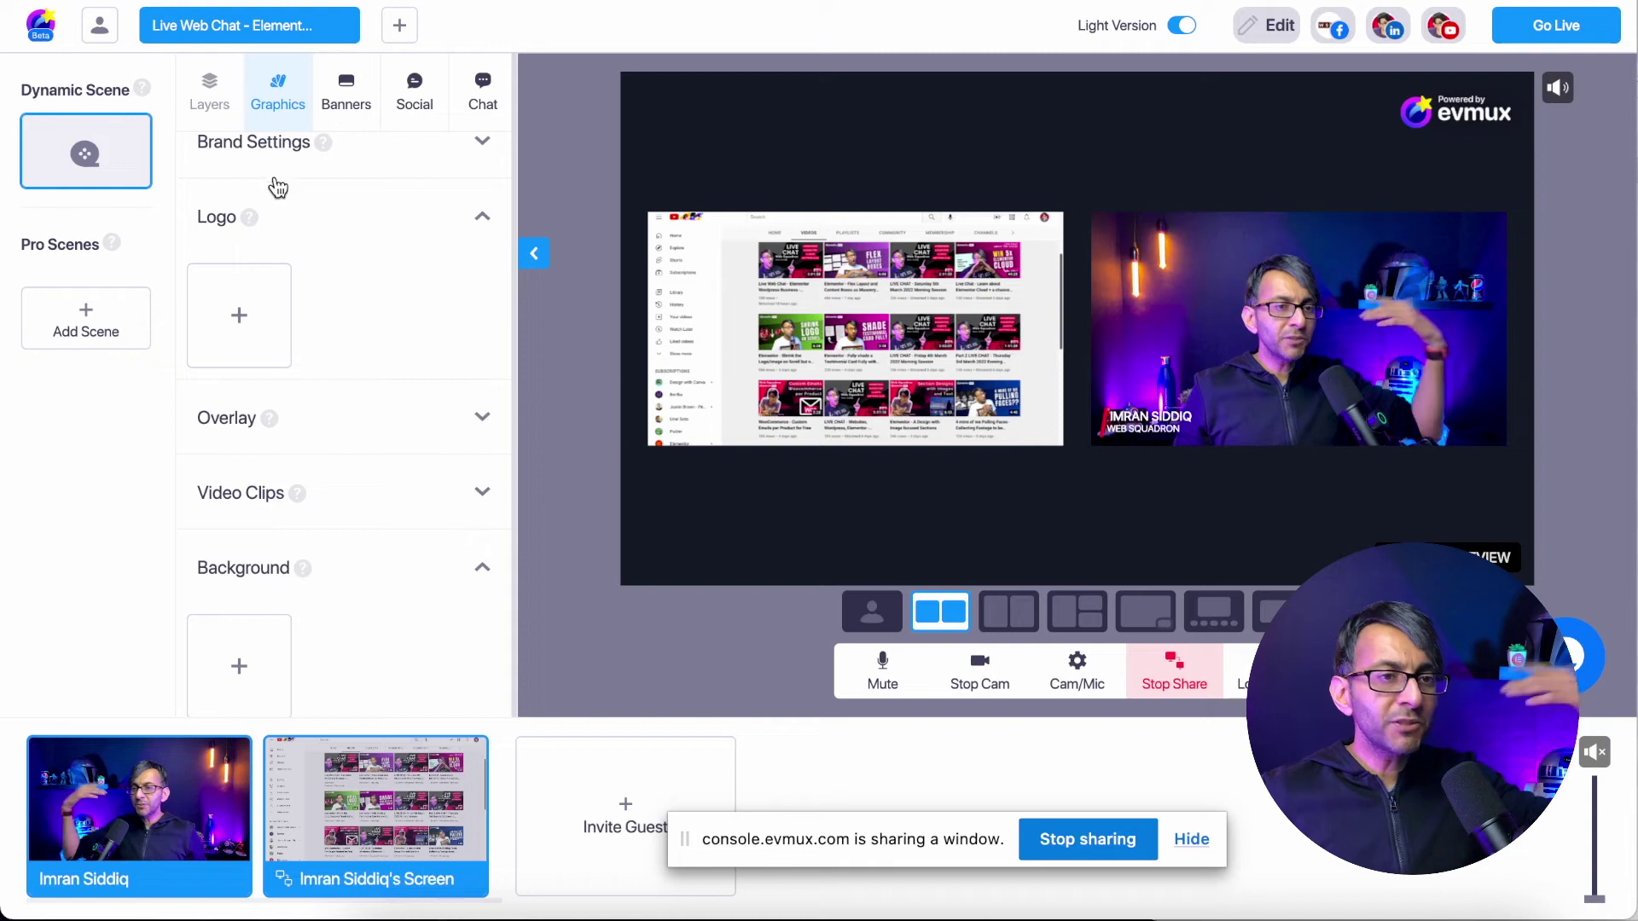
{"action": "left_click", "coordinate": [342, 99]}
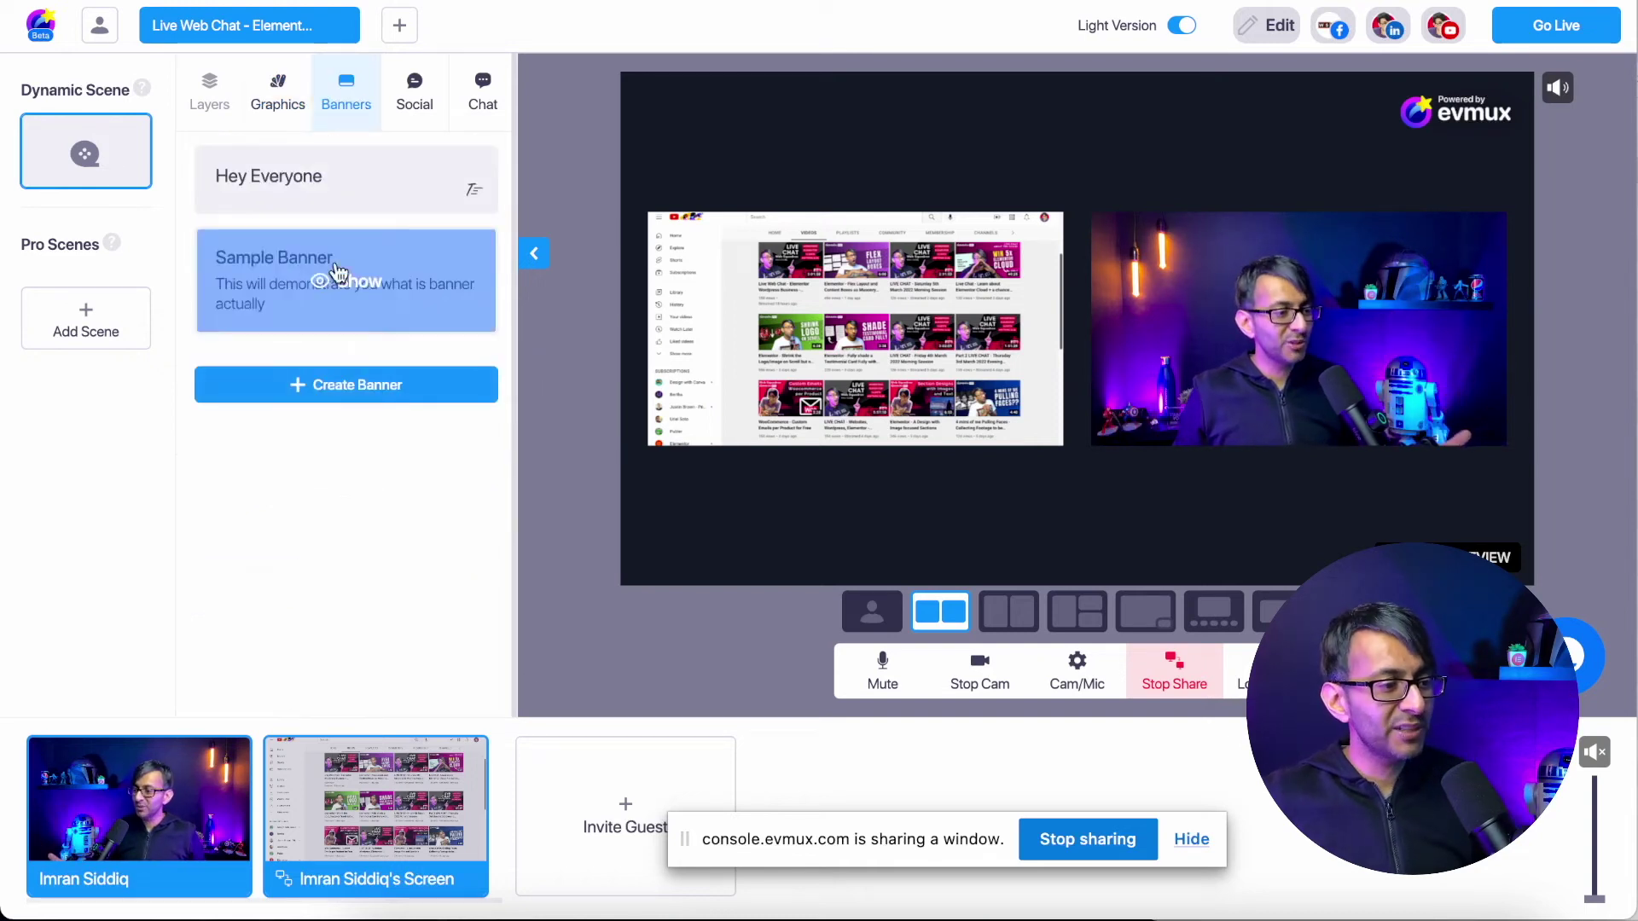
{"action": "left_click", "coordinate": [467, 101]}
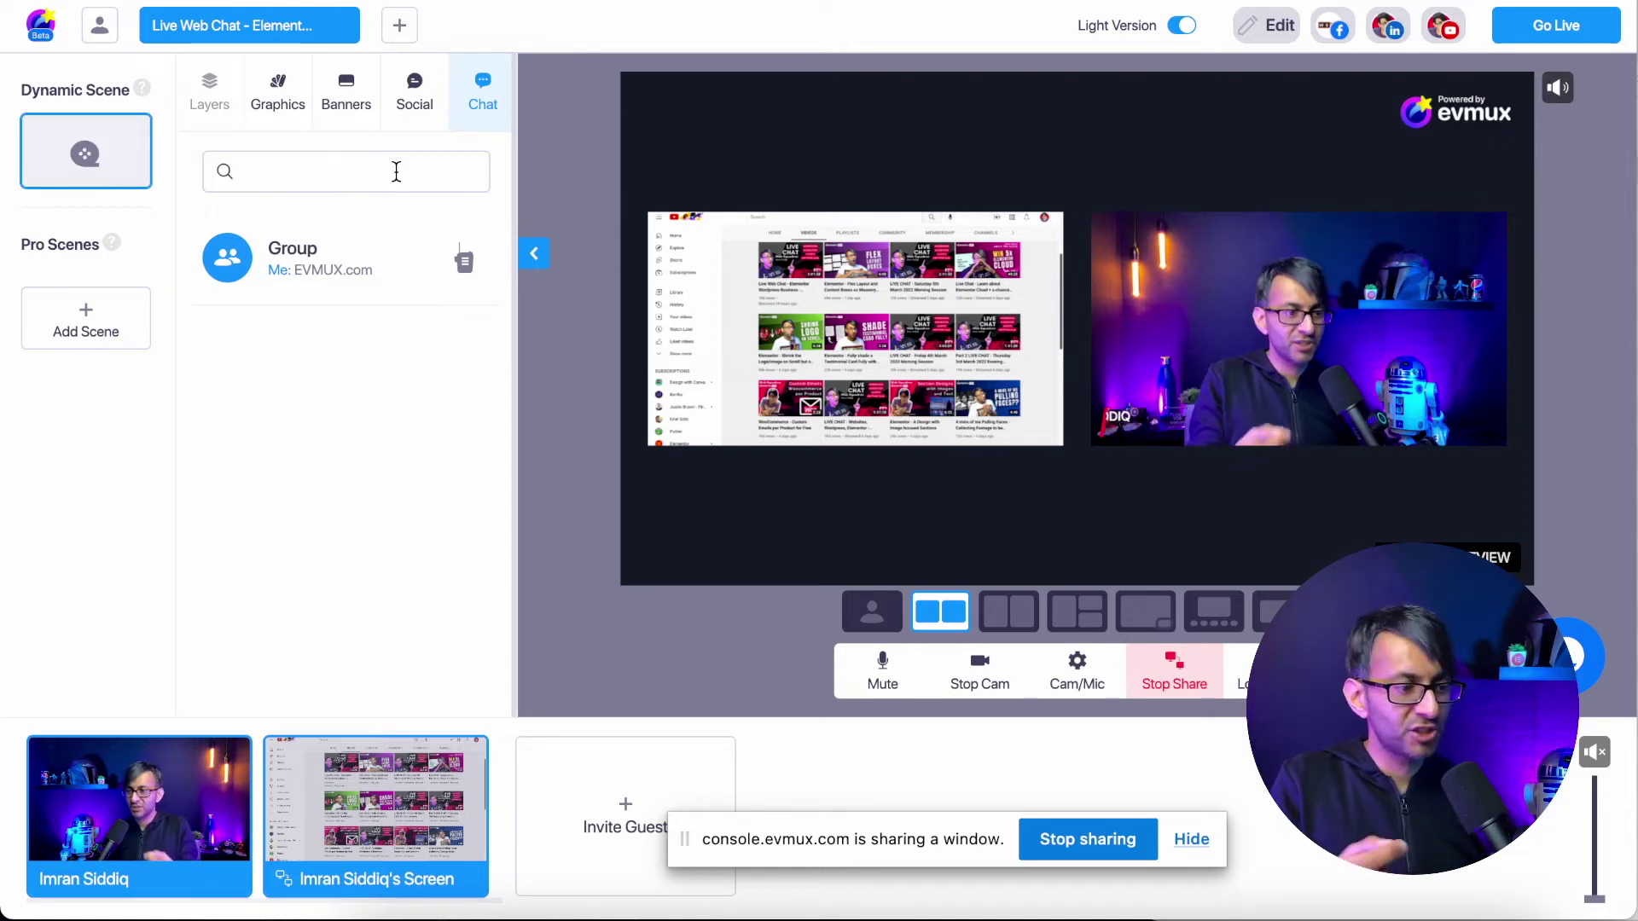
Check the Group chat, return to the Banners list, and remove the shared screen from the stream
{"action": "left_click", "coordinate": [346, 255]}
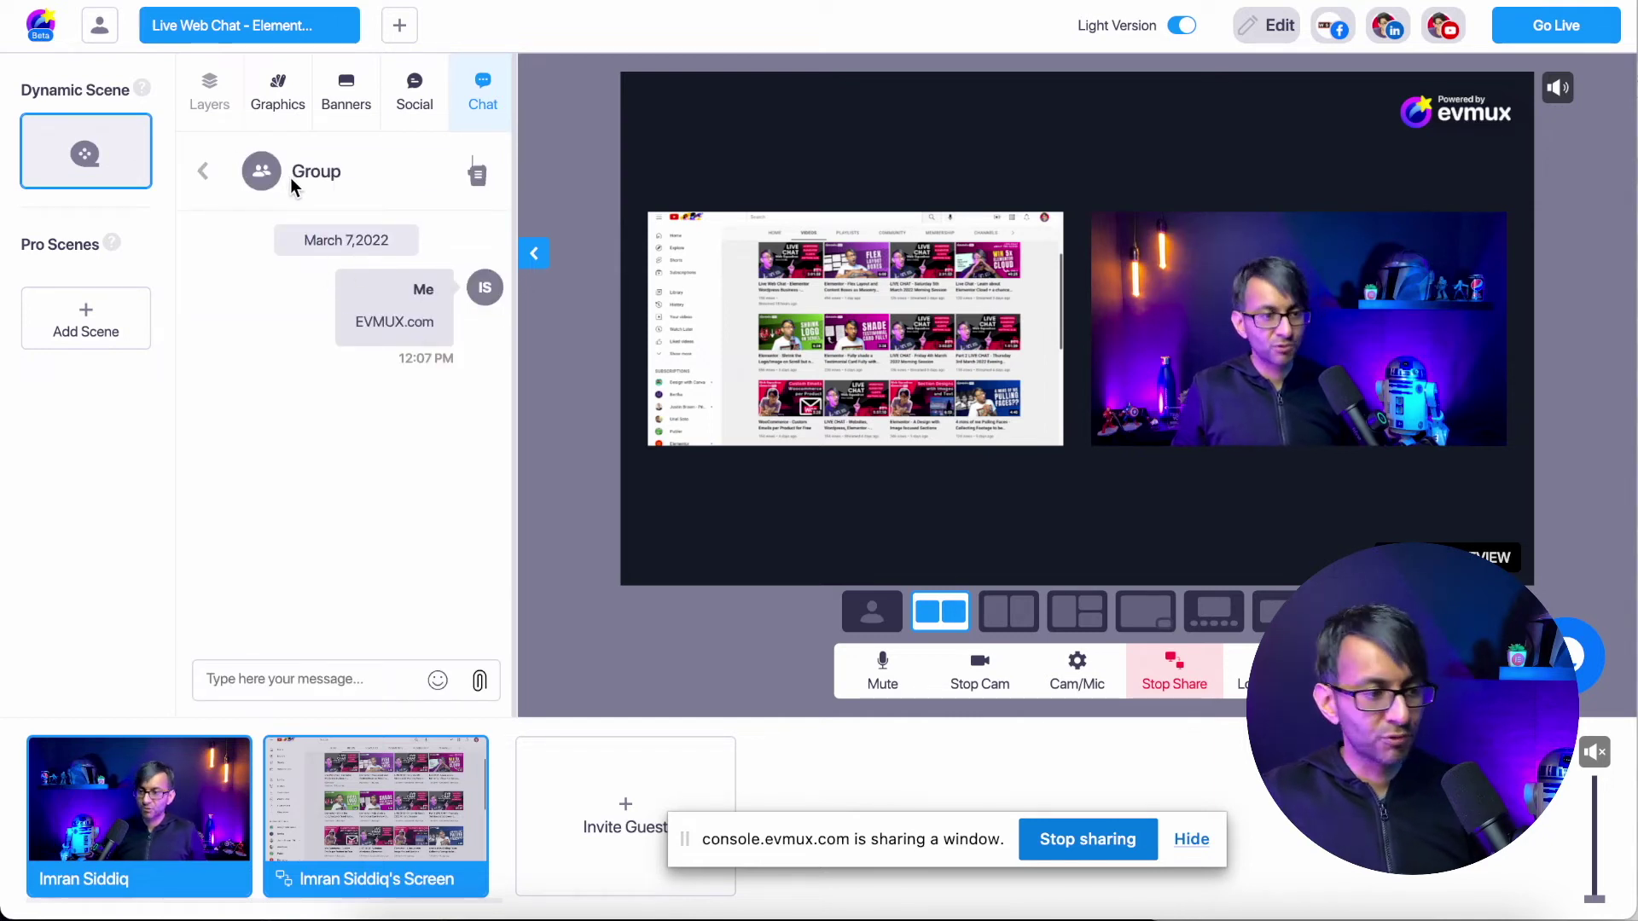
{"action": "left_click", "coordinate": [205, 171]}
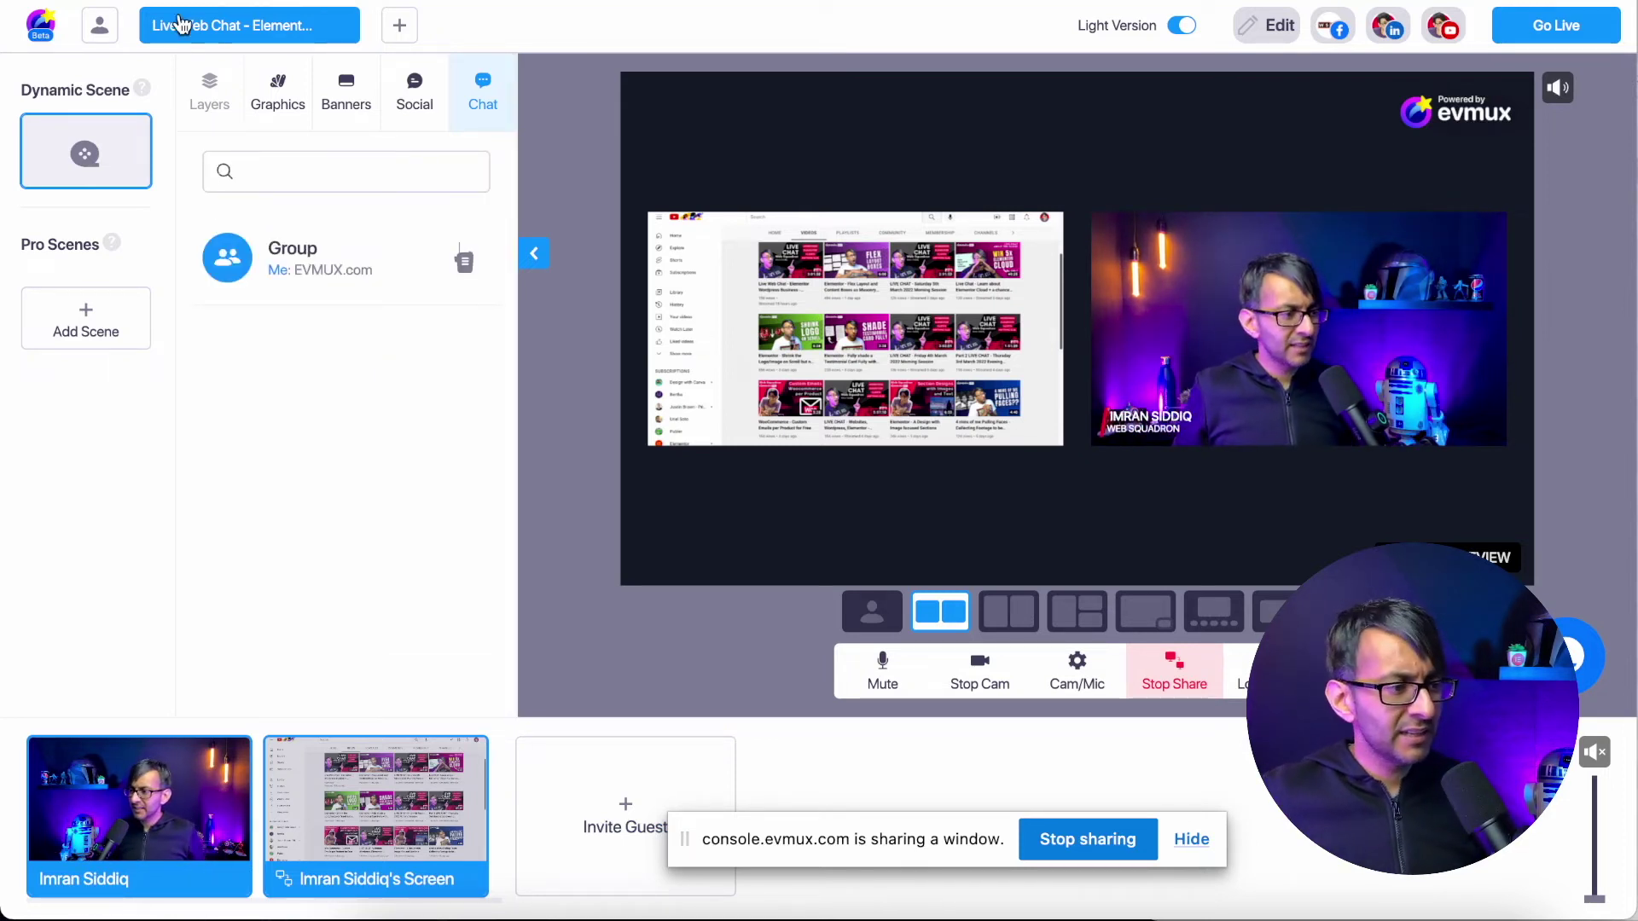
{"action": "left_click", "coordinate": [282, 100]}
{"action": "left_click", "coordinate": [341, 114]}
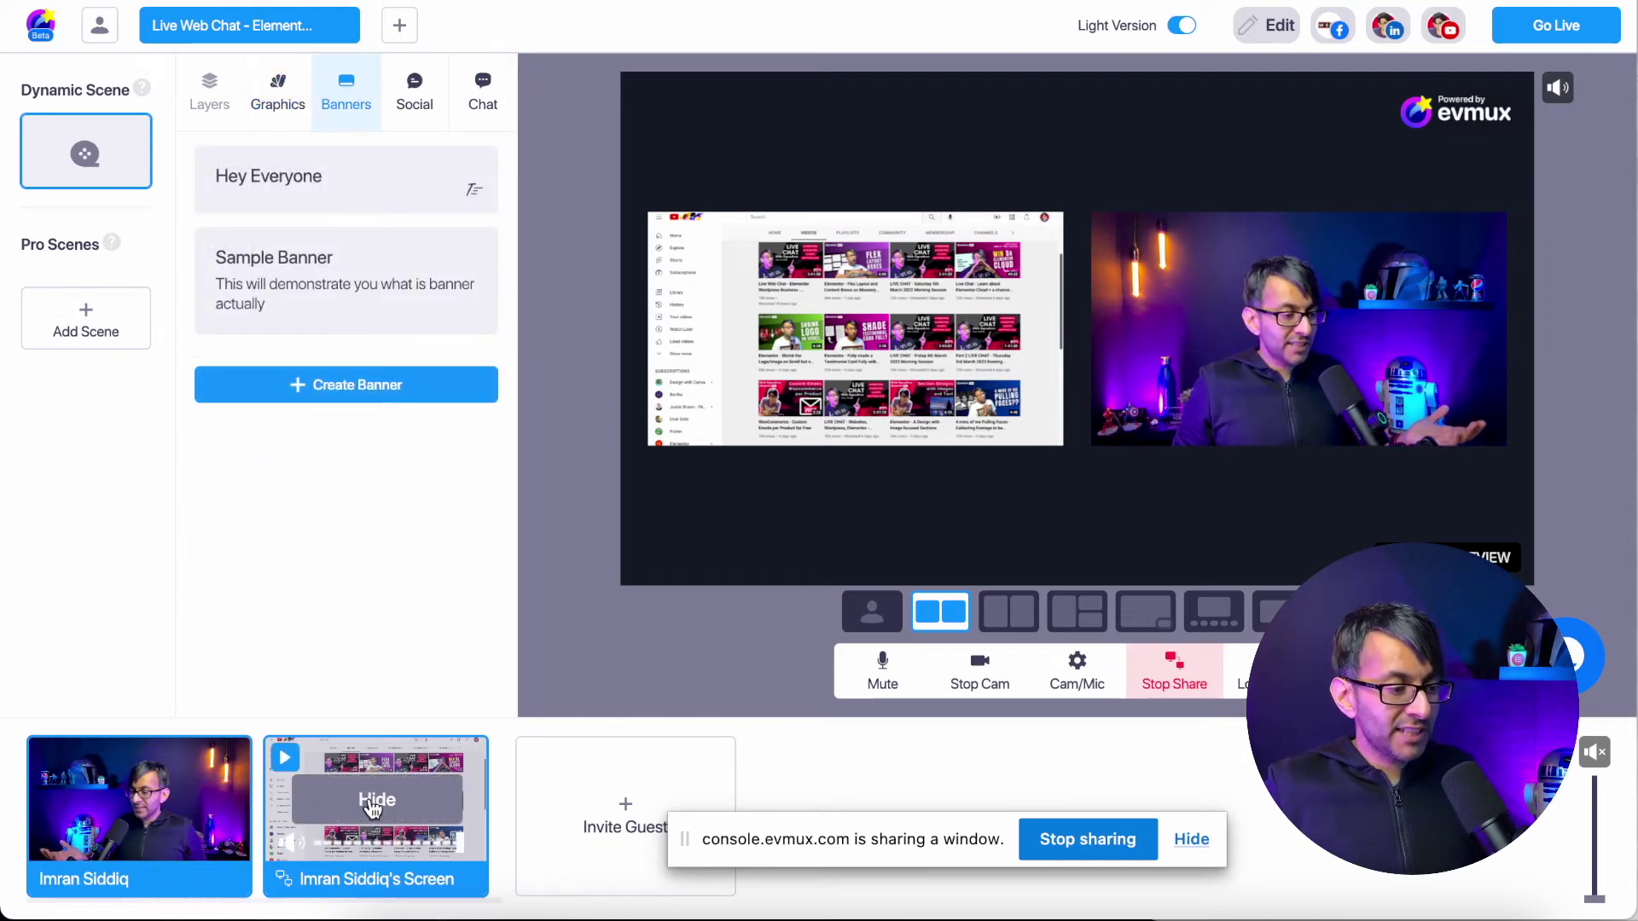
{"action": "left_click", "coordinate": [373, 802]}
Switch to the single-person layout so the camera fills the preview
{"action": "left_click", "coordinate": [862, 618]}
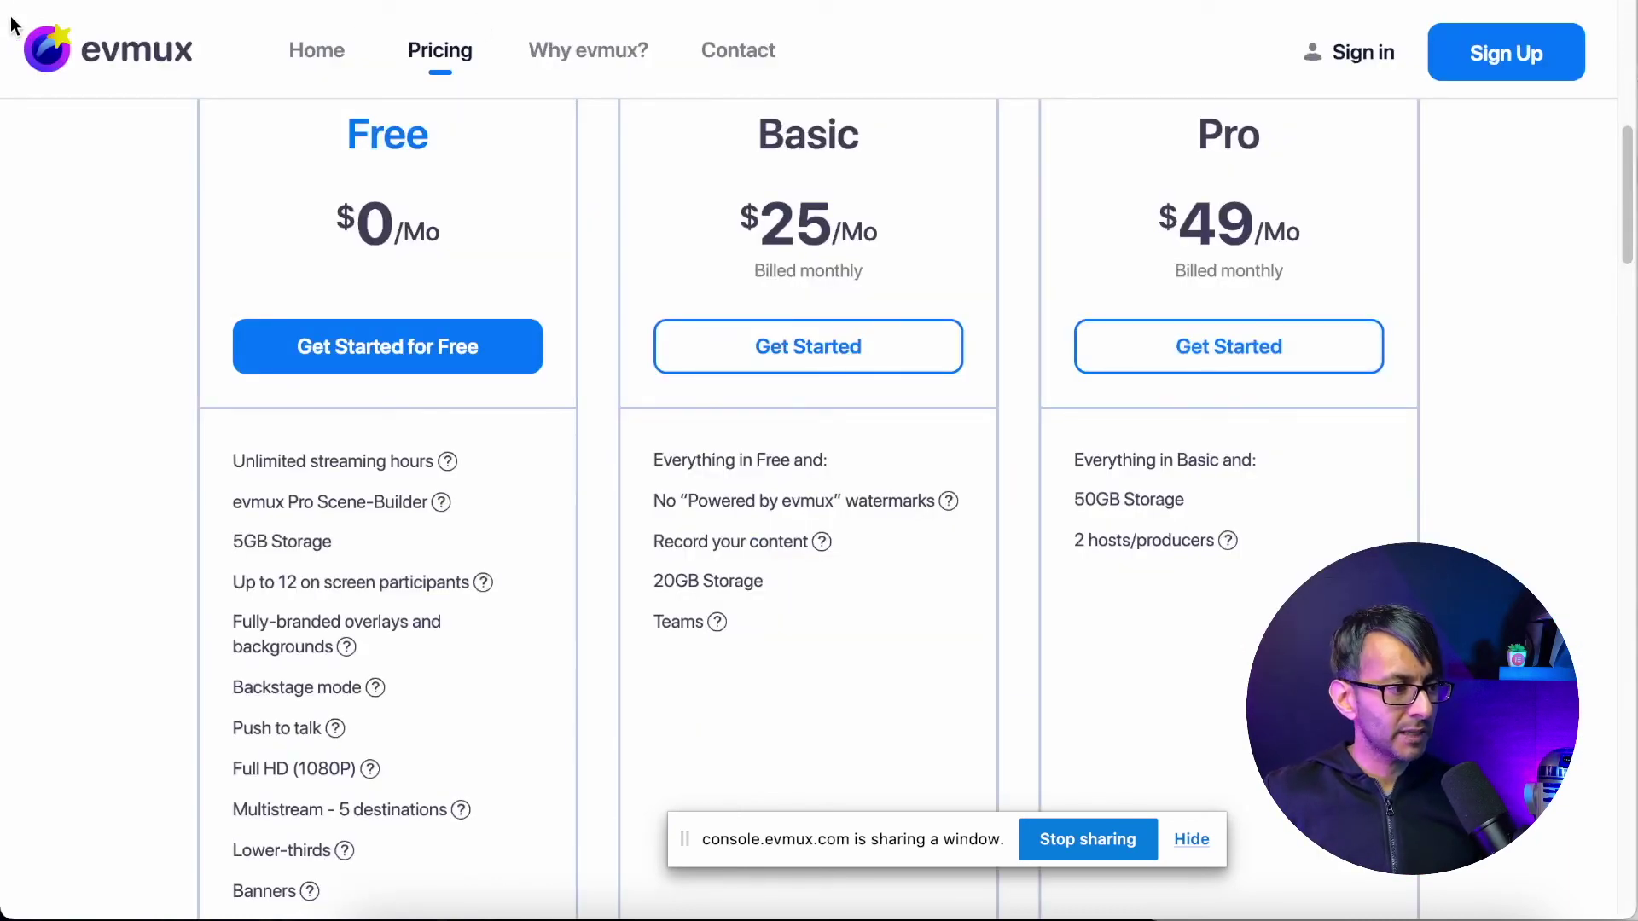
Return from the pricing plans to the evmux website's Home page
{"action": "left_click", "coordinate": [47, 48]}
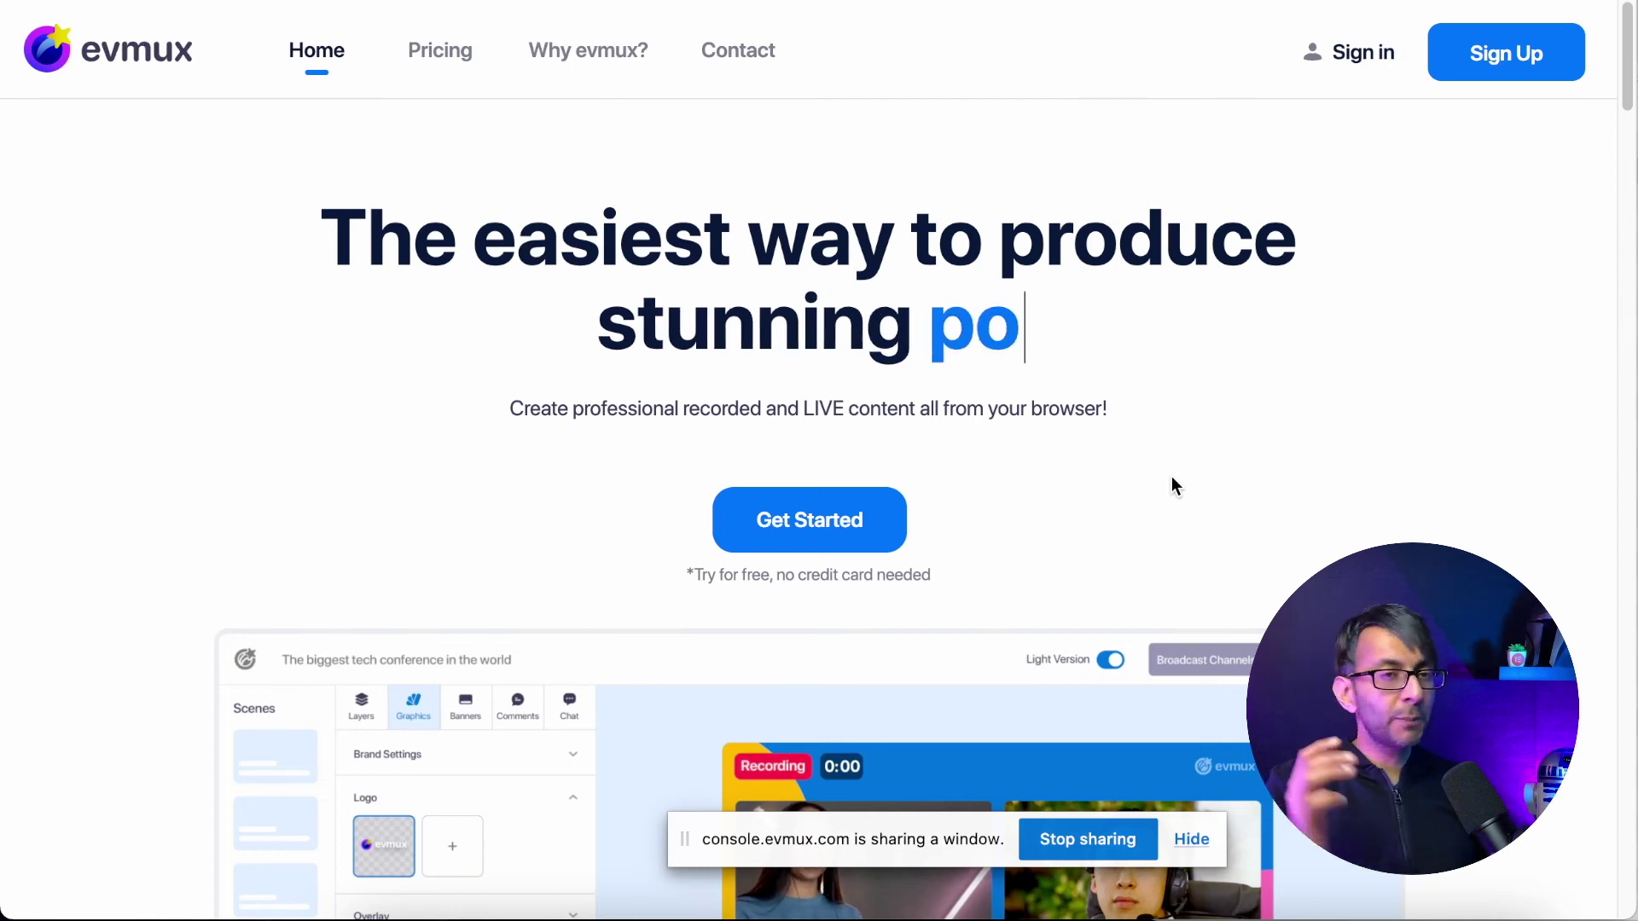